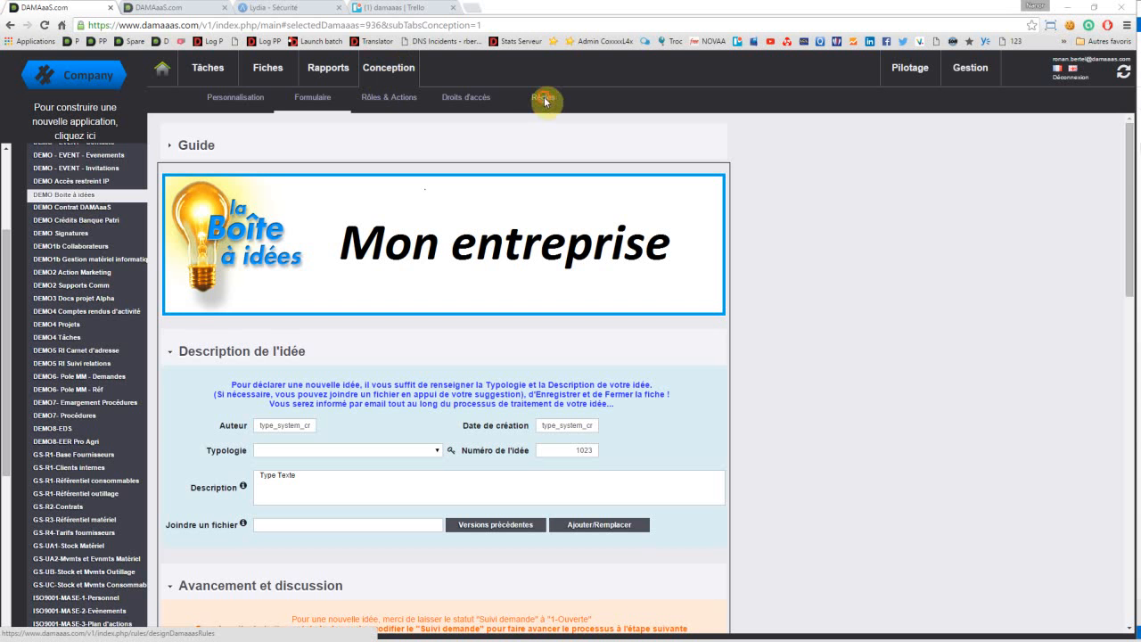
Step: Open the rule "Déclaration incomplète - Erreur d'affectation" from the per-step controls in the application's rules
{"action": "left_click", "coordinate": [544, 100]}
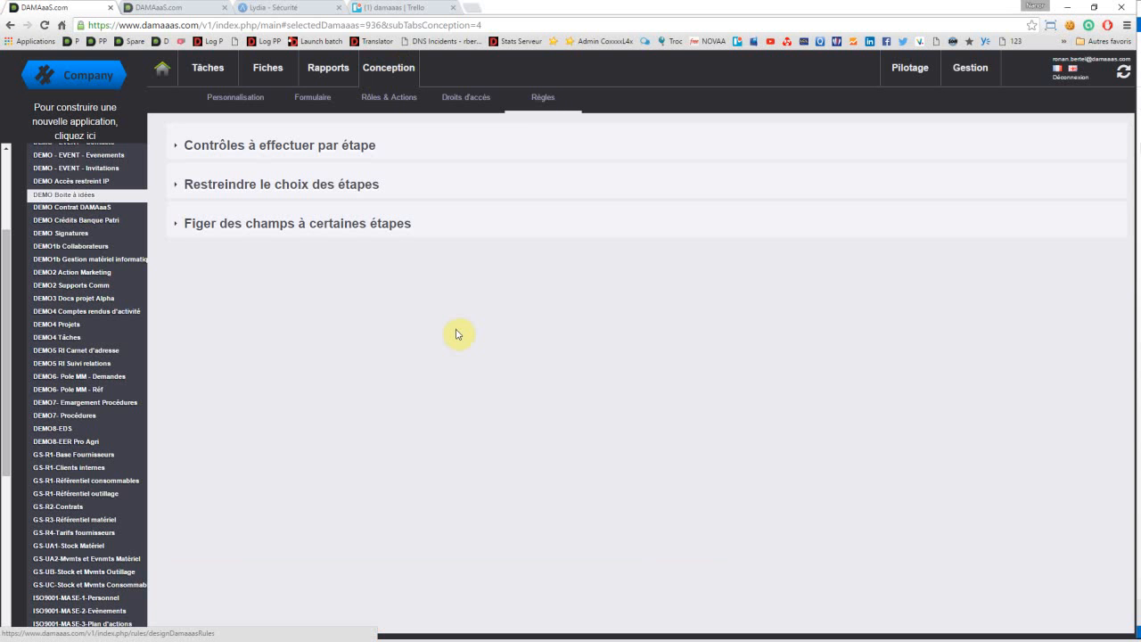
{"action": "left_click", "coordinate": [234, 153]}
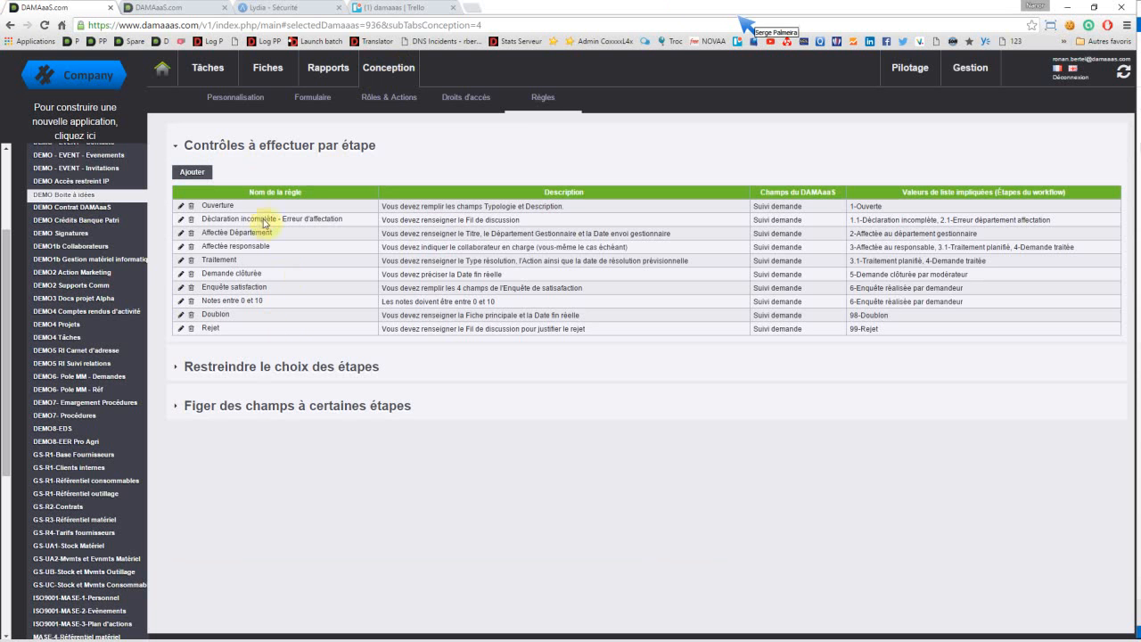
{"action": "left_click", "coordinate": [181, 221]}
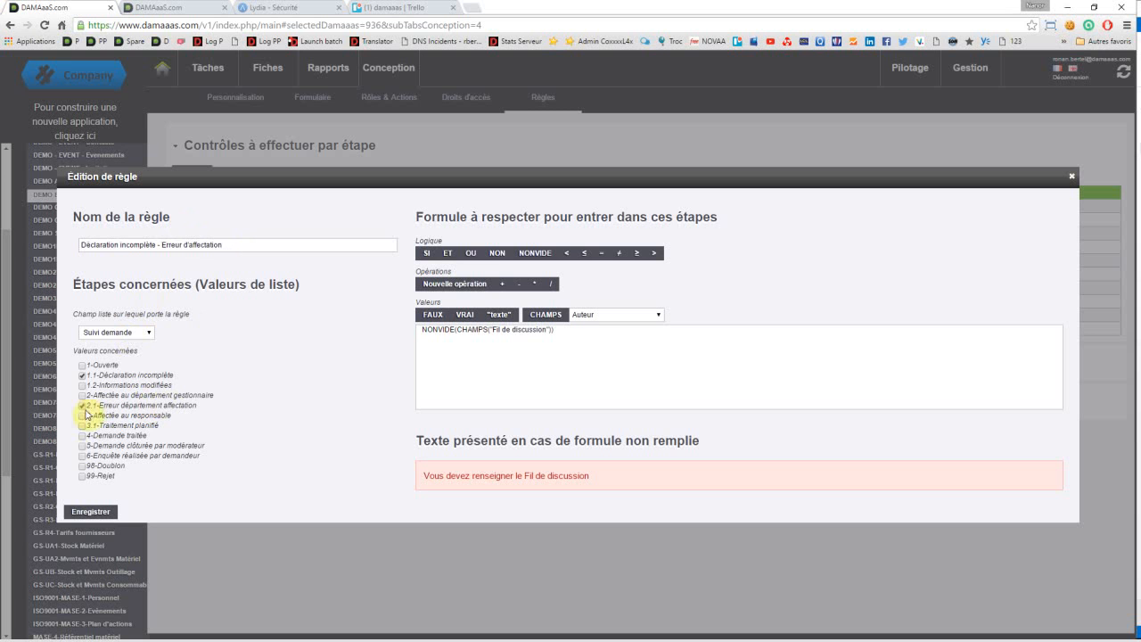
Step: Examine the rule's NONVIDE formula on the "Fil de discussion" field and the steps it covers, closing the rule without saving
{"action": "left_click", "coordinate": [421, 331]}
{"action": "left_click", "coordinate": [598, 332], "text": "shift"}
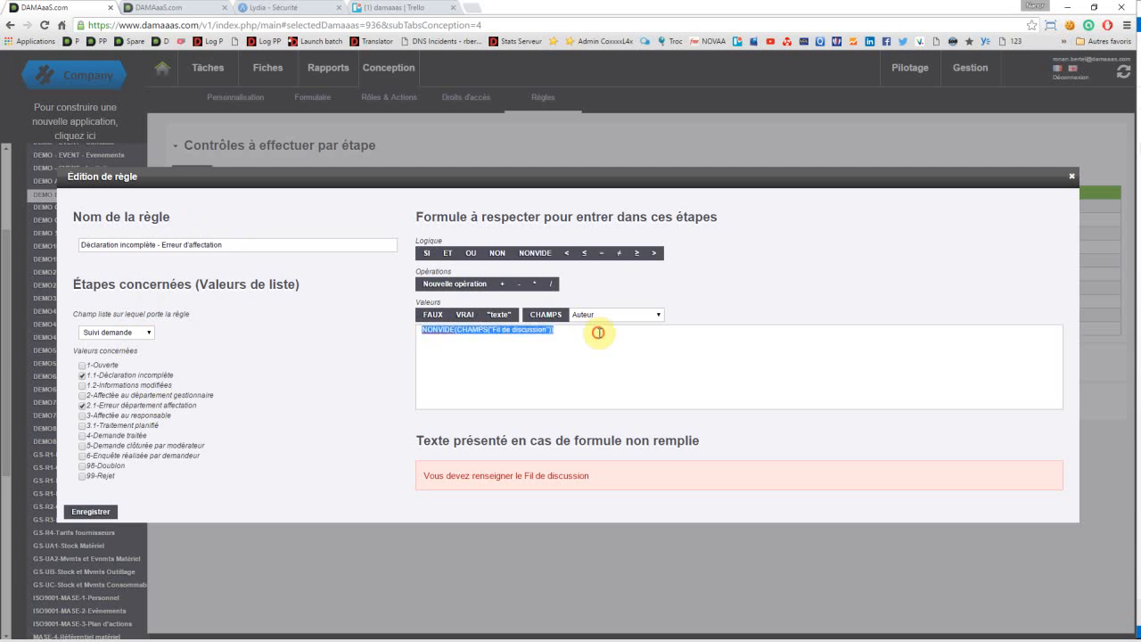
{"action": "left_click", "coordinate": [598, 332]}
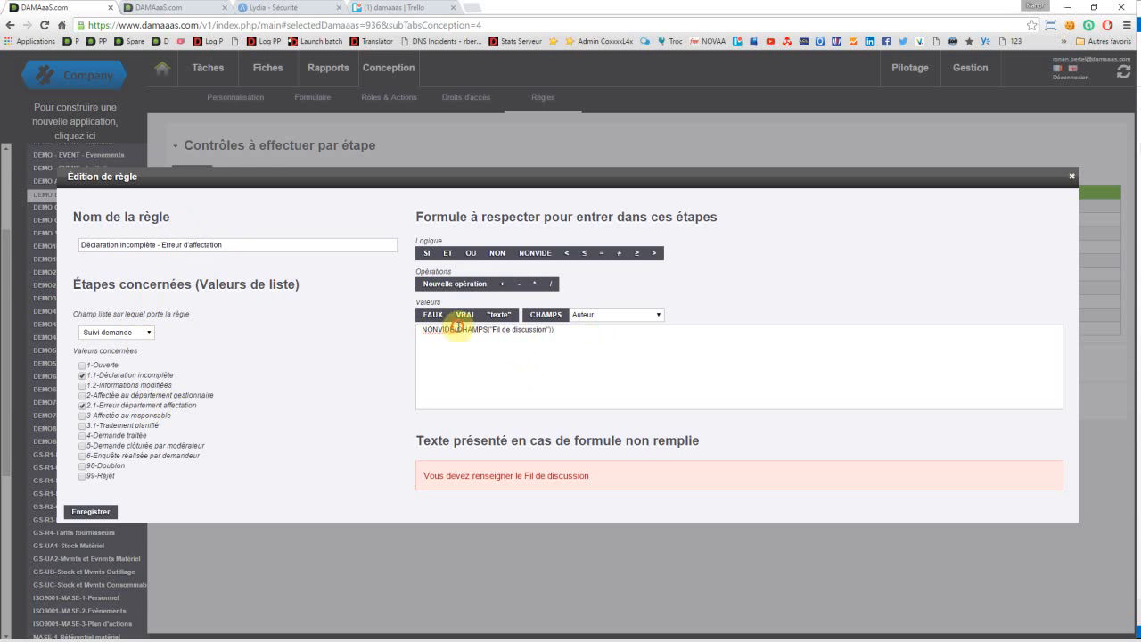
{"action": "left_click_drag", "start_coordinate": [457, 329], "coordinate": [555, 331]}
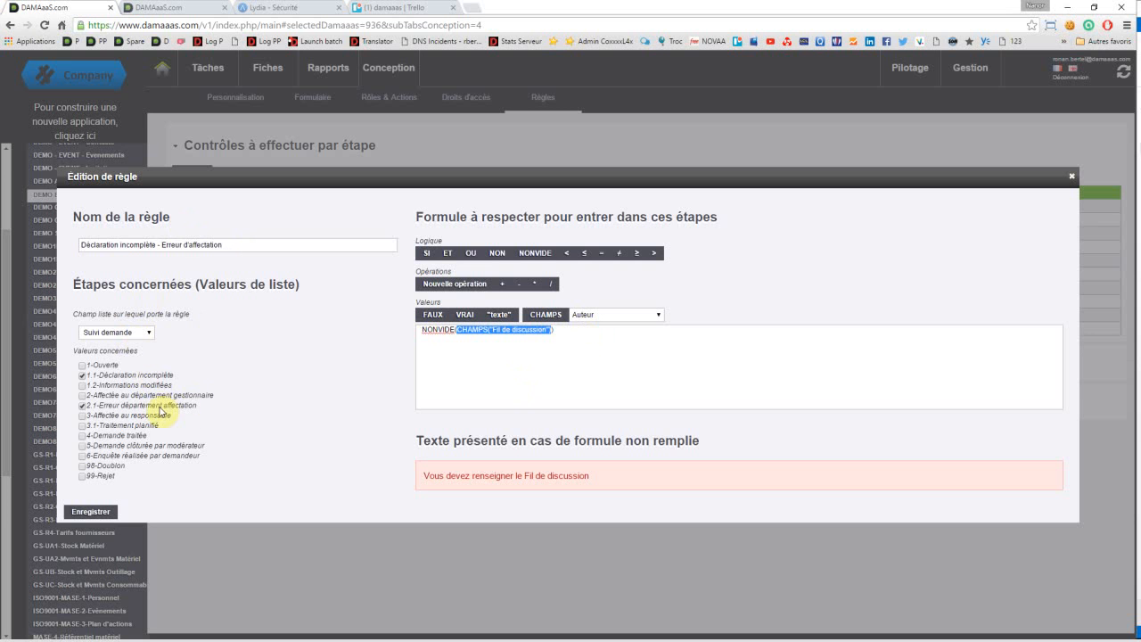
{"action": "left_click", "coordinate": [461, 348]}
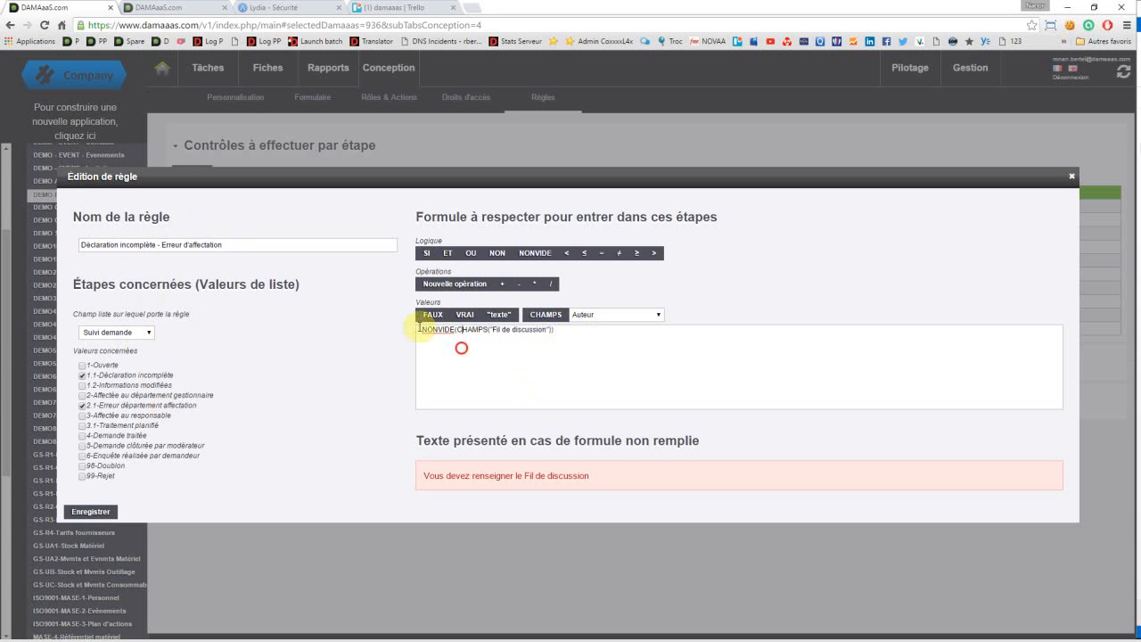
{"action": "double_click", "coordinate": [420, 329]}
{"action": "left_click", "coordinate": [579, 327], "text": "shift"}
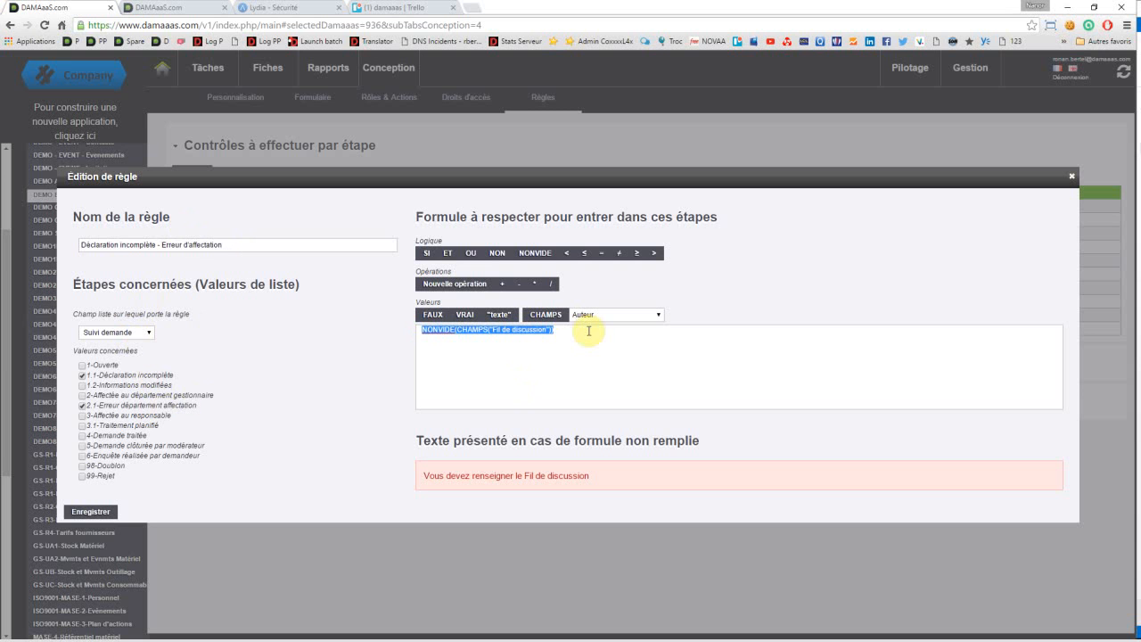
{"action": "left_click", "coordinate": [587, 330]}
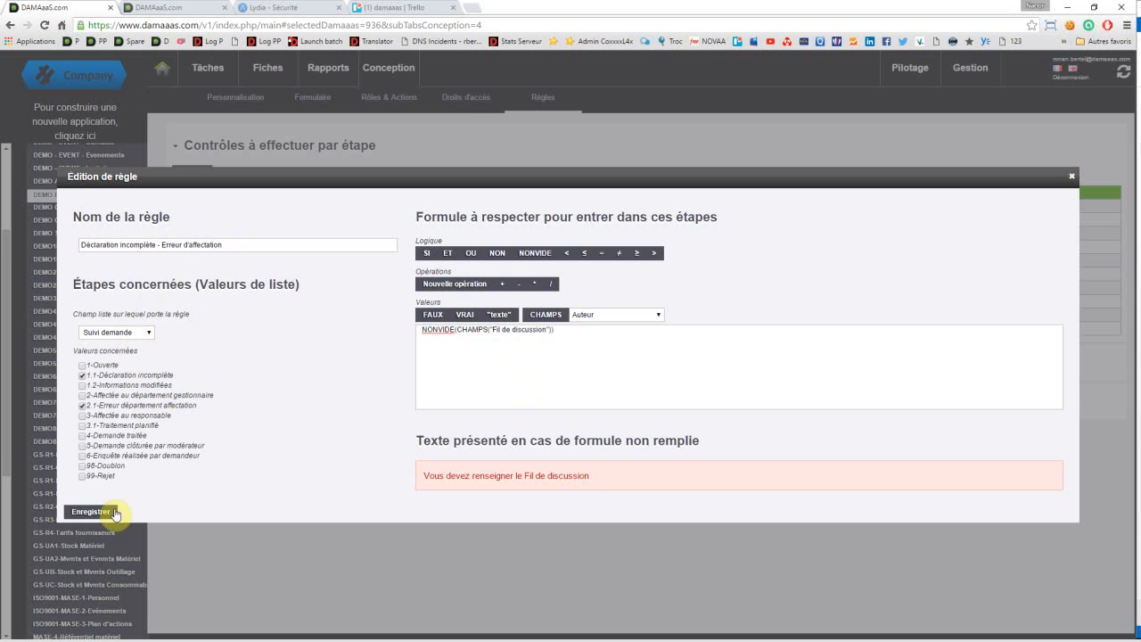
{"action": "left_click", "coordinate": [1069, 182]}
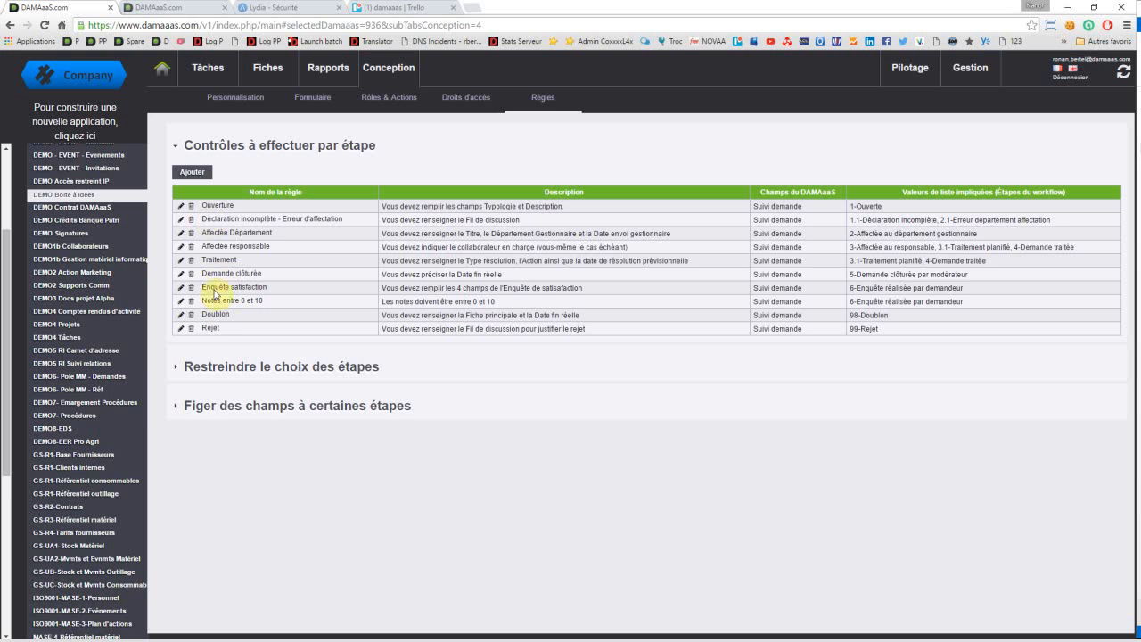
Step: Review the "Enquête satisfaction" rule's step and its ET formula over the four survey fields, closing it without saving
{"action": "left_click", "coordinate": [179, 289]}
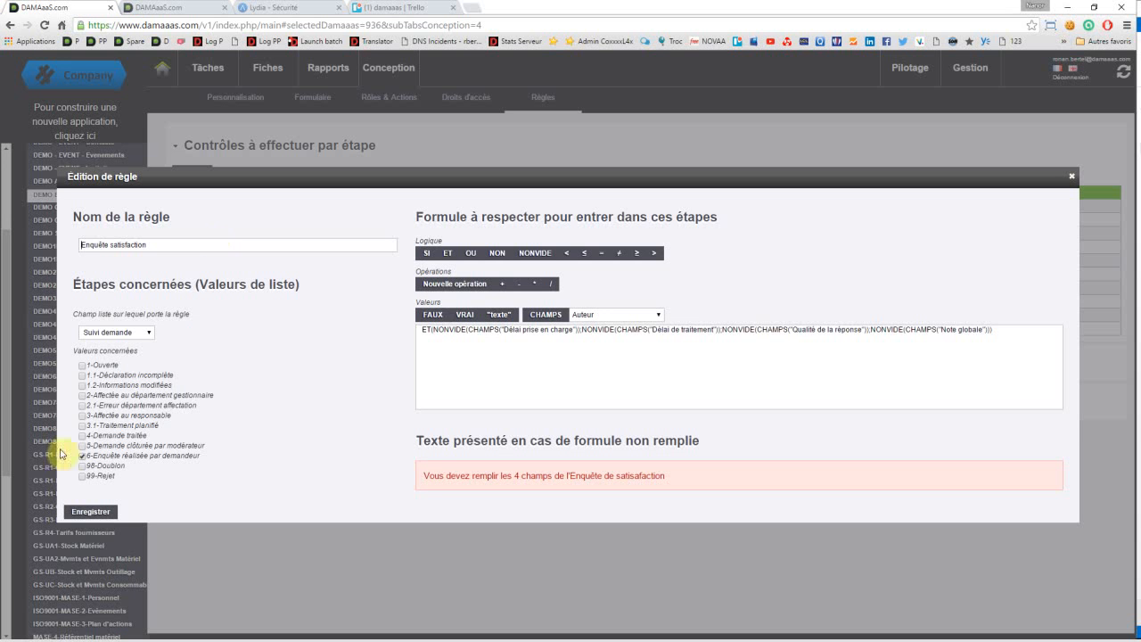
{"action": "left_click", "coordinate": [83, 455]}
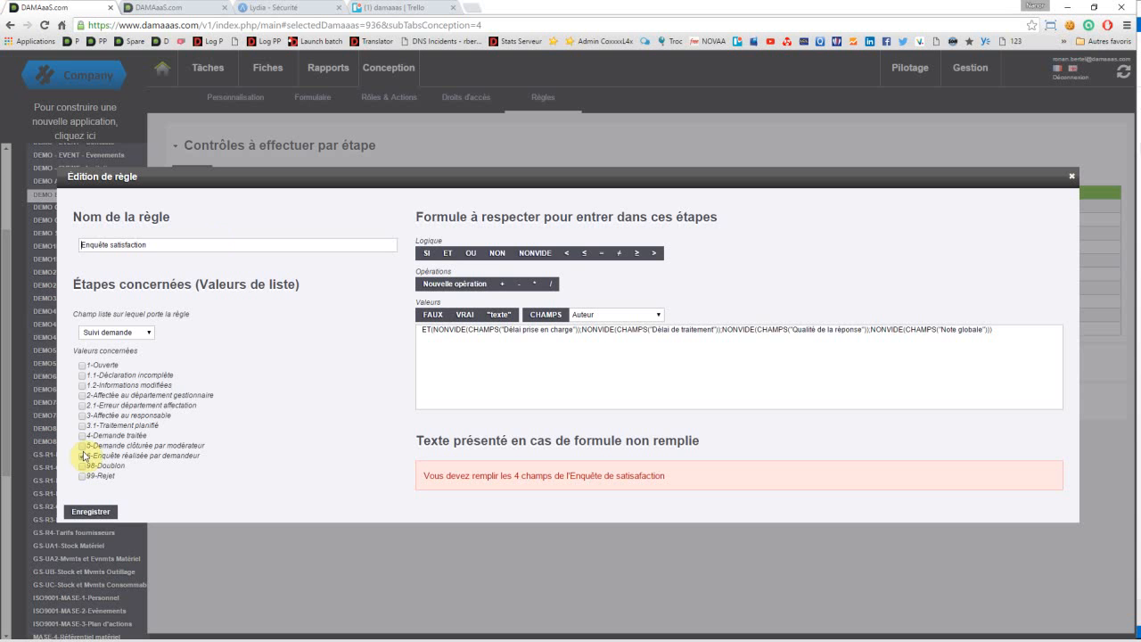
{"action": "left_click", "coordinate": [82, 455]}
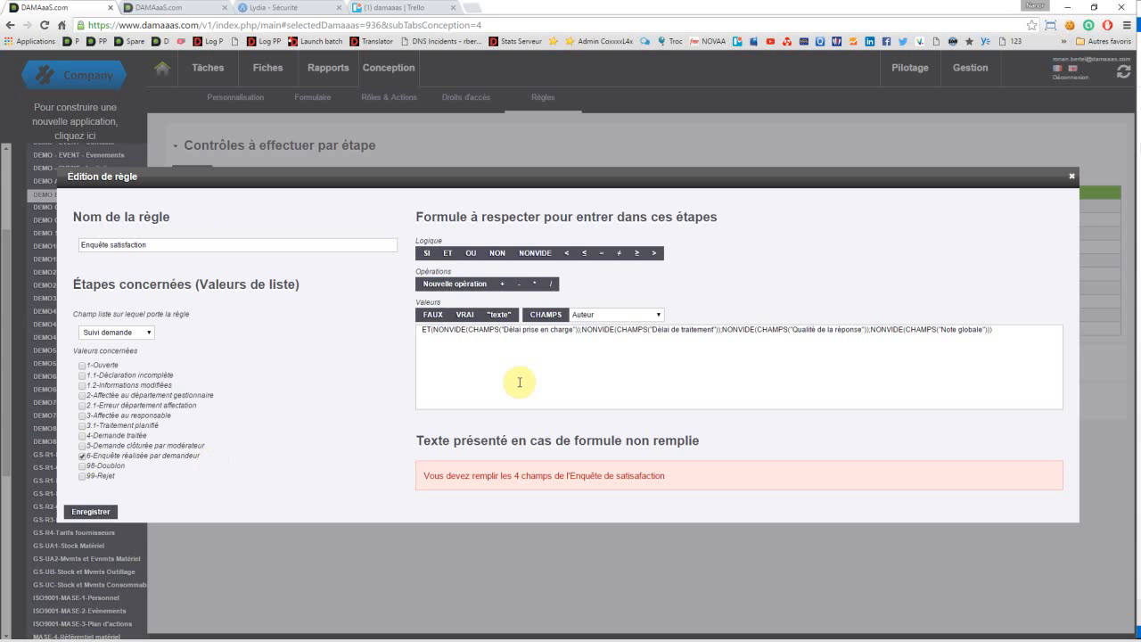
{"action": "double_click", "coordinate": [437, 329]}
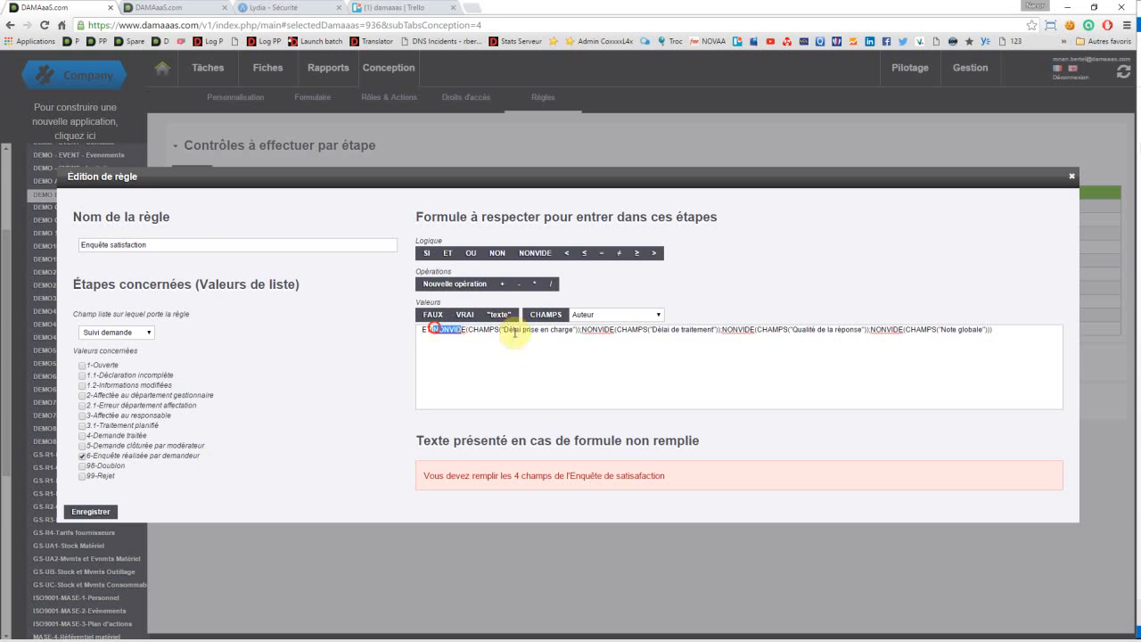
{"action": "left_click_drag", "start_coordinate": [515, 333], "coordinate": [996, 331]}
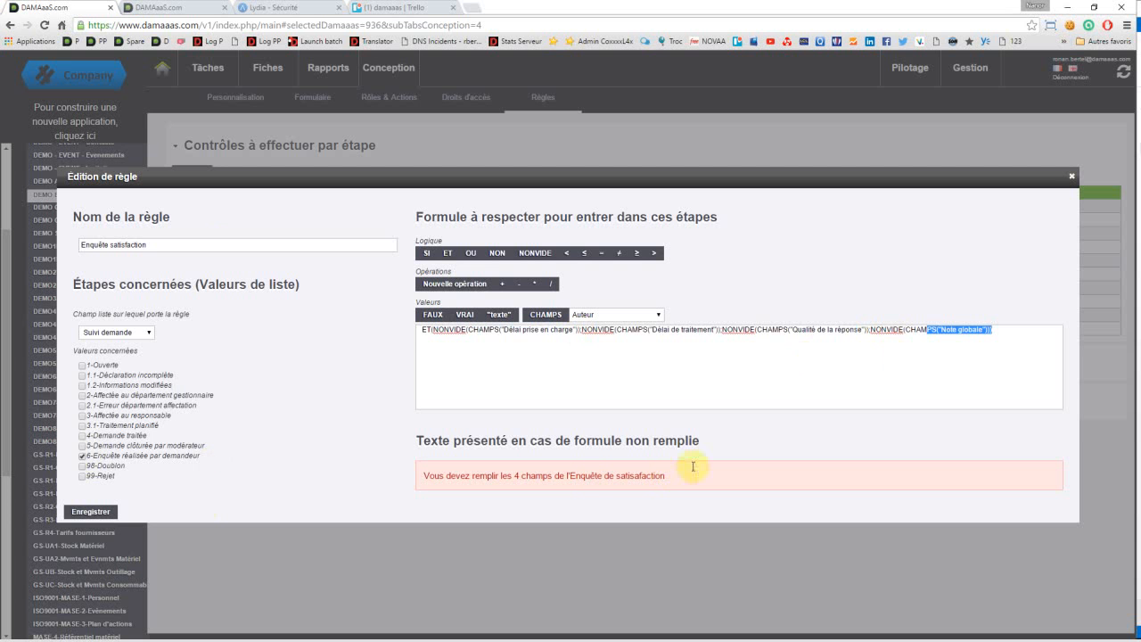
{"action": "left_click", "coordinate": [1073, 180]}
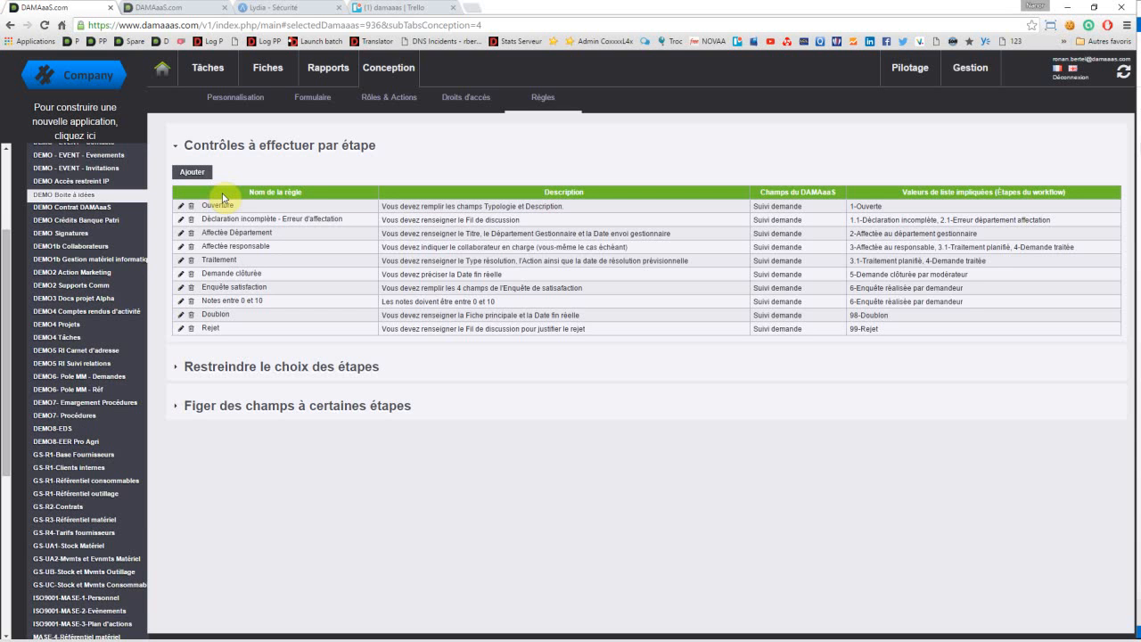
Step: Group the idea records by "Suivi demande" and expand the "6-Enquête réalisée par demandeur" group
{"action": "left_click", "coordinate": [267, 70]}
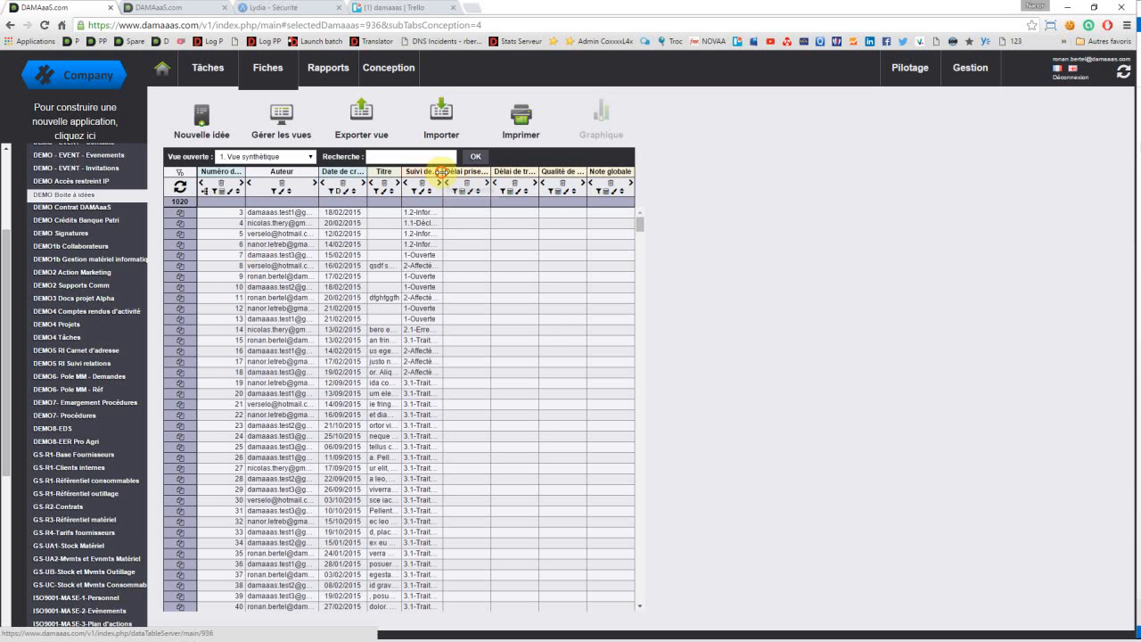
{"action": "left_click_drag", "start_coordinate": [441, 172], "coordinate": [434, 172]}
{"action": "left_click_drag", "start_coordinate": [293, 185], "coordinate": [218, 196]}
{"action": "left_click", "coordinate": [204, 190]}
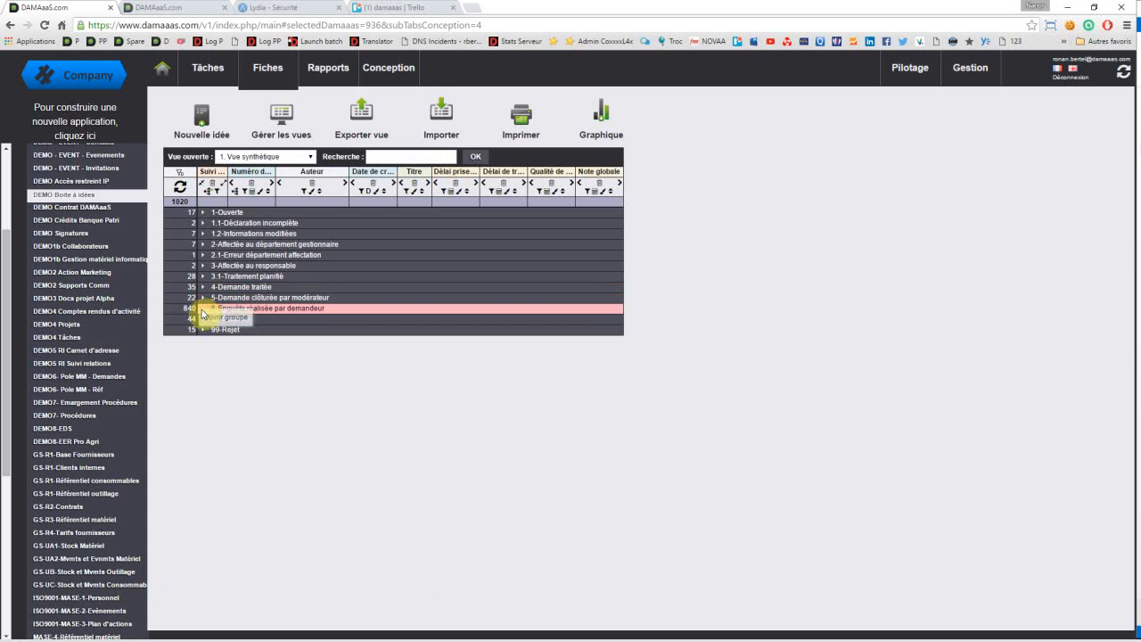
{"action": "left_click", "coordinate": [204, 309]}
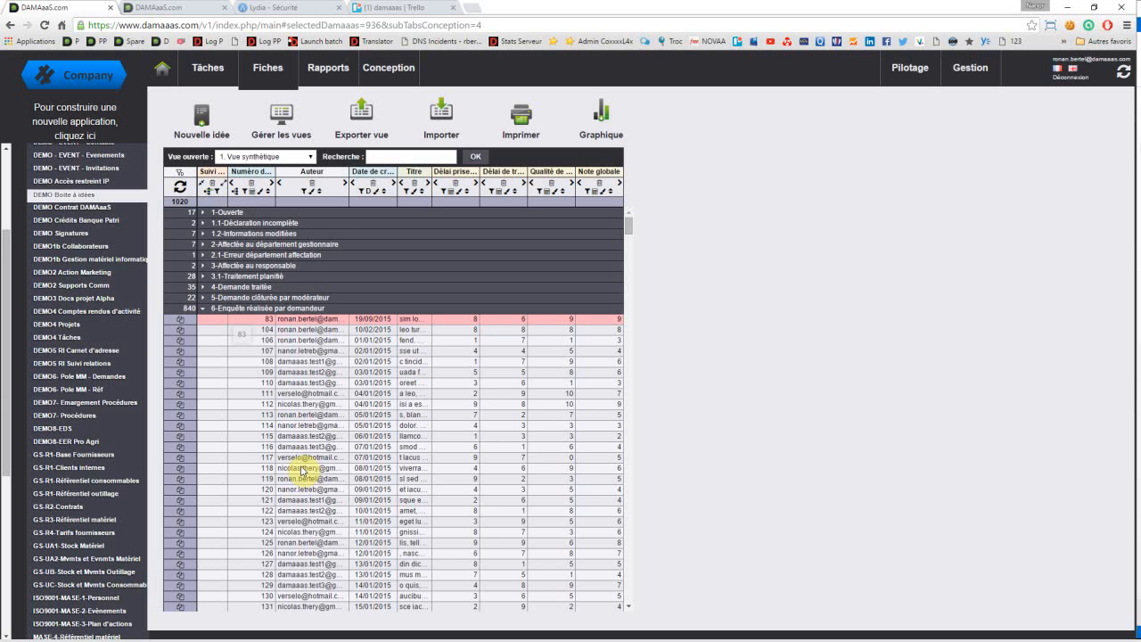
Step: Open idea 104, clear its "Qualité de la réponse" score in the satisfaction survey, and try to save the record
{"action": "double_click", "coordinate": [314, 335]}
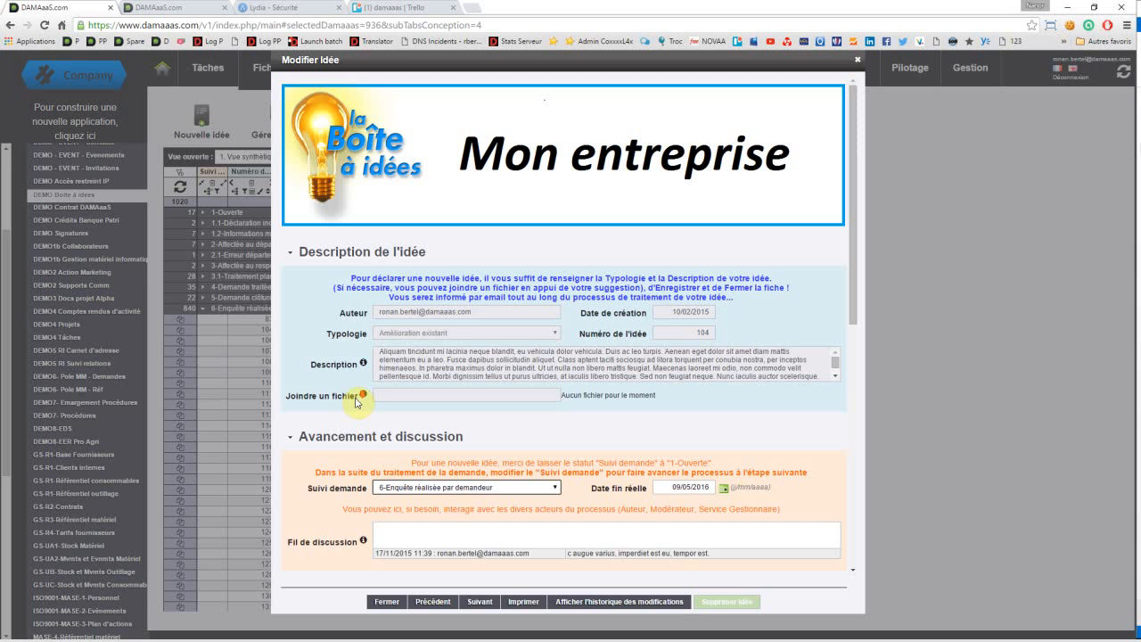
{"action": "scroll", "coordinate": [395, 473], "scroll_direction": "down", "scroll_amount": 10}
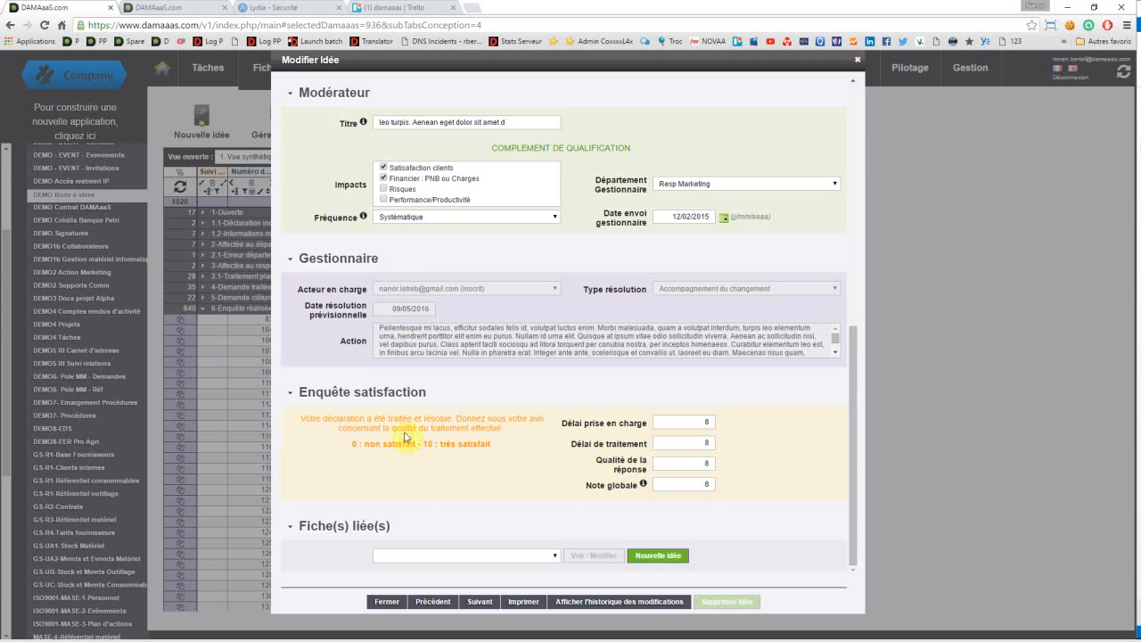
{"action": "left_click", "coordinate": [676, 456]}
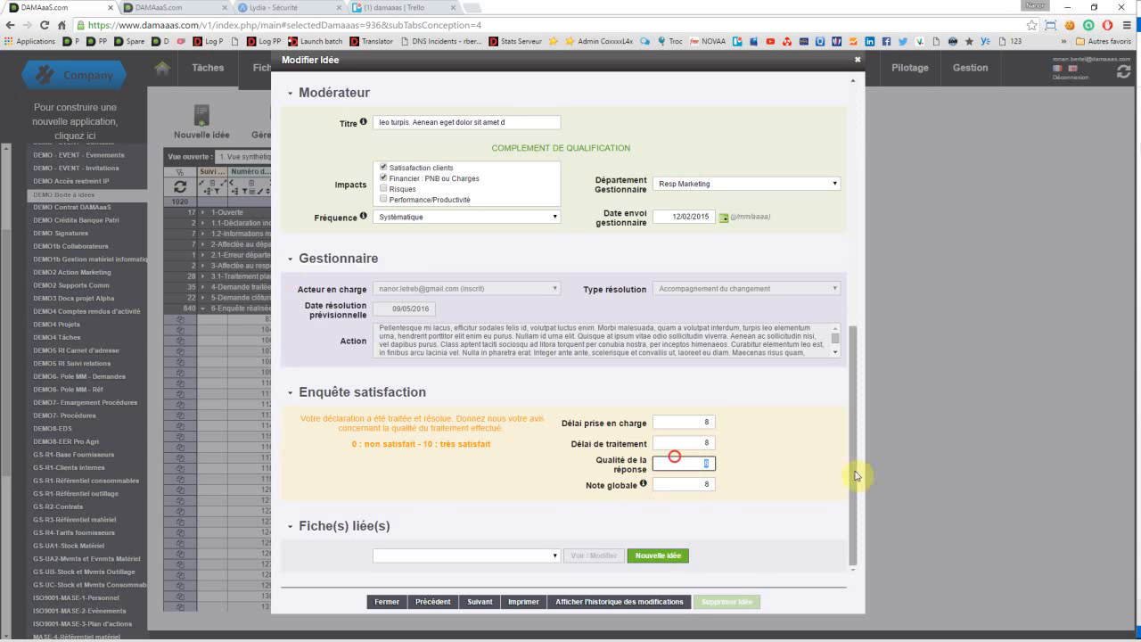
{"action": "key", "text": "BackSpace"}
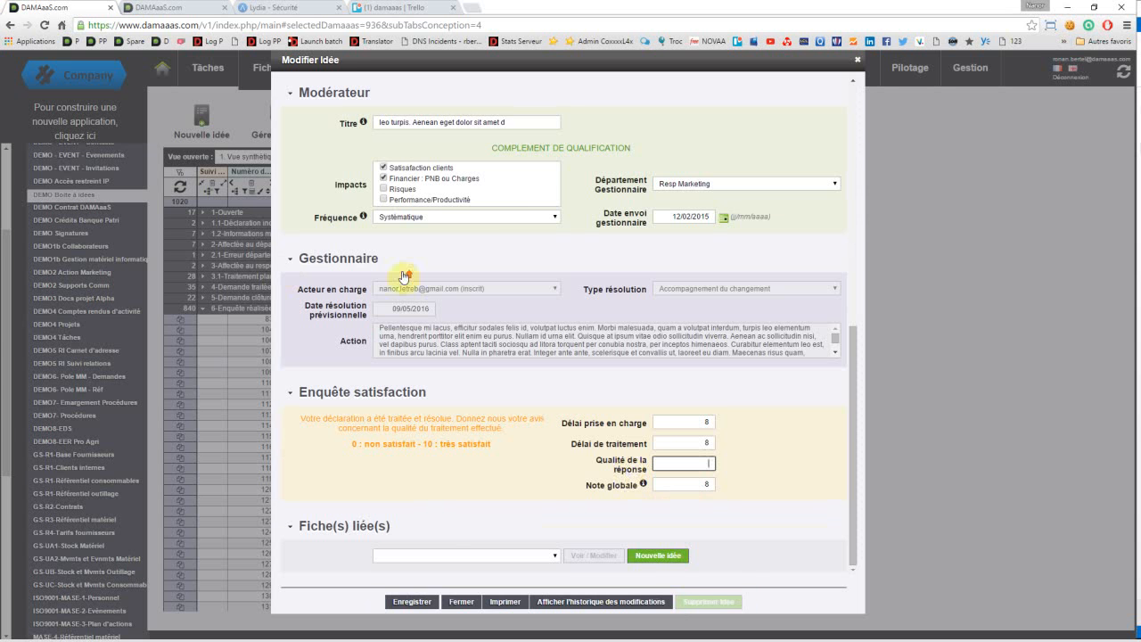
{"action": "scroll", "coordinate": [374, 280], "scroll_direction": "up", "scroll_amount": 2}
{"action": "scroll", "coordinate": [374, 258], "scroll_direction": "up", "scroll_amount": 2}
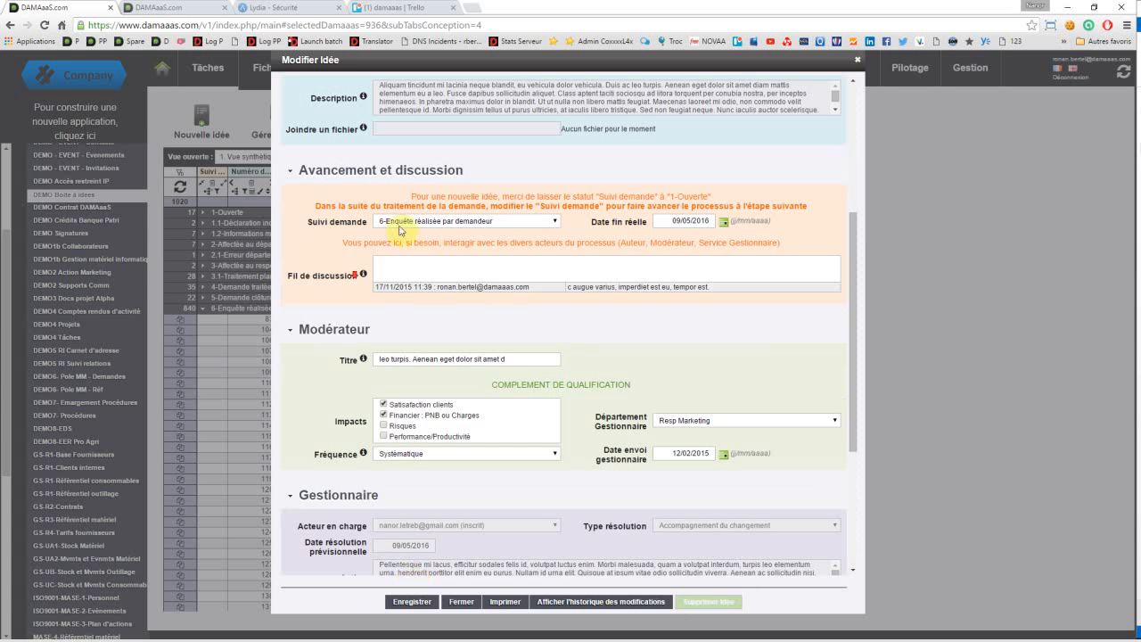
{"action": "left_click", "coordinate": [412, 602]}
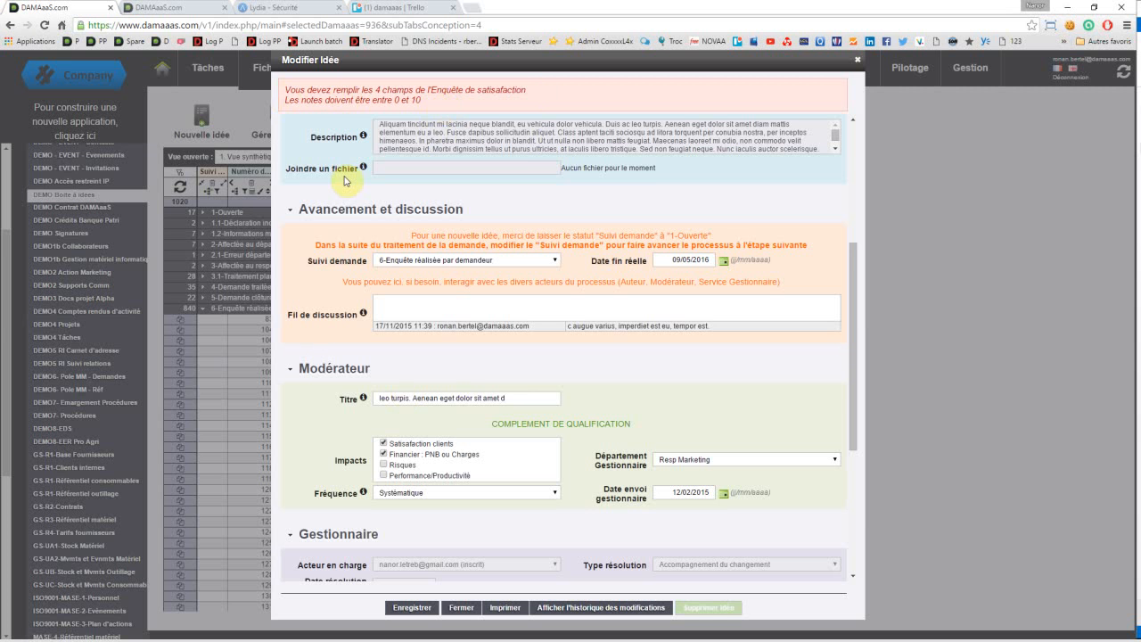
Step: Set idea 104's "Qualité de la réponse" score to 7, save the record and close it
{"action": "scroll", "coordinate": [521, 529], "scroll_direction": "down", "scroll_amount": 2}
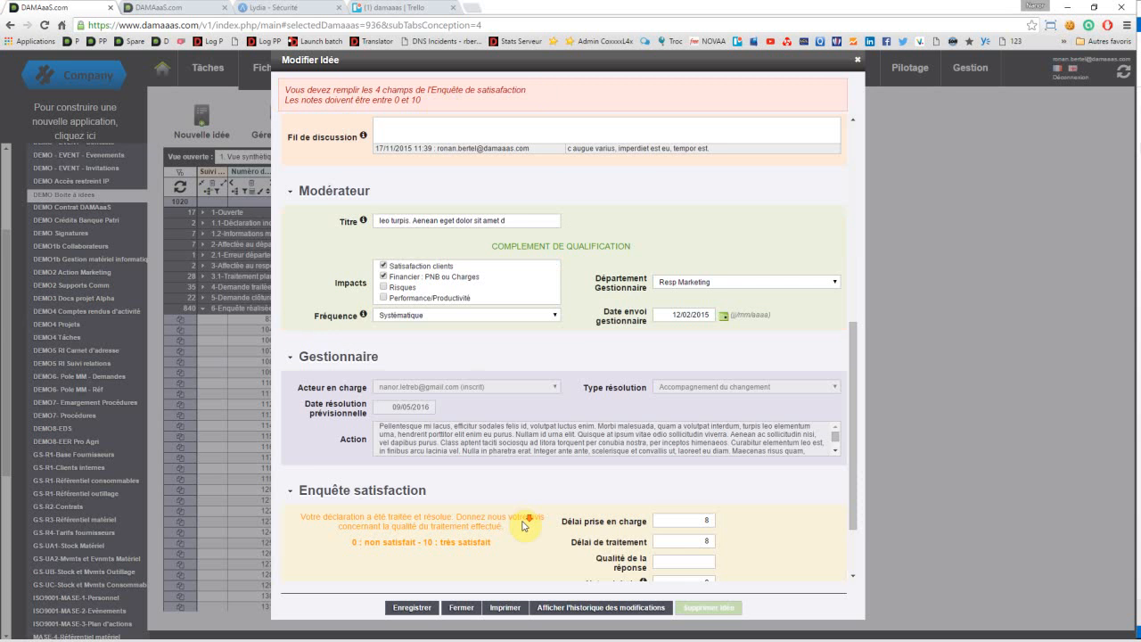
{"action": "scroll", "coordinate": [624, 499], "scroll_direction": "down", "scroll_amount": 1}
{"action": "left_click", "coordinate": [698, 470]}
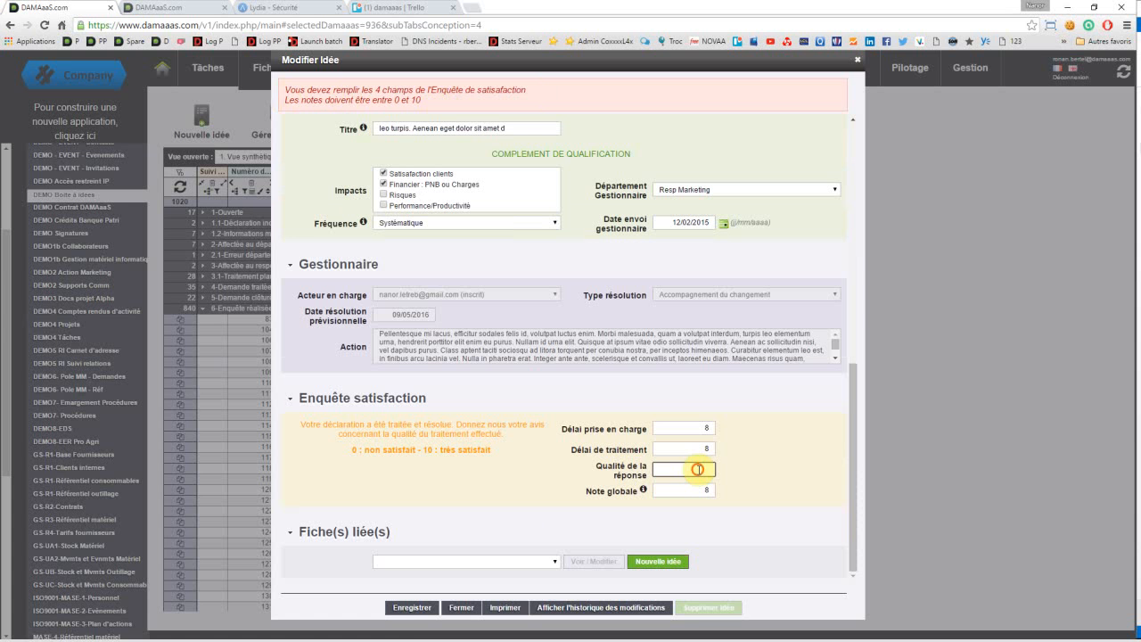
{"action": "type", "text": "7"}
{"action": "left_click", "coordinate": [411, 610]}
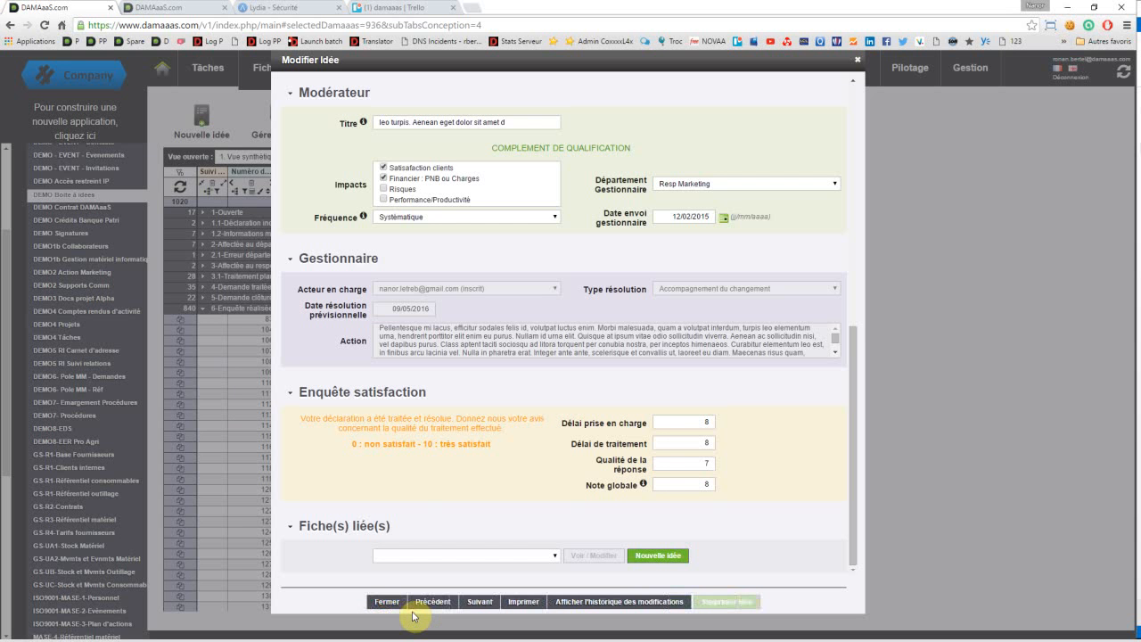
{"action": "left_click", "coordinate": [386, 602]}
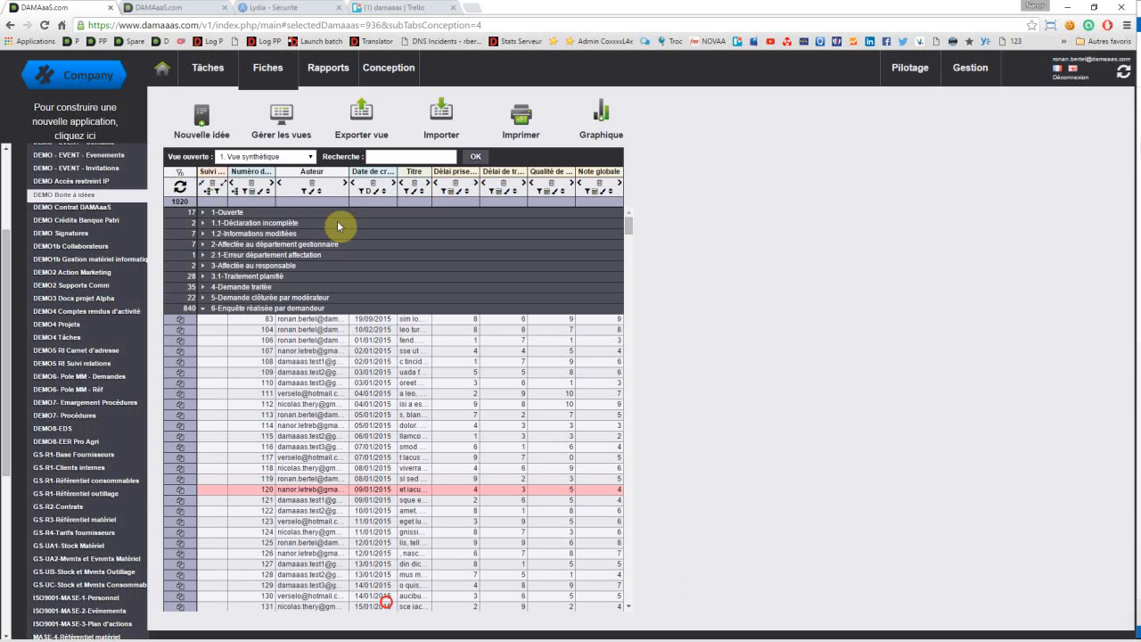
Step: Return to the application's rules and expand the "Suivi demande" role permissions under "Restreindre le choix des étapes"
{"action": "left_click", "coordinate": [390, 72]}
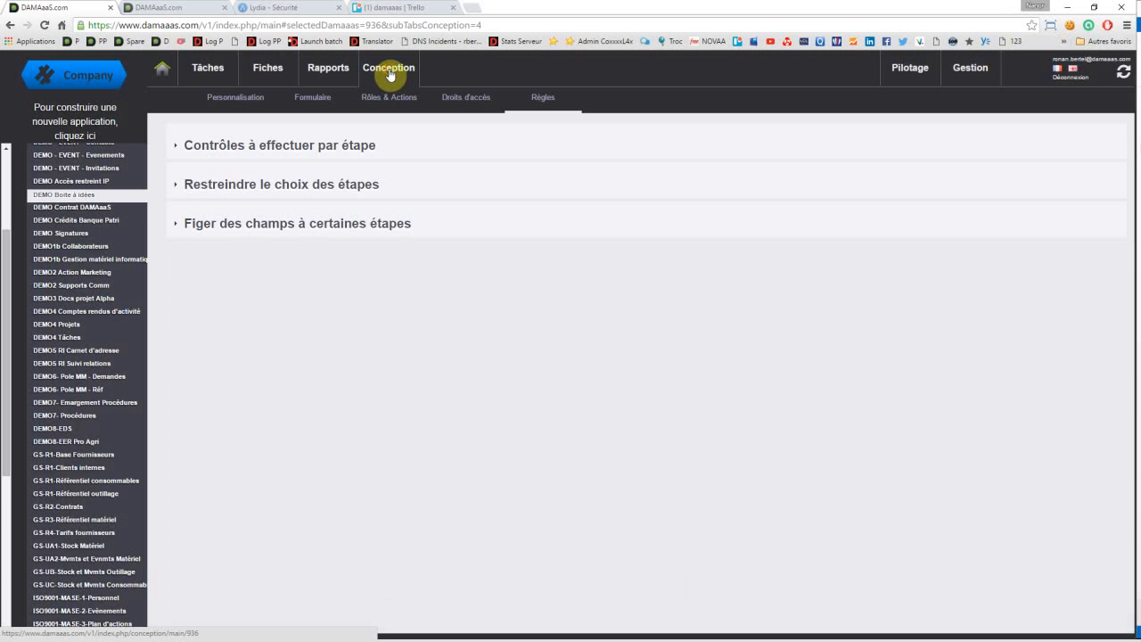
{"action": "left_click", "coordinate": [309, 151]}
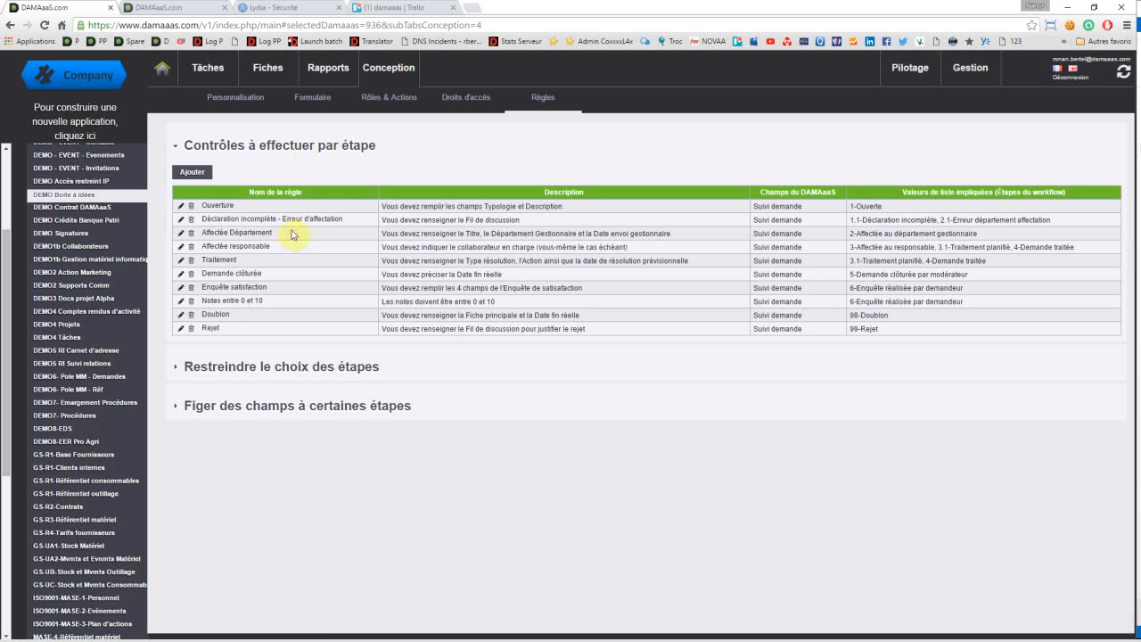
{"action": "left_click", "coordinate": [277, 148]}
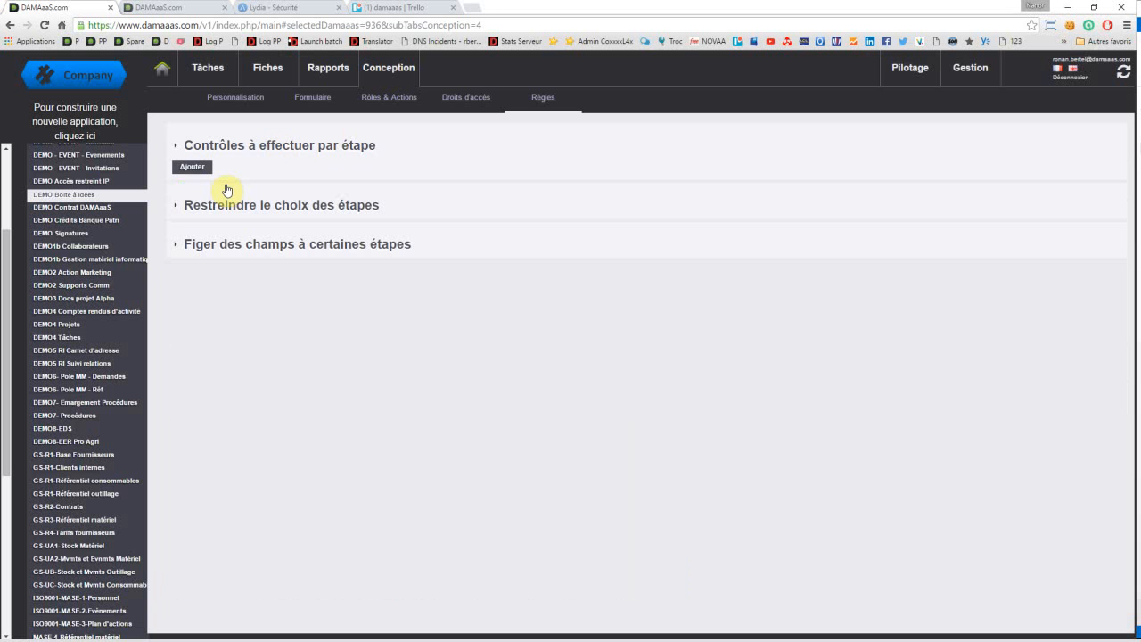
{"action": "left_click", "coordinate": [226, 187]}
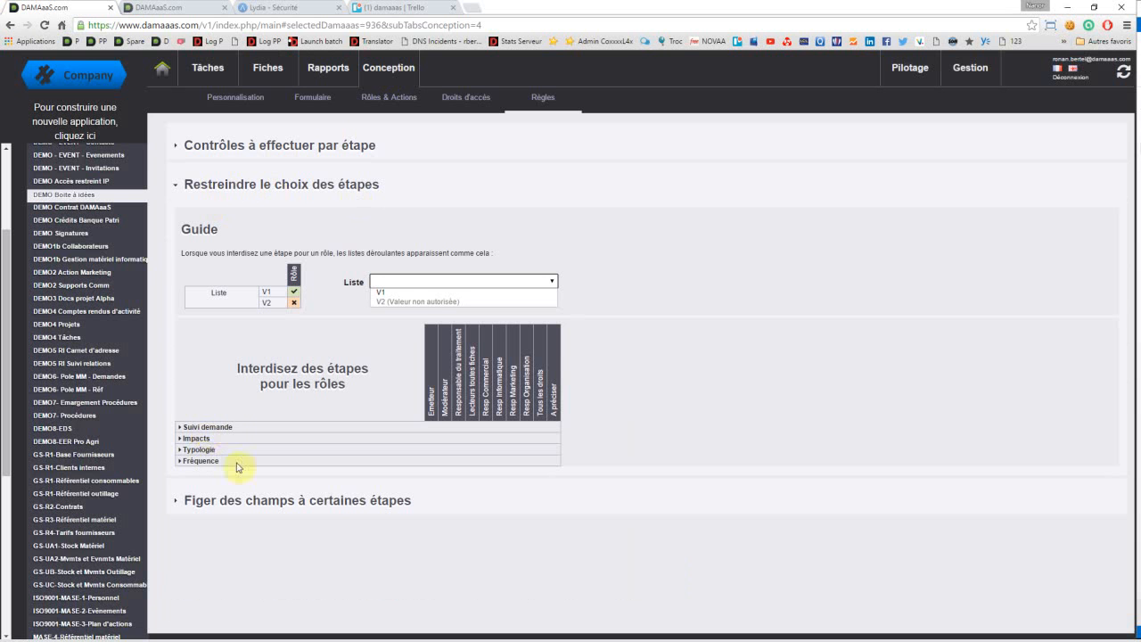
{"action": "left_click", "coordinate": [206, 429]}
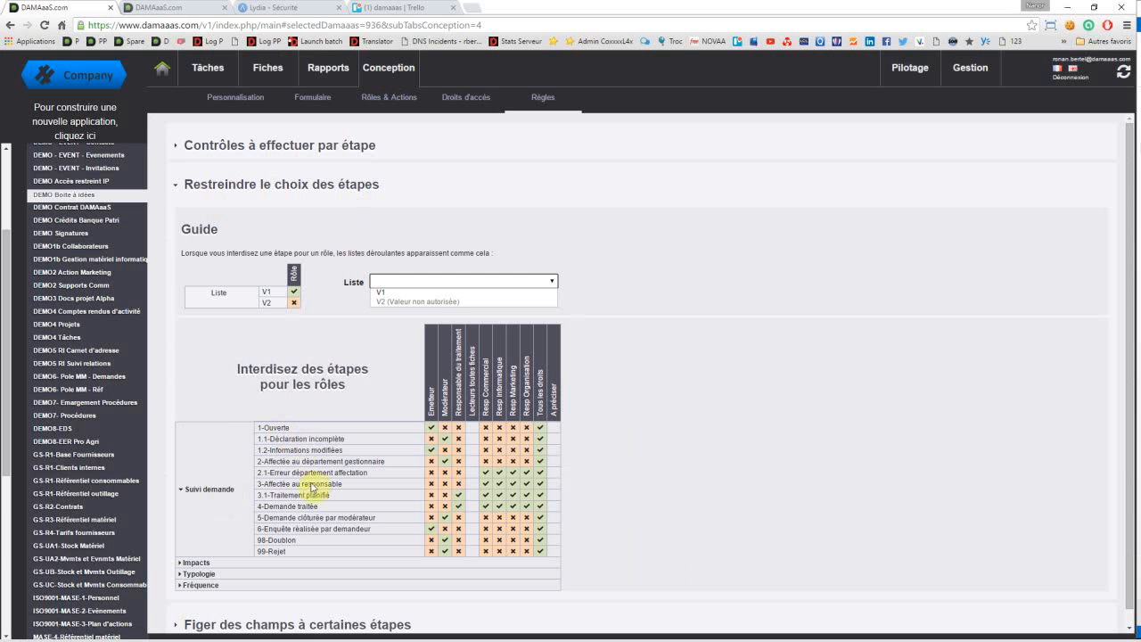
{"action": "left_click", "coordinate": [541, 431]}
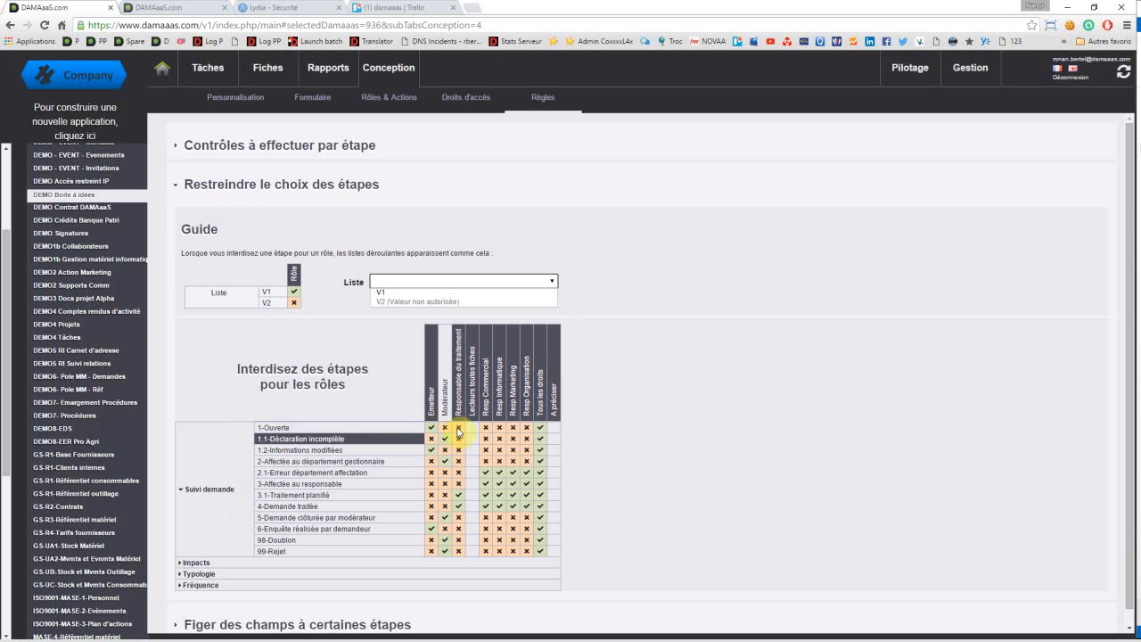
Step: Try allowing the Resp Organisation role to set the steps from "1-Ouverte" through "2-Affectée au département gestionnaire", and restore the restrictions
{"action": "left_click", "coordinate": [458, 428]}
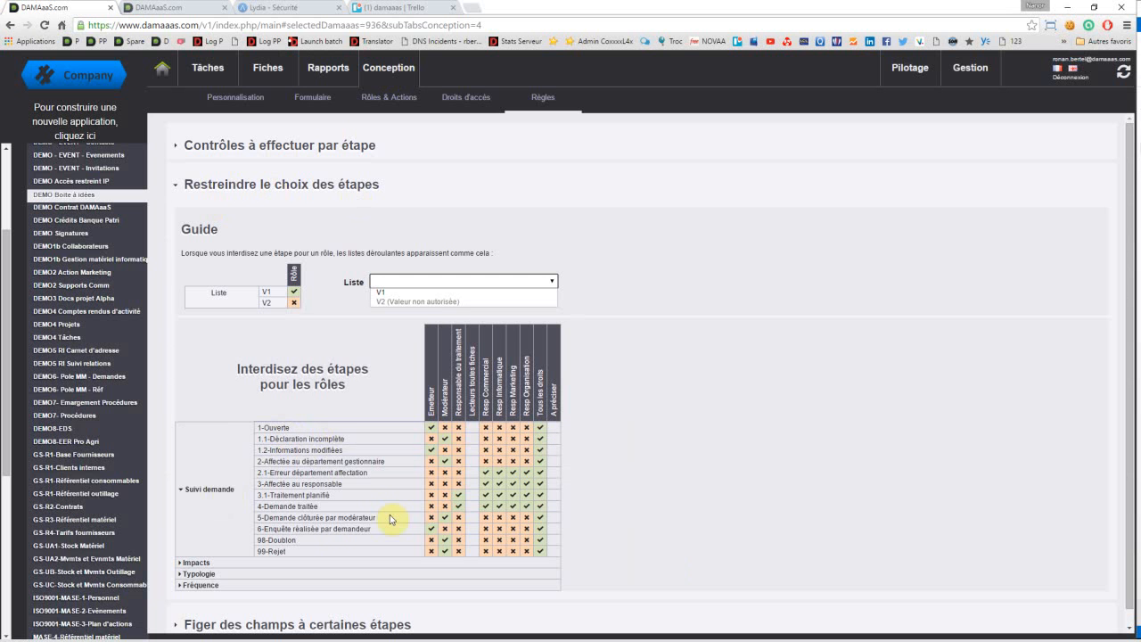
{"action": "left_click", "coordinate": [527, 428]}
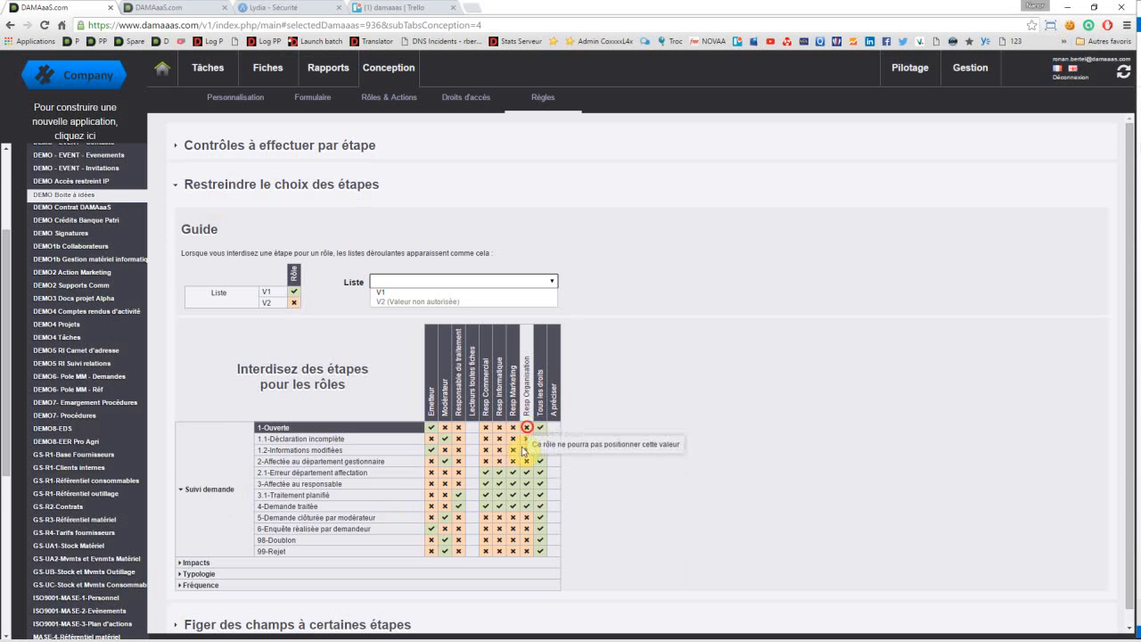
{"action": "left_click", "coordinate": [526, 439]}
{"action": "left_click", "coordinate": [529, 452]}
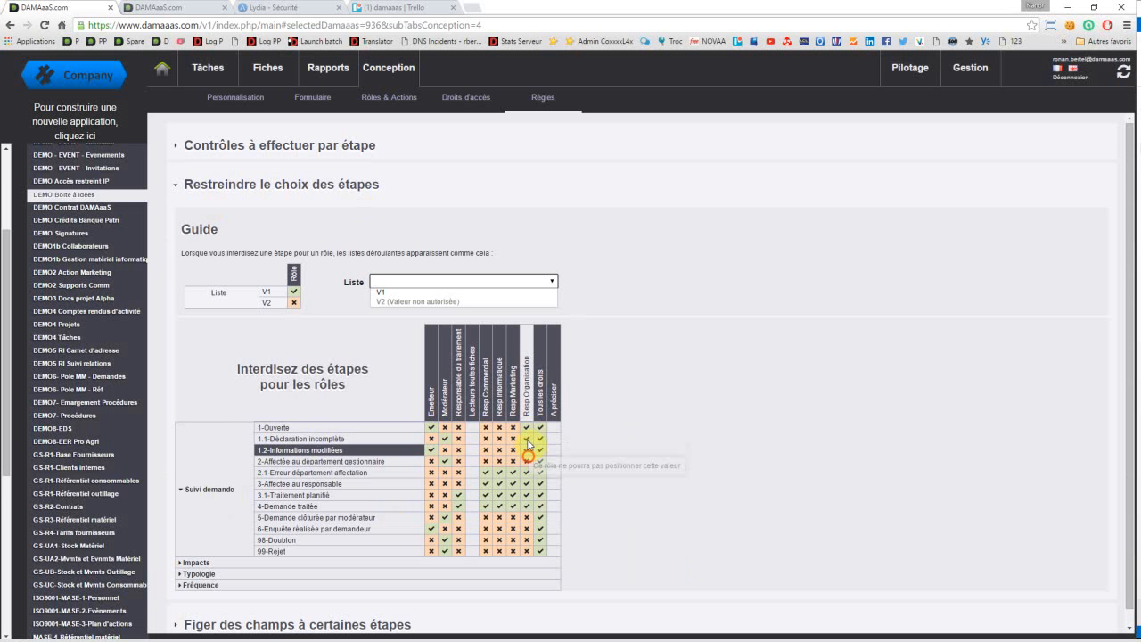
{"action": "left_click", "coordinate": [528, 428]}
{"action": "left_click", "coordinate": [527, 450]}
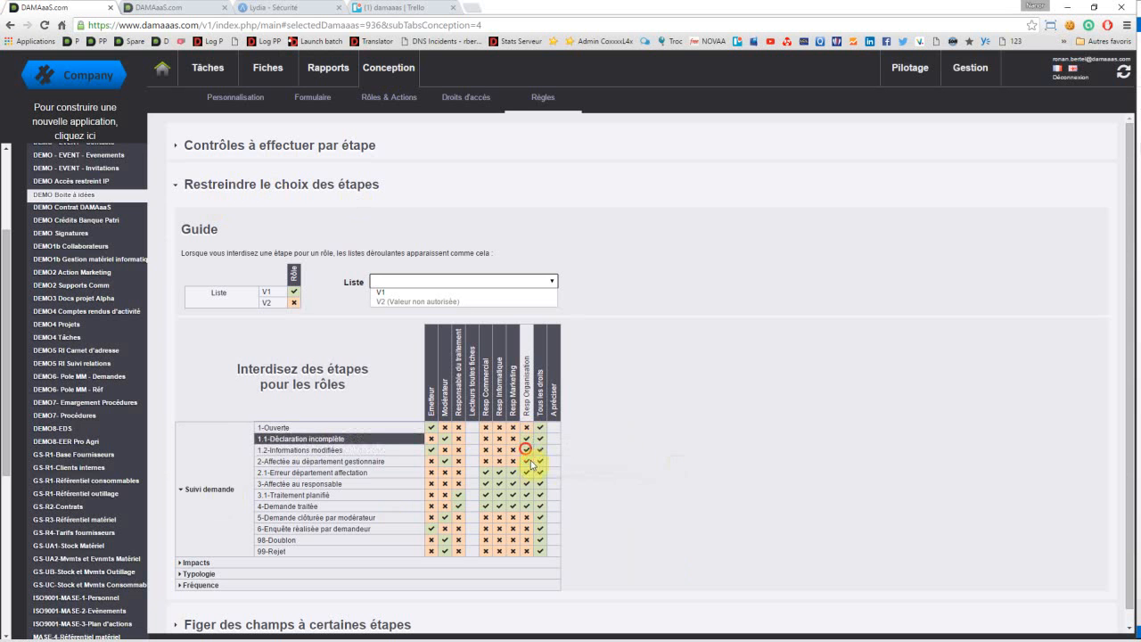
{"action": "left_click", "coordinate": [527, 461]}
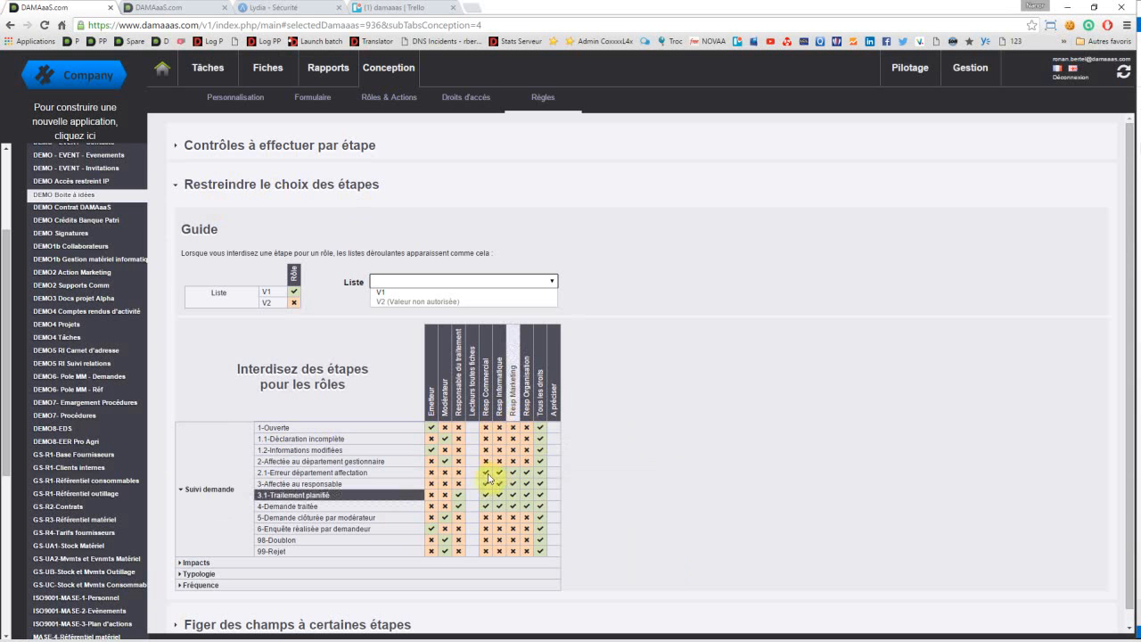
{"action": "left_click", "coordinate": [487, 521]}
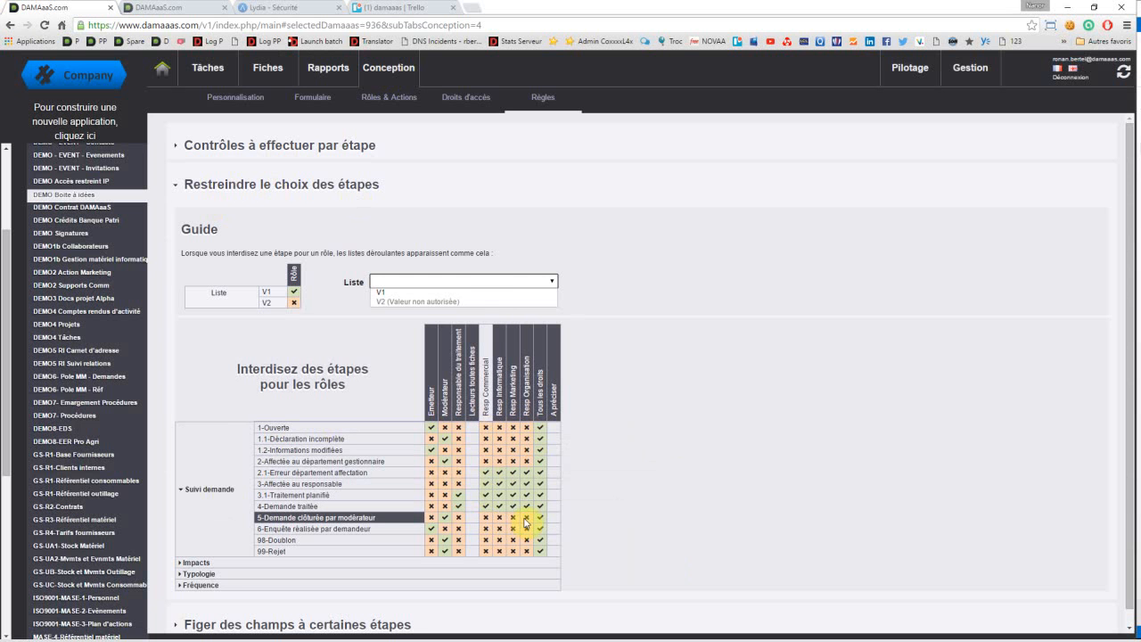
{"action": "left_click", "coordinate": [526, 520]}
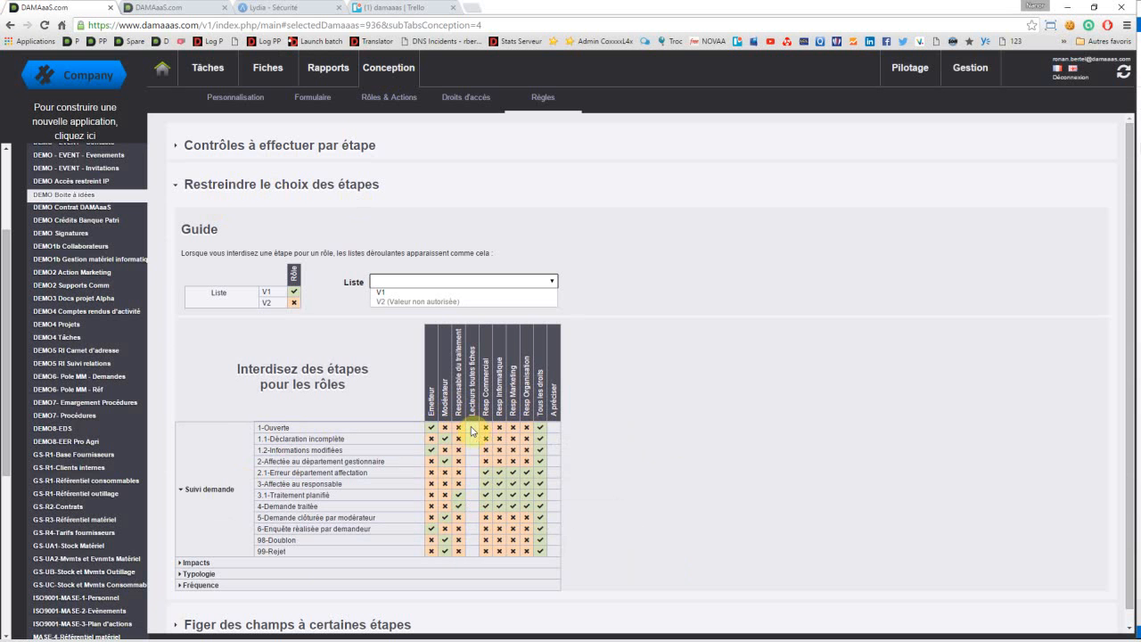
Step: Expand the Impacts, Typologie and Fréquence groups to examine which roles may set their values, and collapse them again
{"action": "mouse_move", "coordinate": [471, 431]}
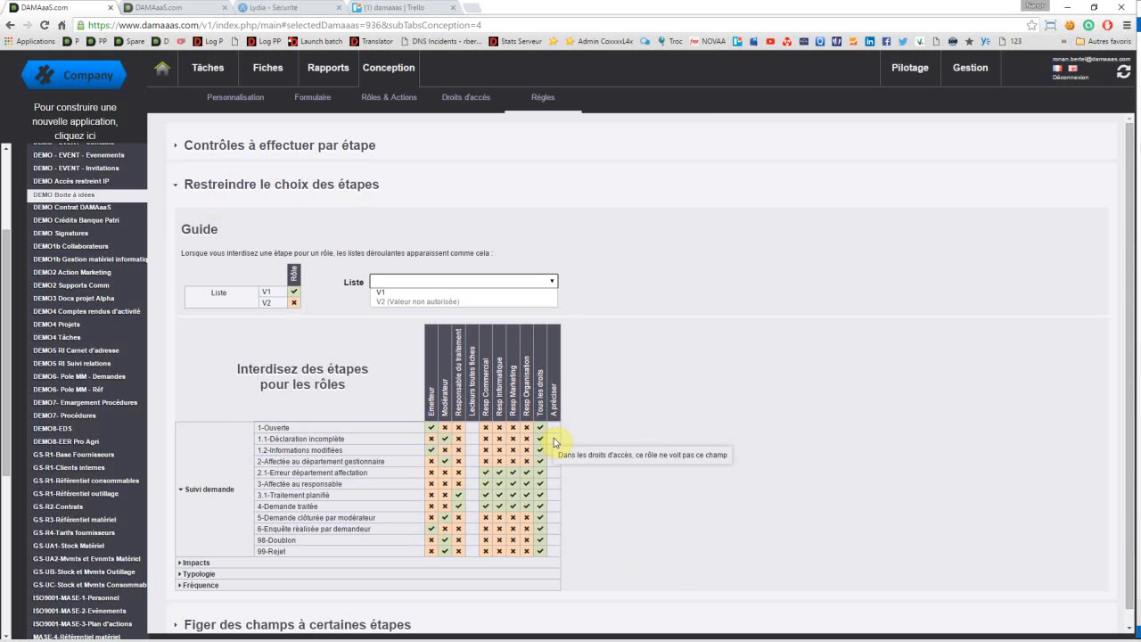
{"action": "left_click", "coordinate": [197, 562]}
{"action": "scroll", "coordinate": [198, 575], "scroll_direction": "down", "scroll_amount": 1}
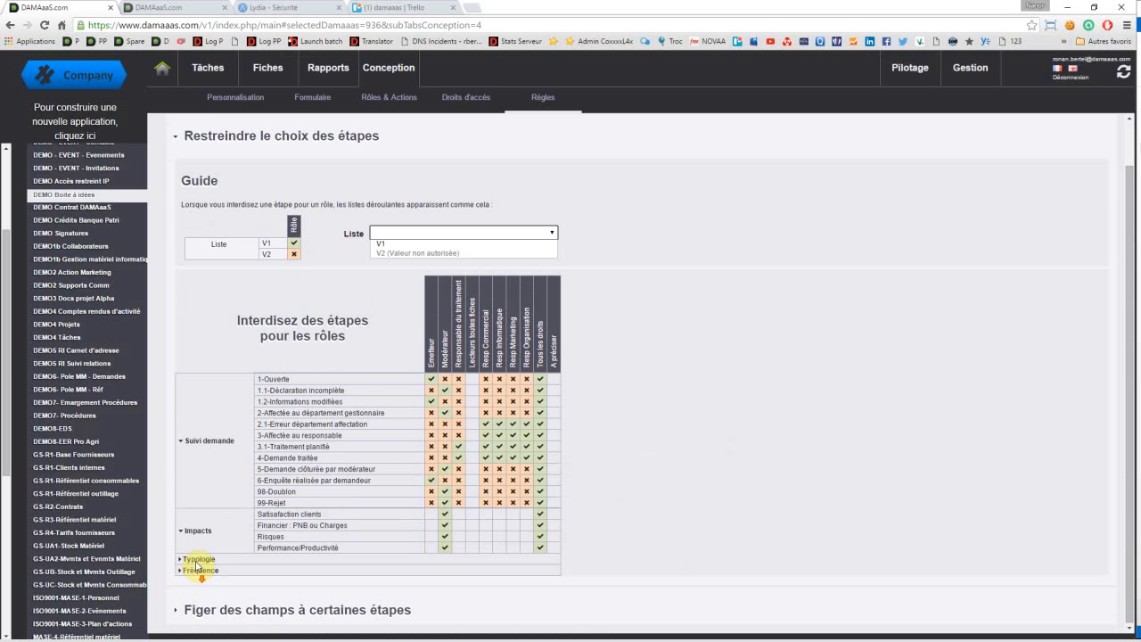
{"action": "left_click", "coordinate": [197, 561]}
{"action": "scroll", "coordinate": [200, 566], "scroll_direction": "down", "scroll_amount": 1}
{"action": "left_click", "coordinate": [188, 570]}
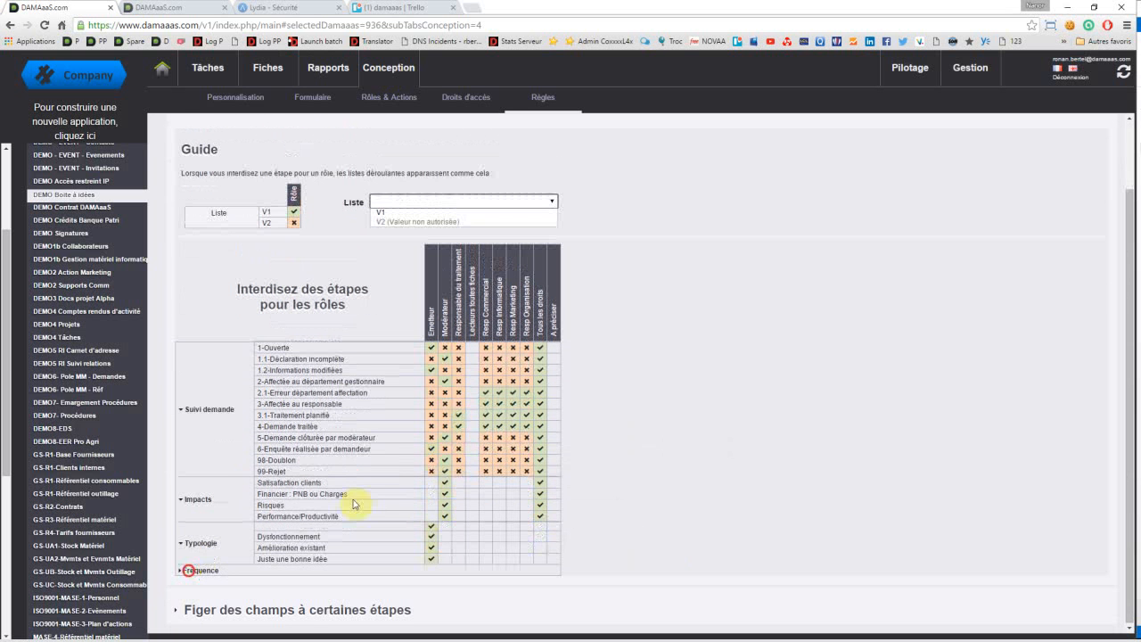
{"action": "scroll", "coordinate": [358, 475], "scroll_direction": "down", "scroll_amount": 1}
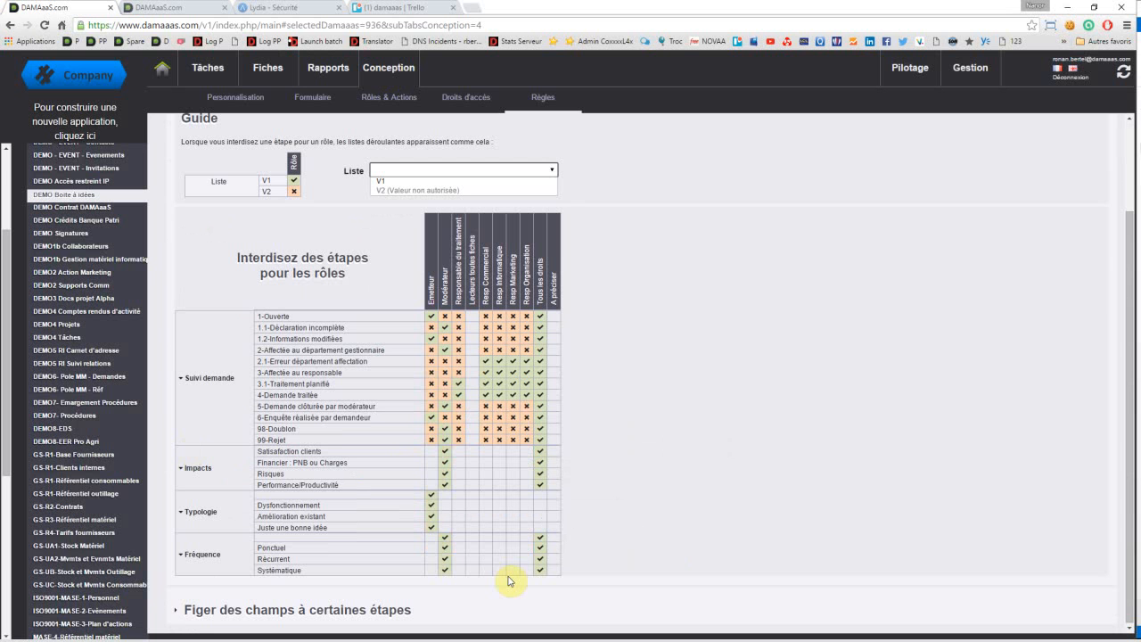
{"action": "mouse_move", "coordinate": [503, 579]}
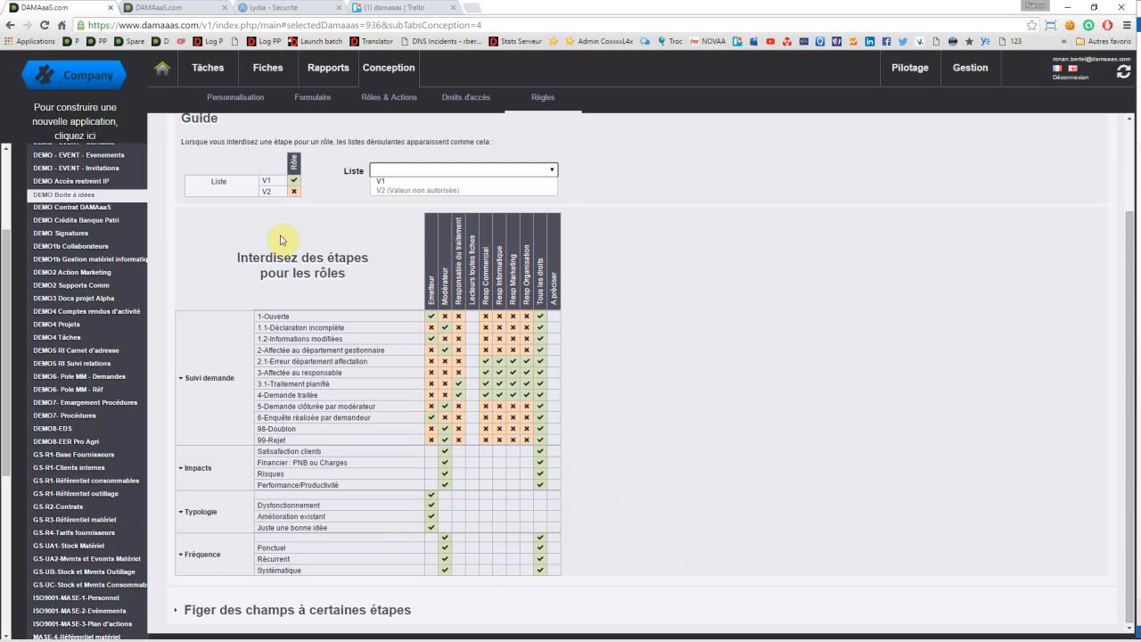
{"action": "scroll", "coordinate": [265, 137], "scroll_direction": "up", "scroll_amount": 1}
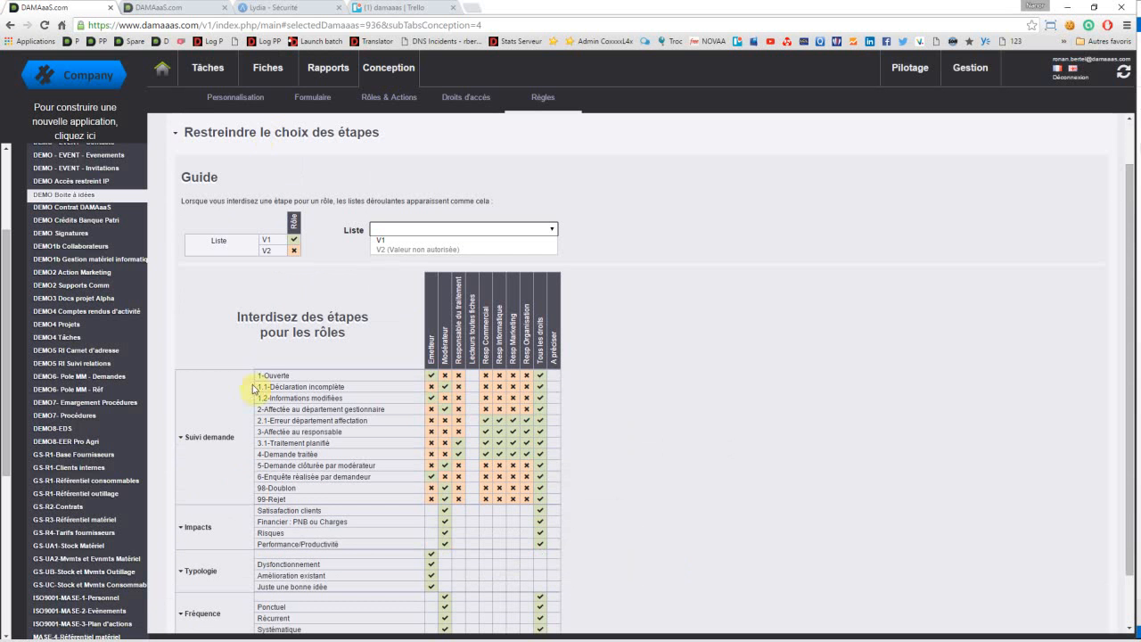
{"action": "left_click", "coordinate": [209, 535]}
{"action": "left_click", "coordinate": [208, 553]}
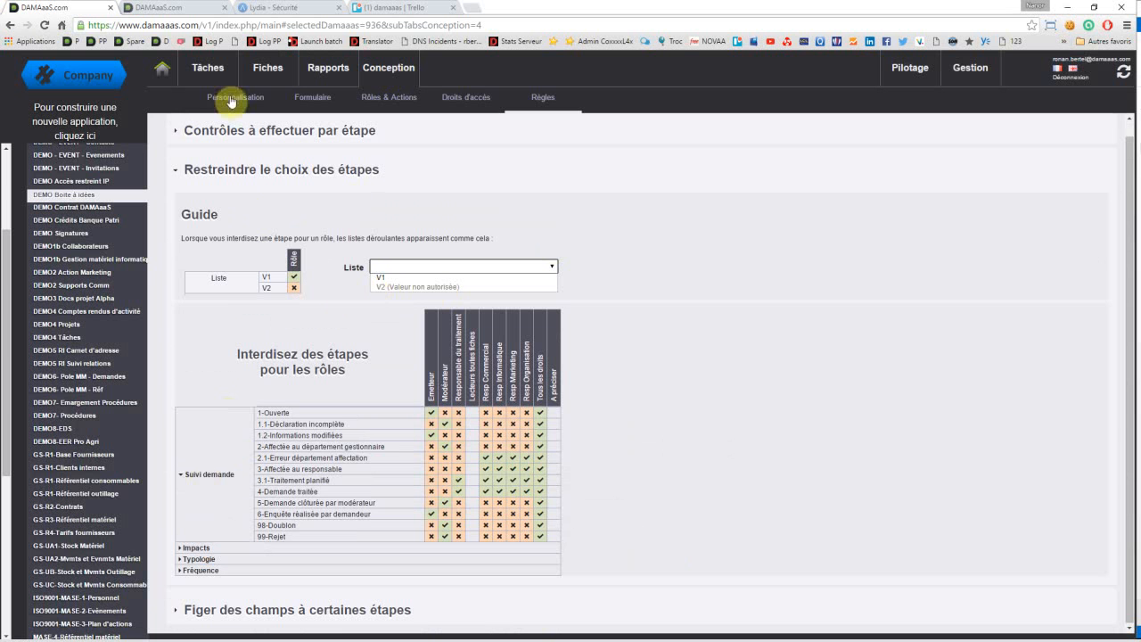
Step: Create a new idea record with the Typologie "Dysfonctionnement" and the description "hgf hdfgfg hfg", and save it
{"action": "left_click", "coordinate": [263, 73]}
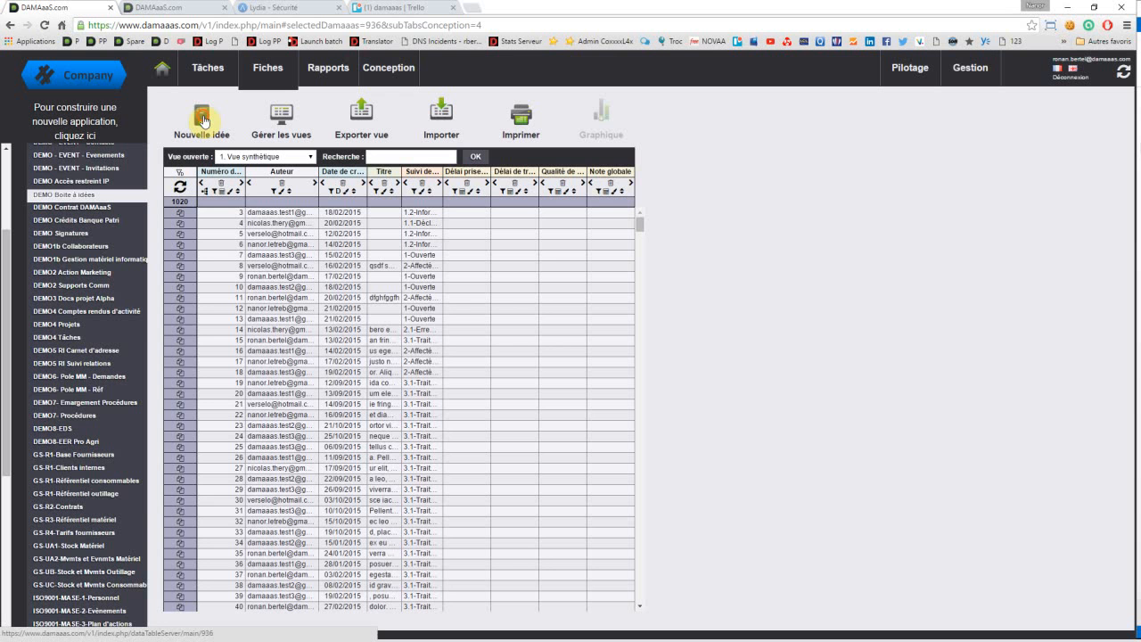
{"action": "left_click", "coordinate": [204, 119]}
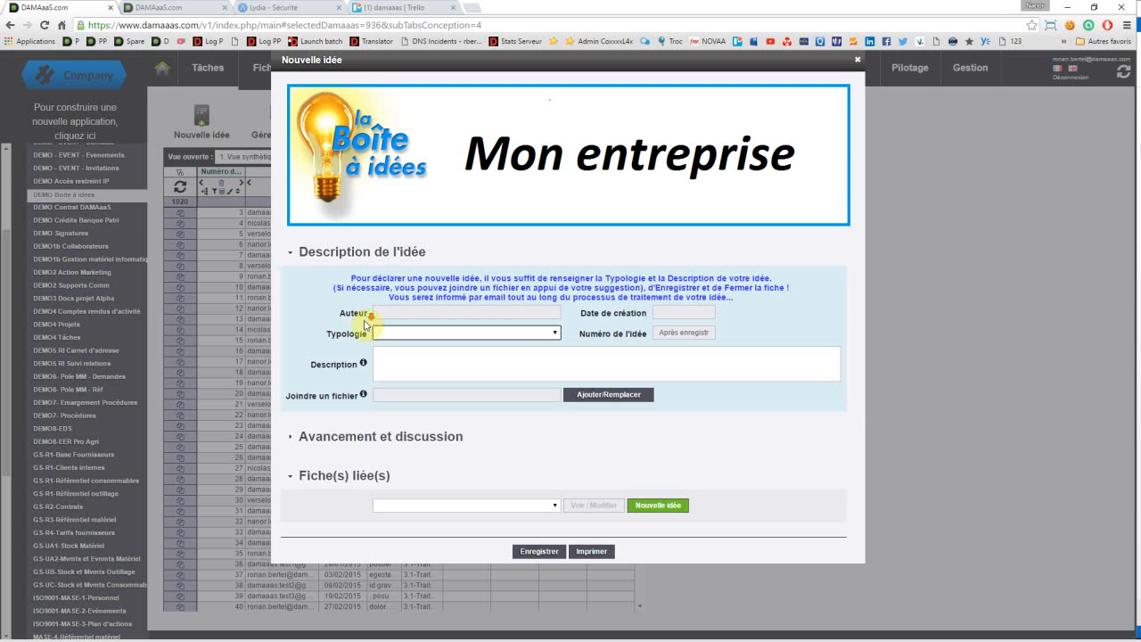
{"action": "left_click", "coordinate": [397, 336]}
{"action": "left_click", "coordinate": [396, 337]}
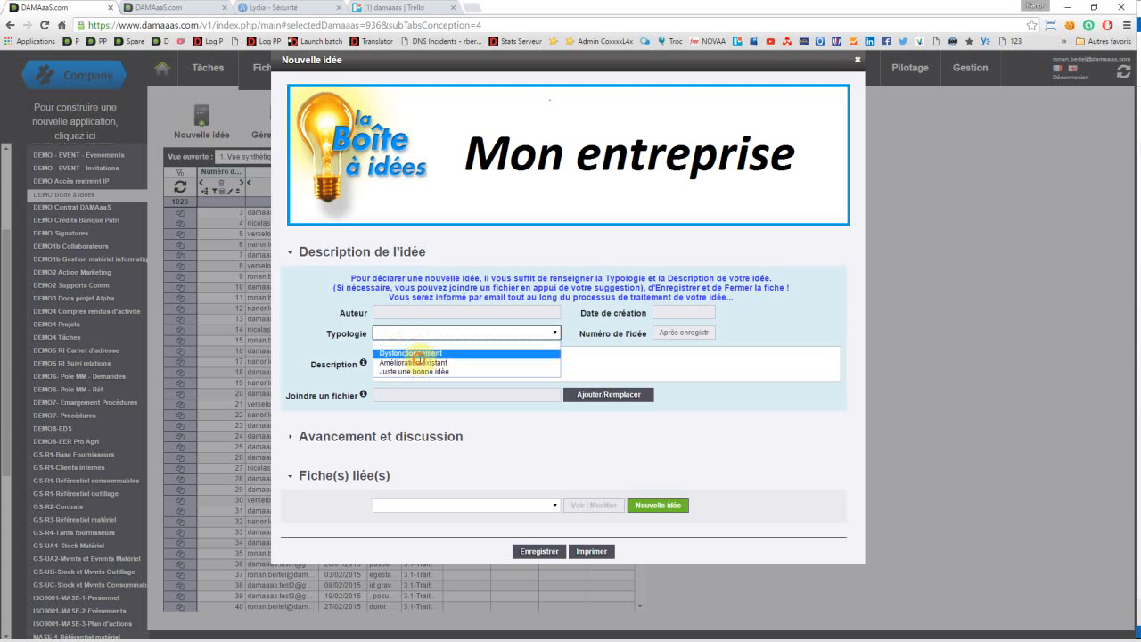
{"action": "left_click", "coordinate": [416, 353]}
{"action": "left_click", "coordinate": [415, 357]}
{"action": "type", "text": "hgf hdfgfg hfg"}
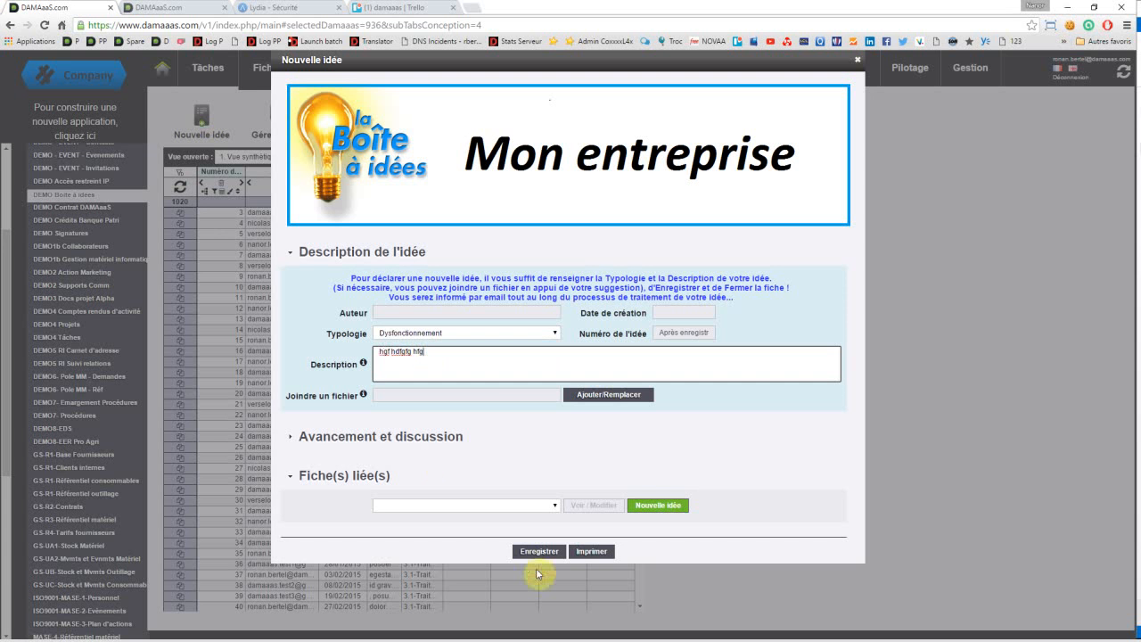
{"action": "left_click", "coordinate": [538, 552]}
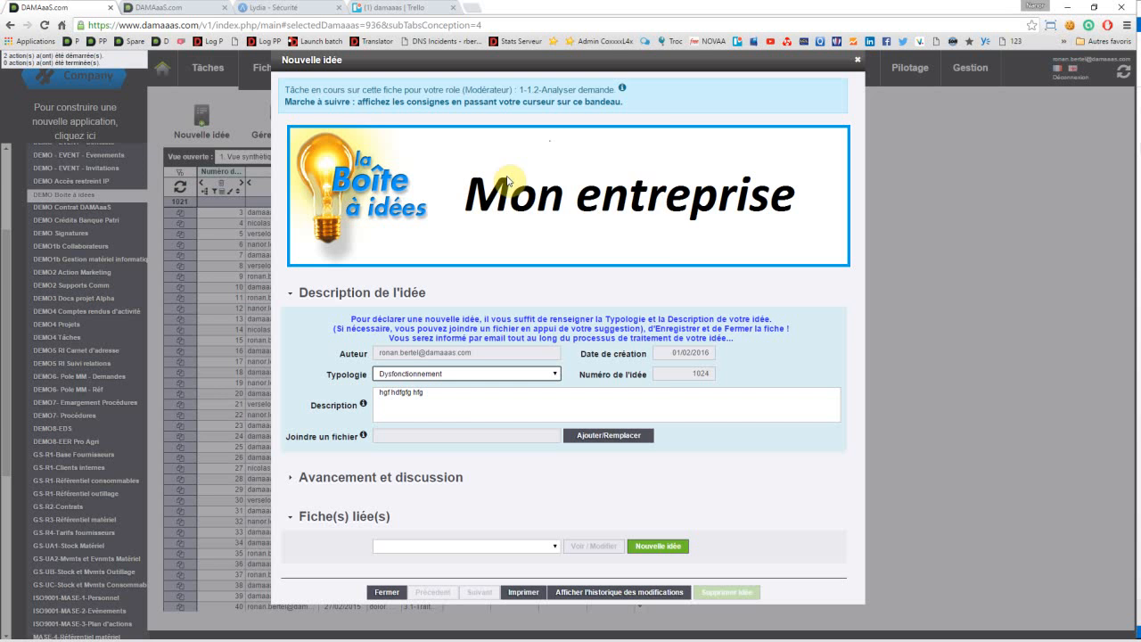
Step: Expand "Avancement et discussion" in the saved idea, examine the available "Suivi demande" steps, and close the record
{"action": "mouse_move", "coordinate": [450, 91]}
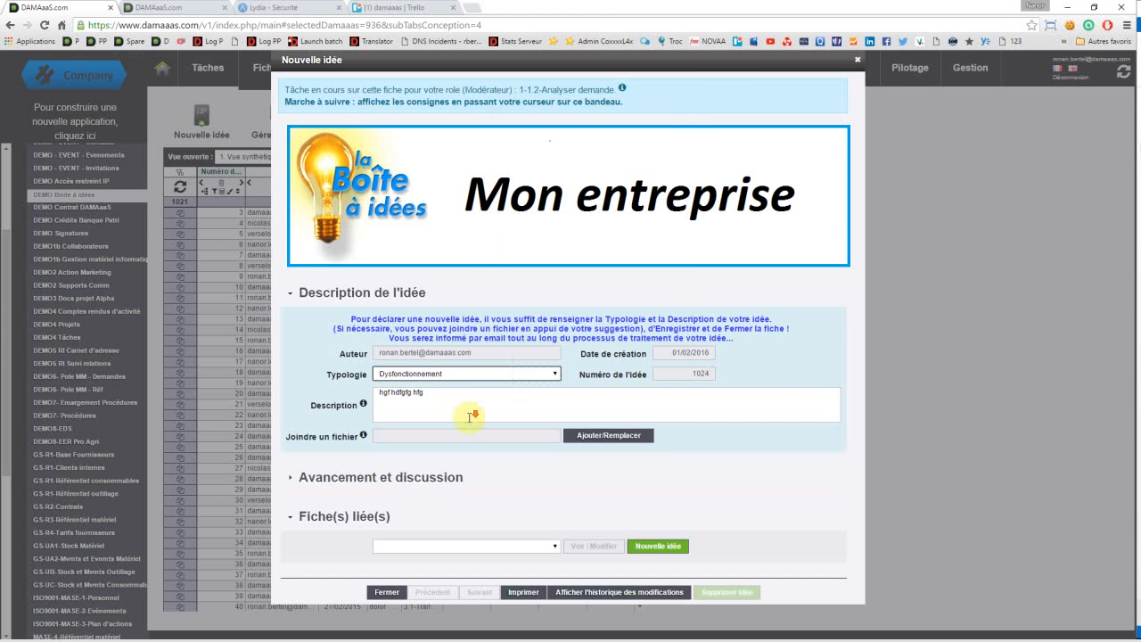
{"action": "left_click", "coordinate": [428, 488]}
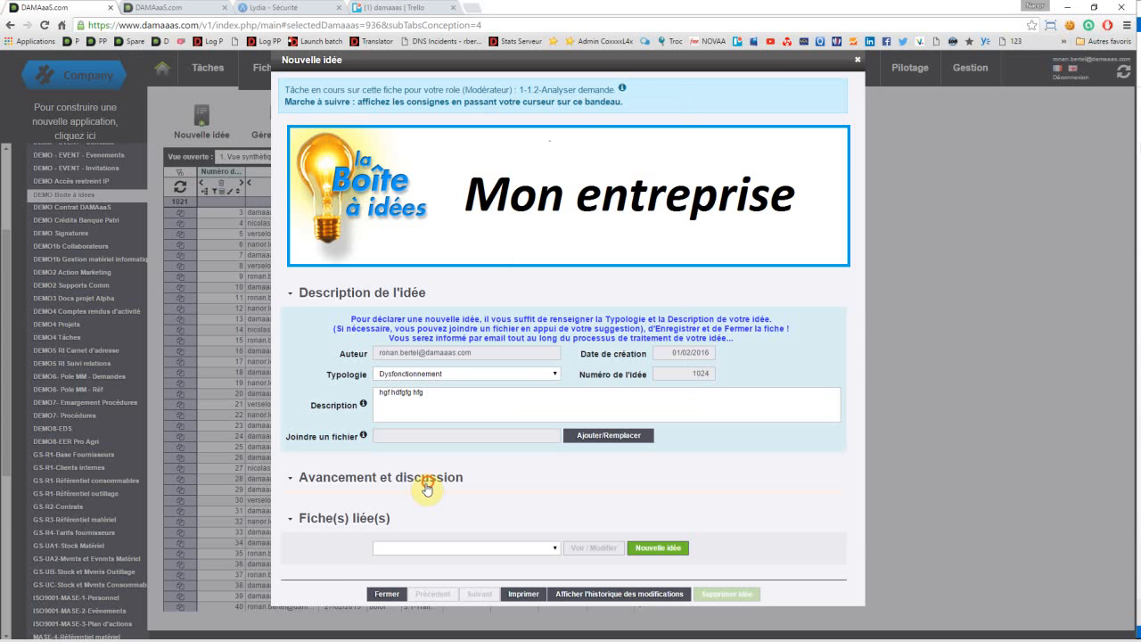
{"action": "left_click", "coordinate": [421, 436]}
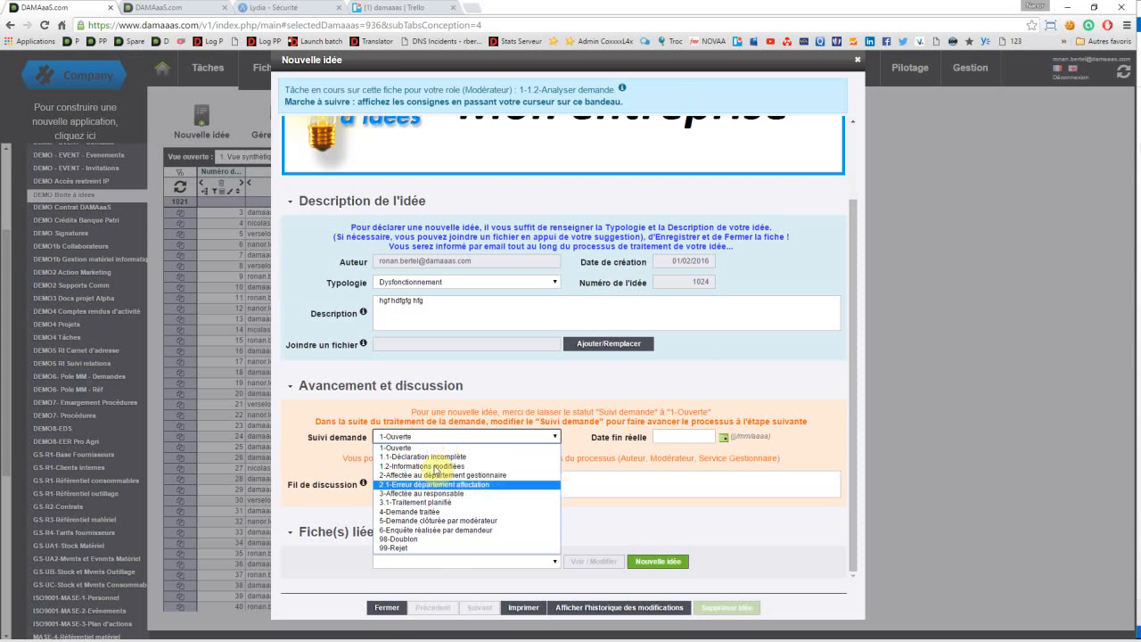
{"action": "left_click", "coordinate": [395, 608]}
{"action": "left_click", "coordinate": [387, 608]}
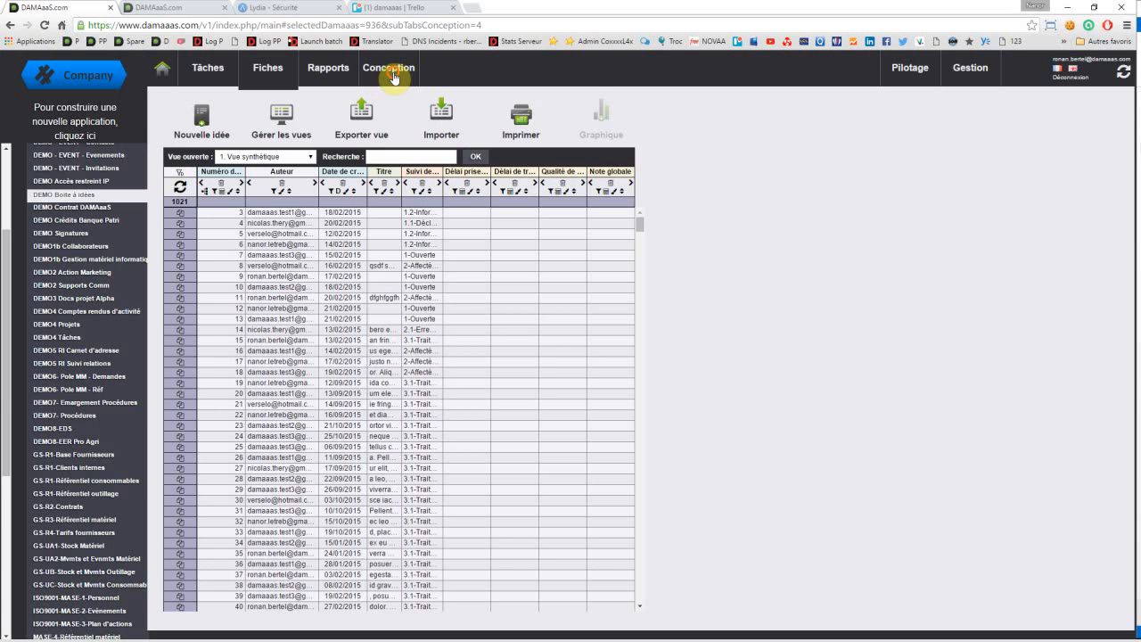
Step: Open the application's access rights and remove the signed-in account from the Modérateur role
{"action": "left_click", "coordinate": [392, 71]}
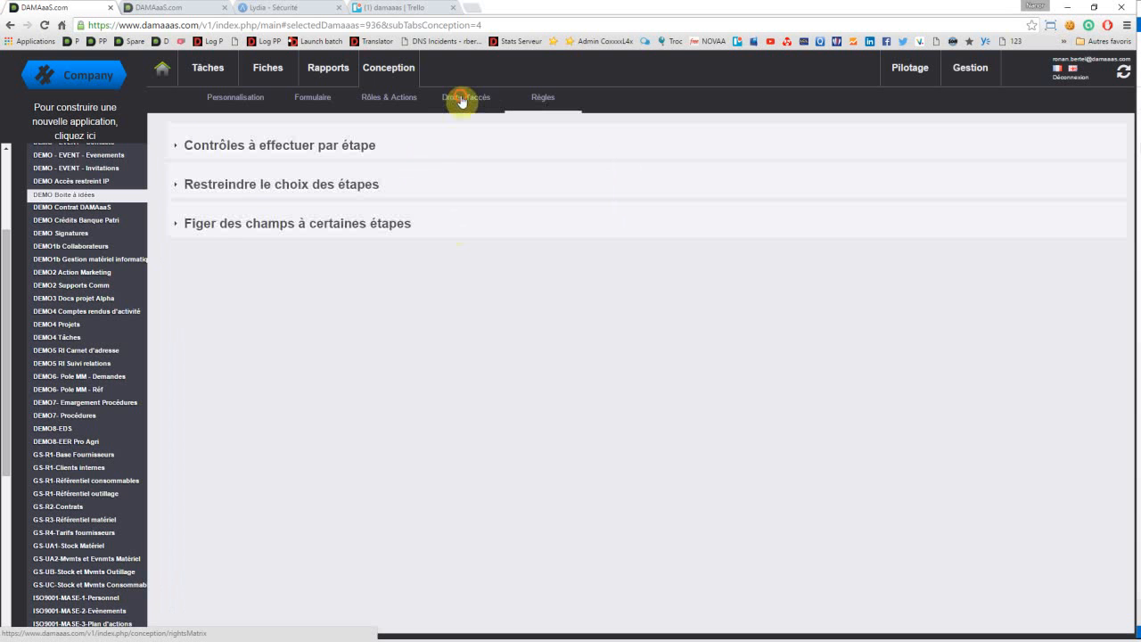
{"action": "left_click", "coordinate": [461, 100]}
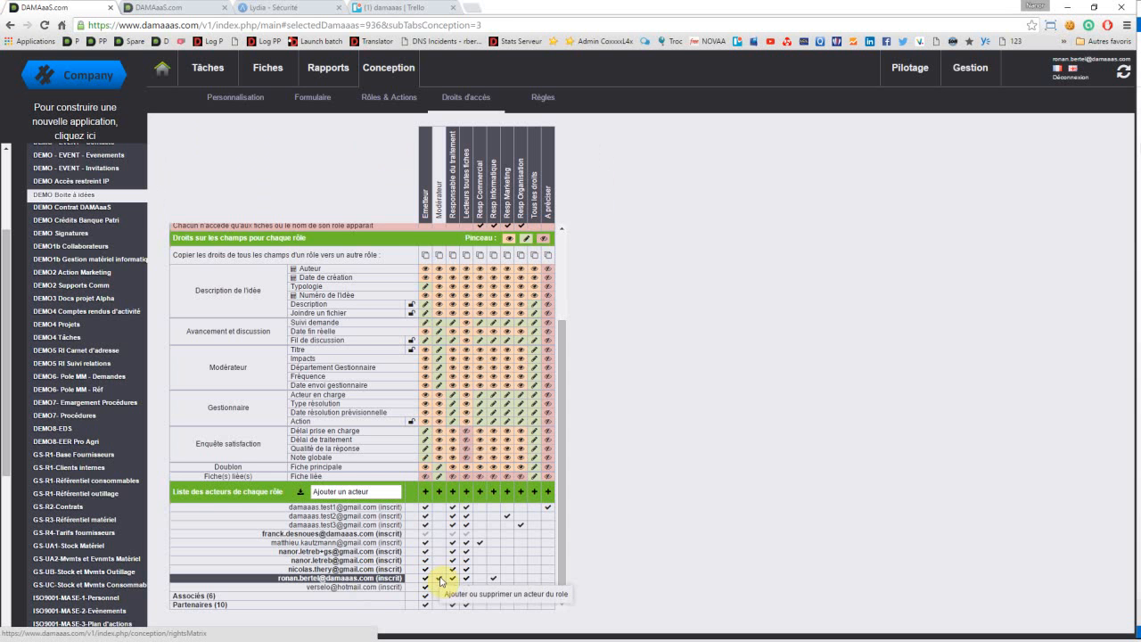
{"action": "left_click", "coordinate": [439, 579]}
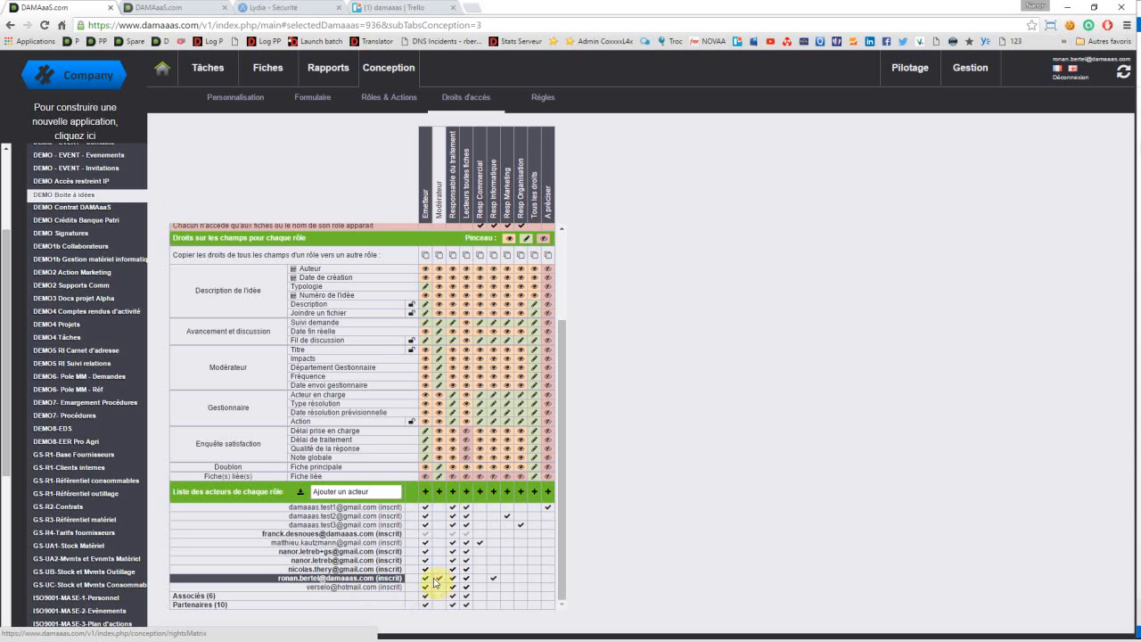
{"action": "left_click", "coordinate": [437, 579]}
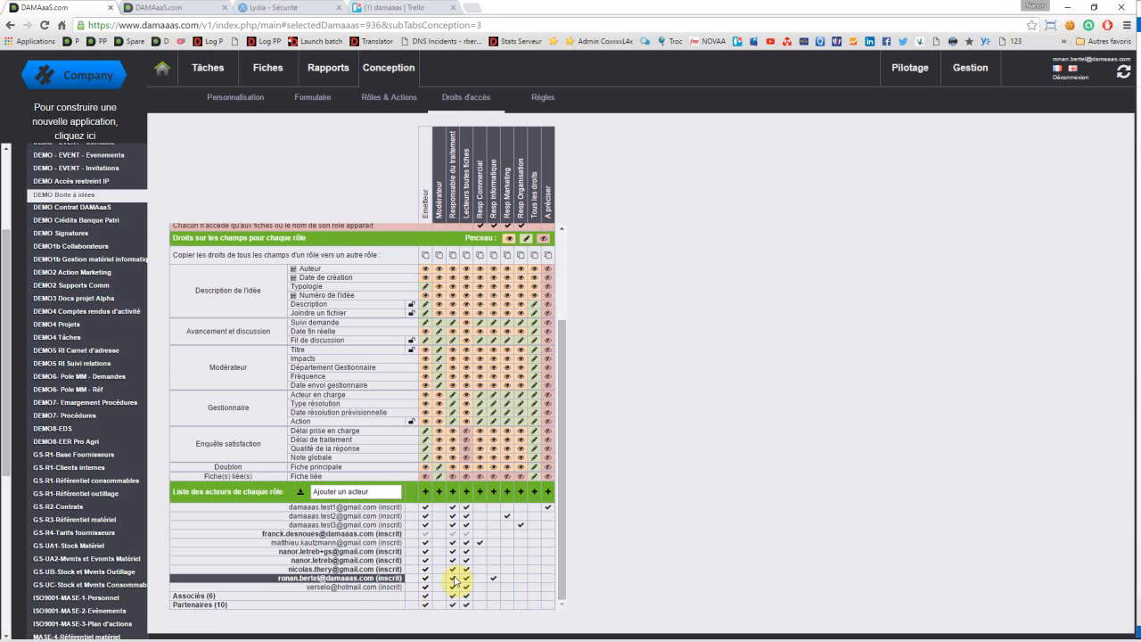
{"action": "mouse_move", "coordinate": [464, 582]}
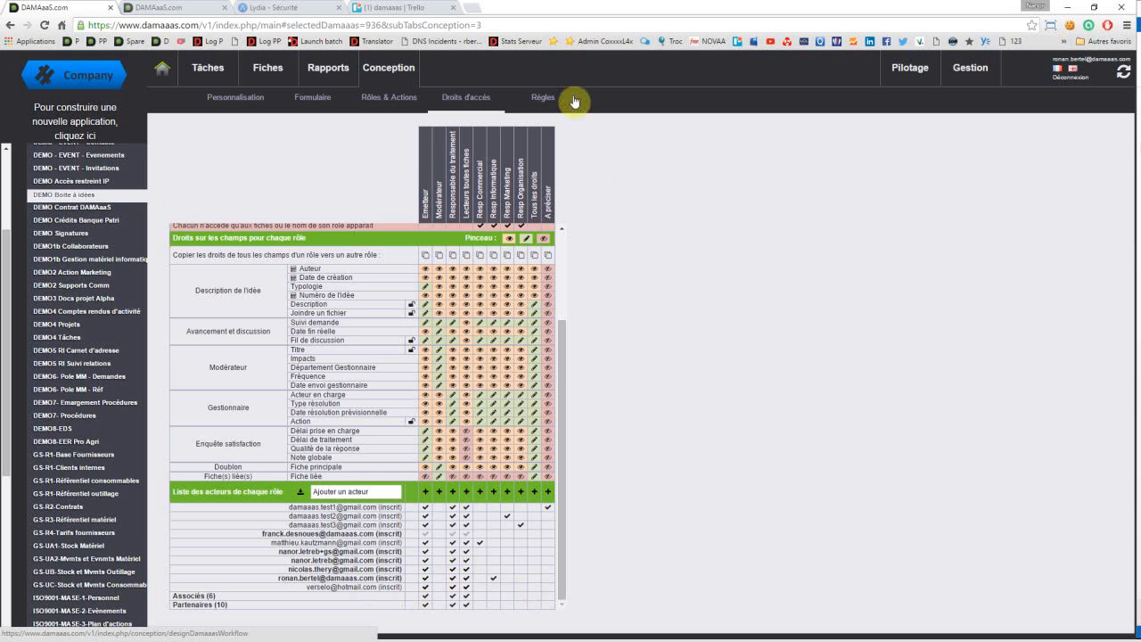
Step: Return to the application's rules and examine the "Suivi demande" role permissions under "Restreindre le choix des étapes"
{"action": "left_click", "coordinate": [545, 98]}
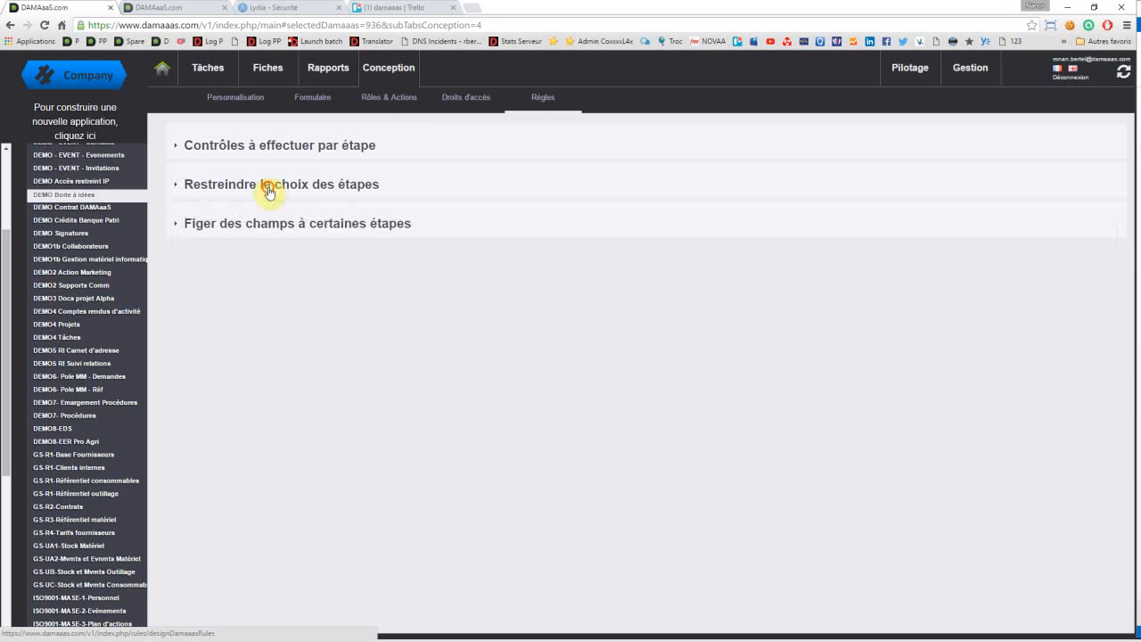
{"action": "left_click", "coordinate": [269, 190]}
{"action": "left_click", "coordinate": [207, 429]}
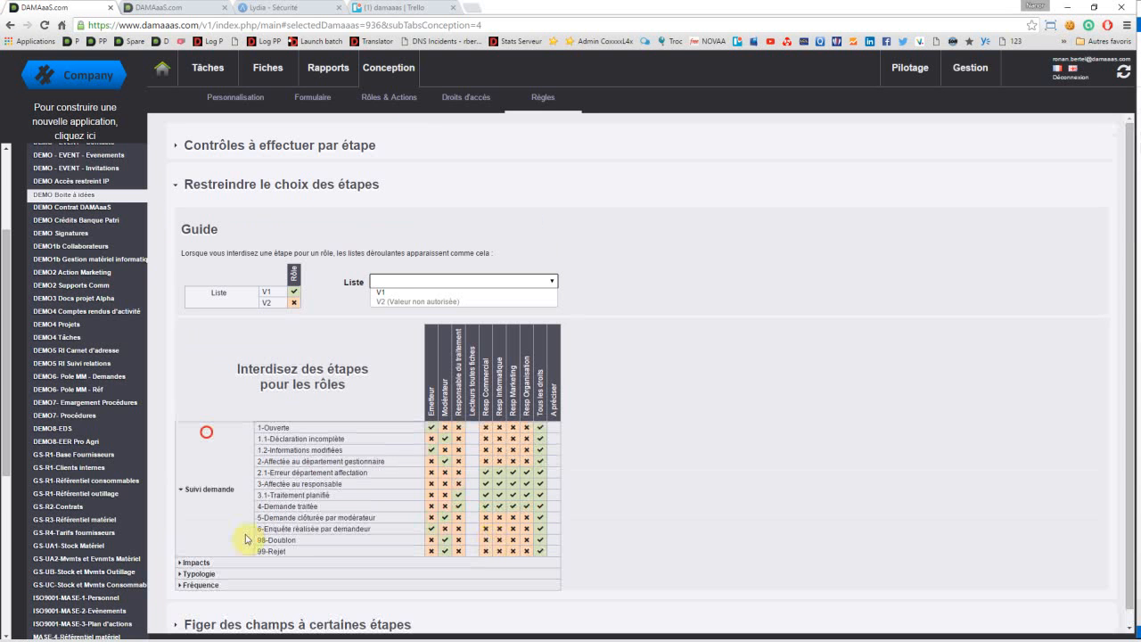
{"action": "scroll", "coordinate": [254, 537], "scroll_direction": "down", "scroll_amount": 1}
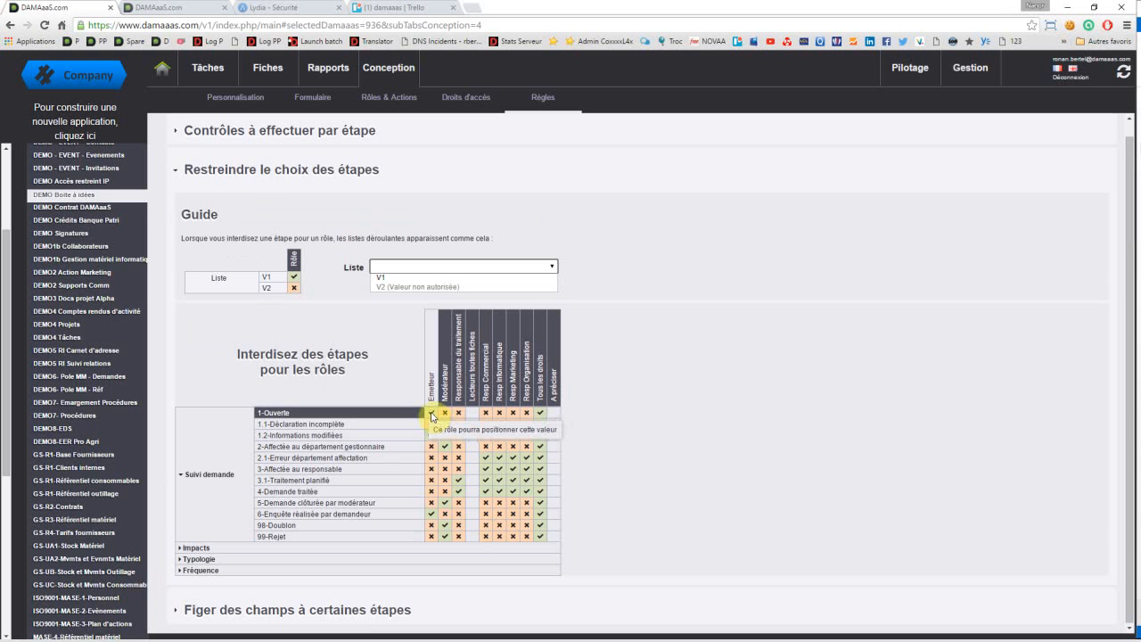
{"action": "left_click", "coordinate": [445, 458]}
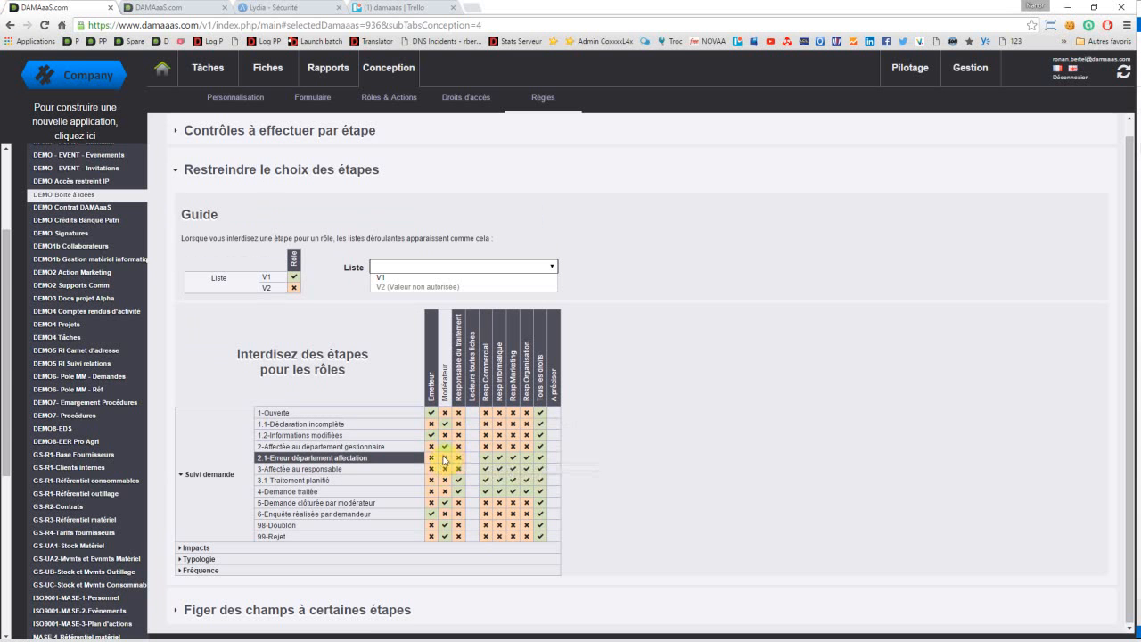
{"action": "left_click", "coordinate": [488, 463]}
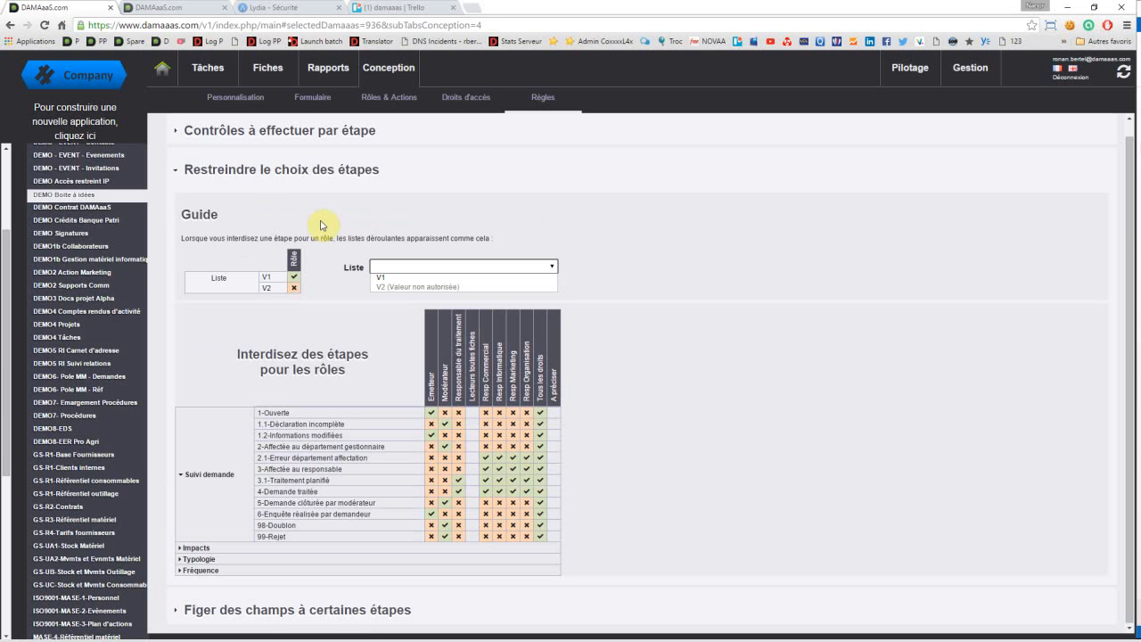
Step: Create a new idea record with the Typologie "Dysfonctionnement" and the description "bvc gfsrgsdgf ds", and save it
{"action": "left_click", "coordinate": [265, 78]}
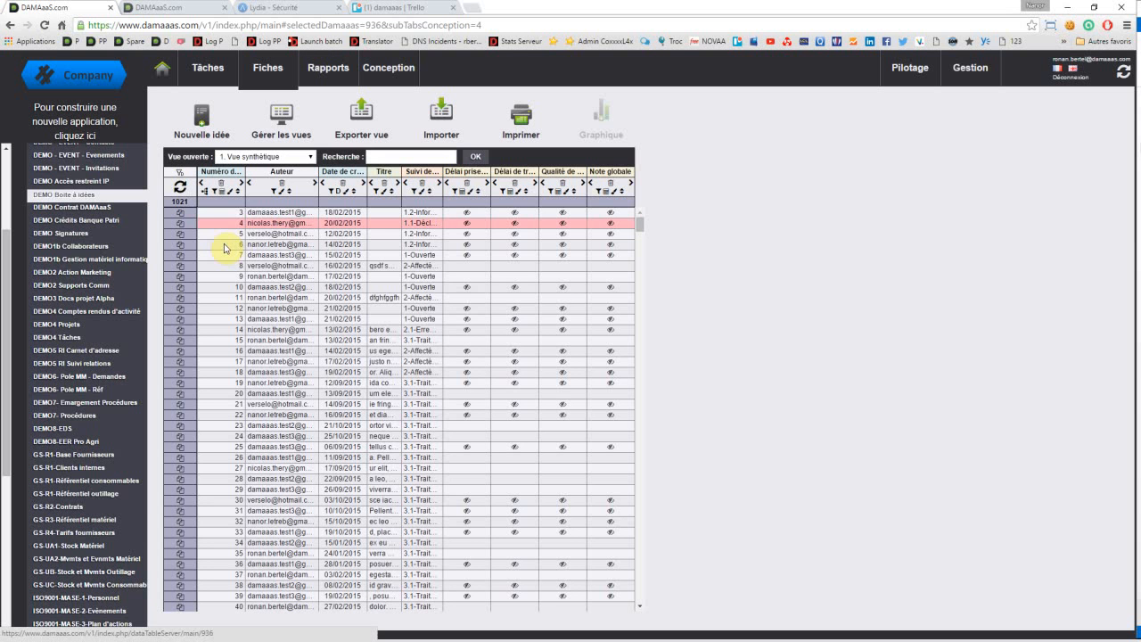
{"action": "left_click", "coordinate": [227, 245]}
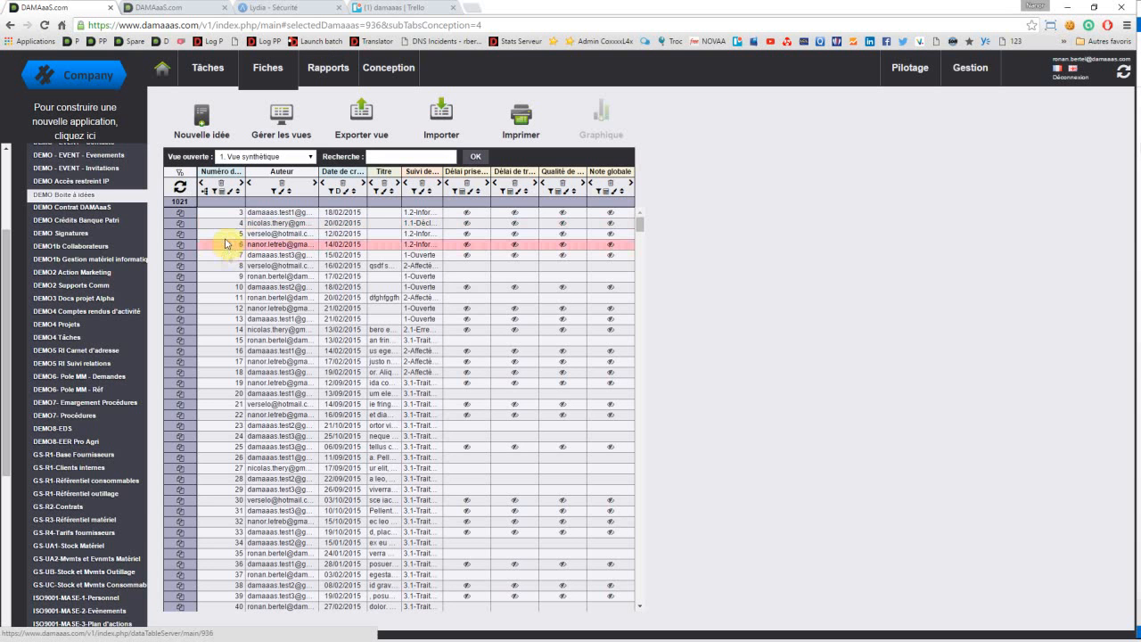
{"action": "left_click", "coordinate": [202, 114]}
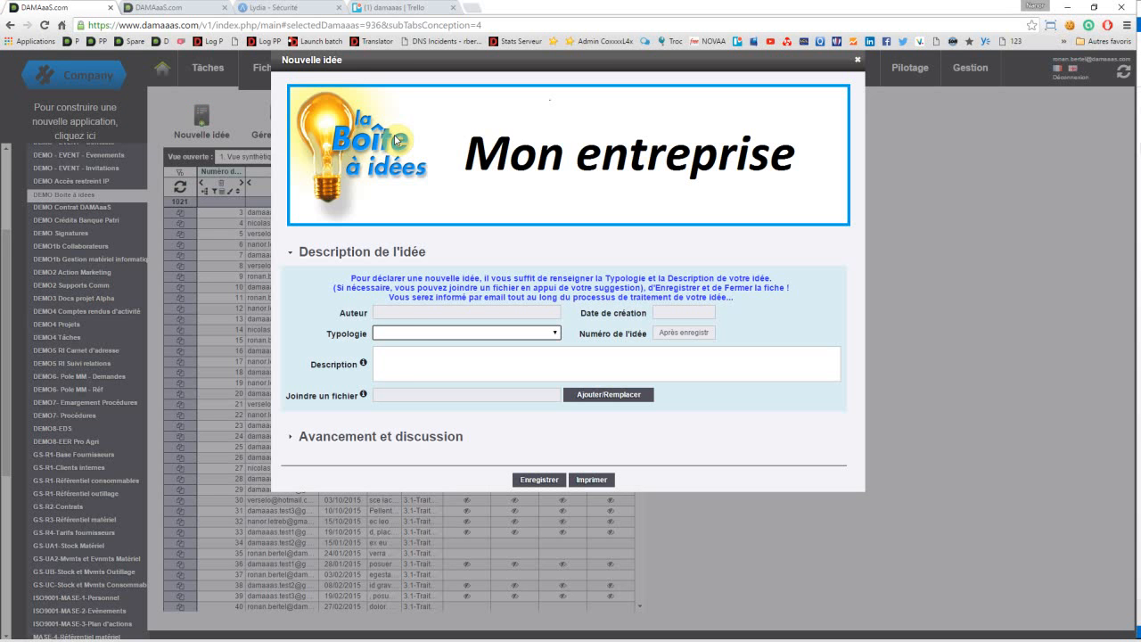
{"action": "left_click", "coordinate": [414, 334]}
{"action": "left_click", "coordinate": [420, 355]}
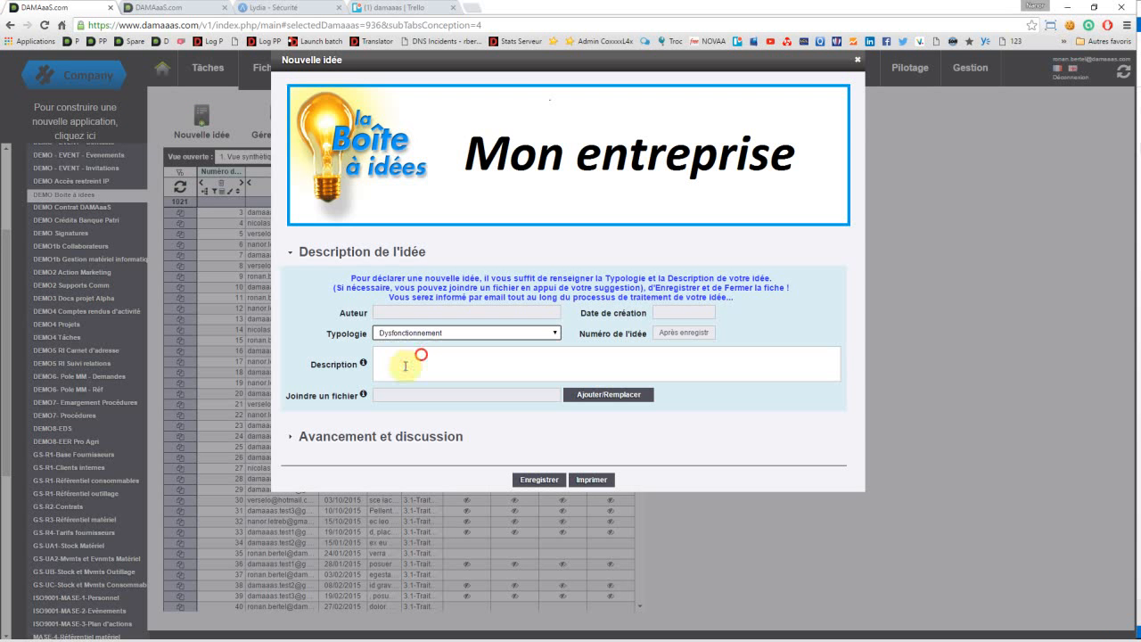
{"action": "left_click", "coordinate": [405, 366]}
{"action": "type", "text": "bvc gfsrgsdgf ds"}
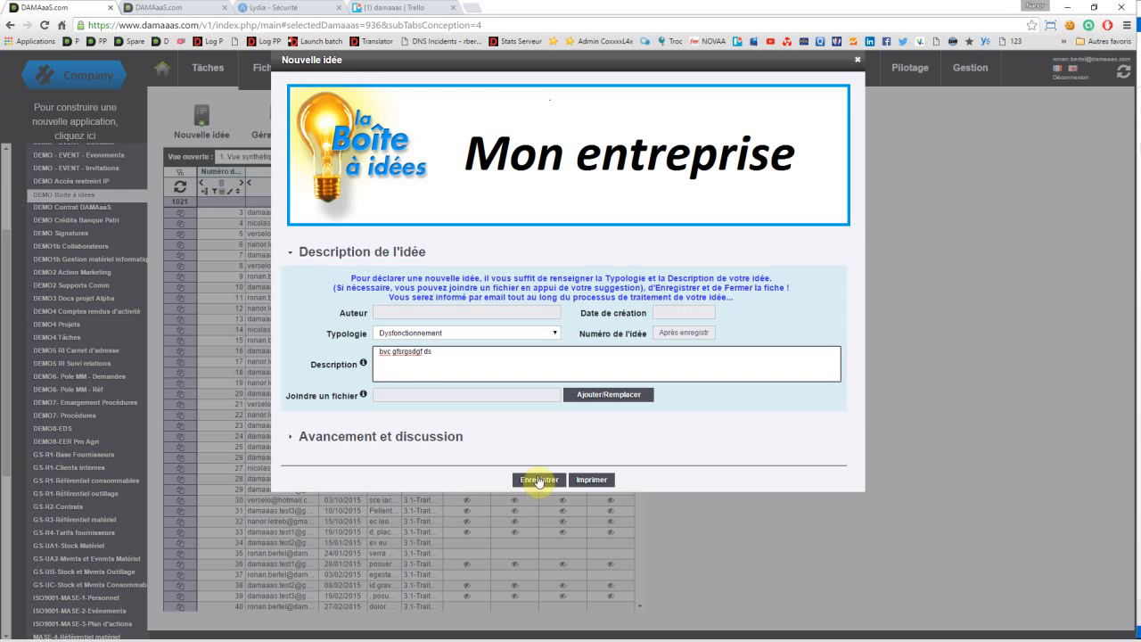
{"action": "left_click", "coordinate": [538, 481]}
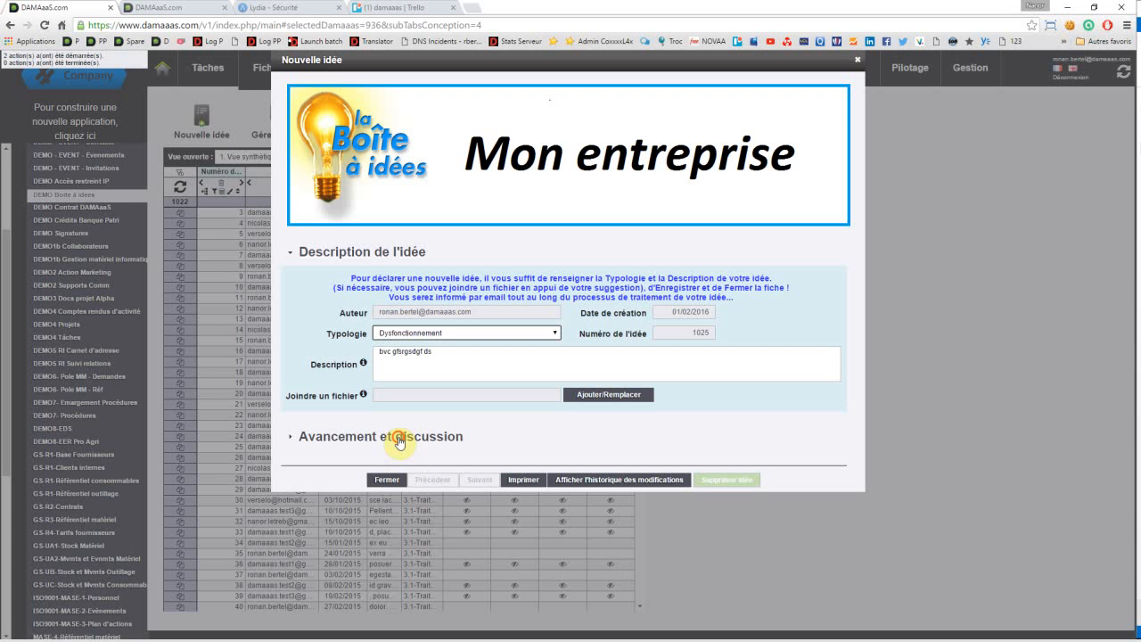
Step: Expand "Avancement et discussion" in the newly saved idea and examine which "Suivi demande" steps are authorised
{"action": "left_click", "coordinate": [399, 440]}
{"action": "left_click", "coordinate": [399, 488]}
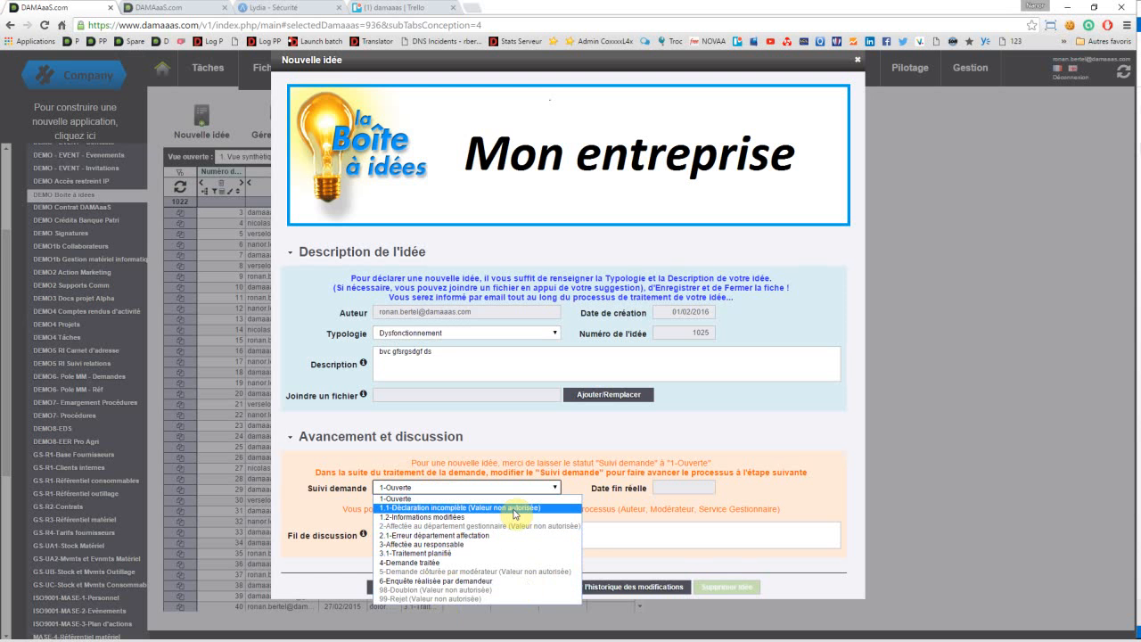
{"action": "left_click", "coordinate": [340, 142]}
Step: Under "Figer des champs à certaines étapes", start a rule named "Démo" for the "Suivi demande" step "4-Demande traitée"
{"action": "left_click", "coordinate": [369, 79]}
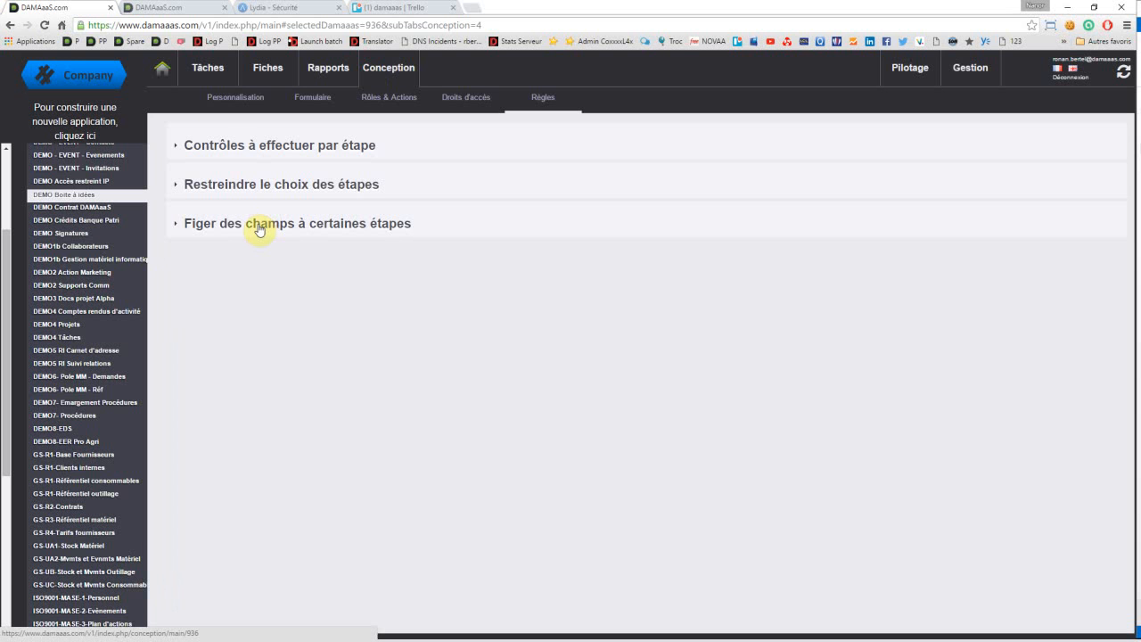
{"action": "left_click", "coordinate": [259, 229]}
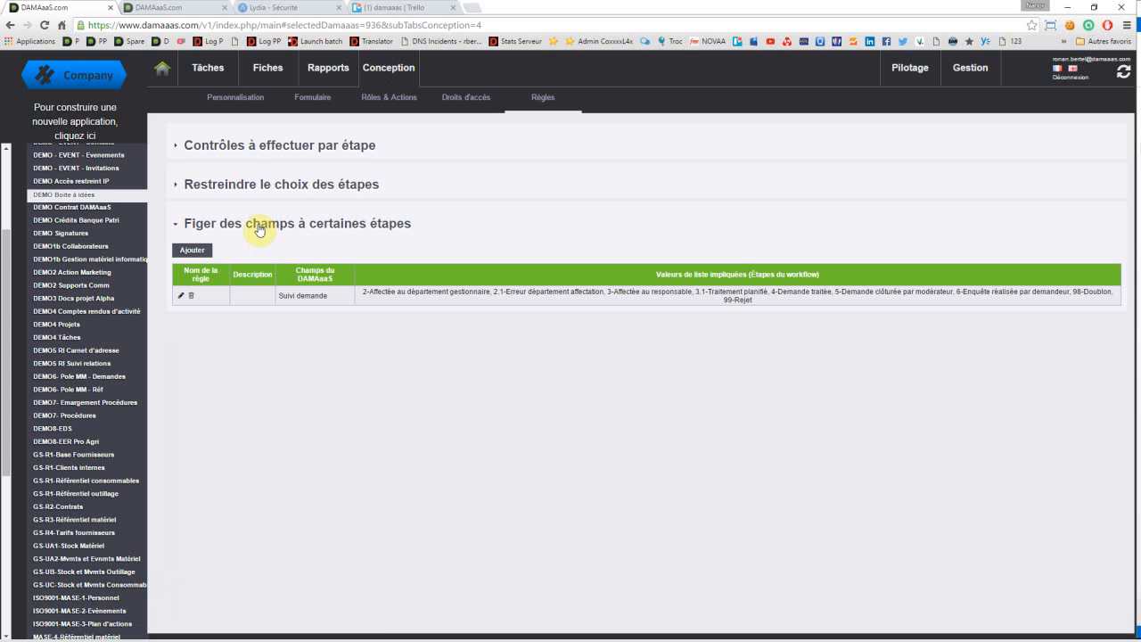
{"action": "left_click", "coordinate": [183, 251]}
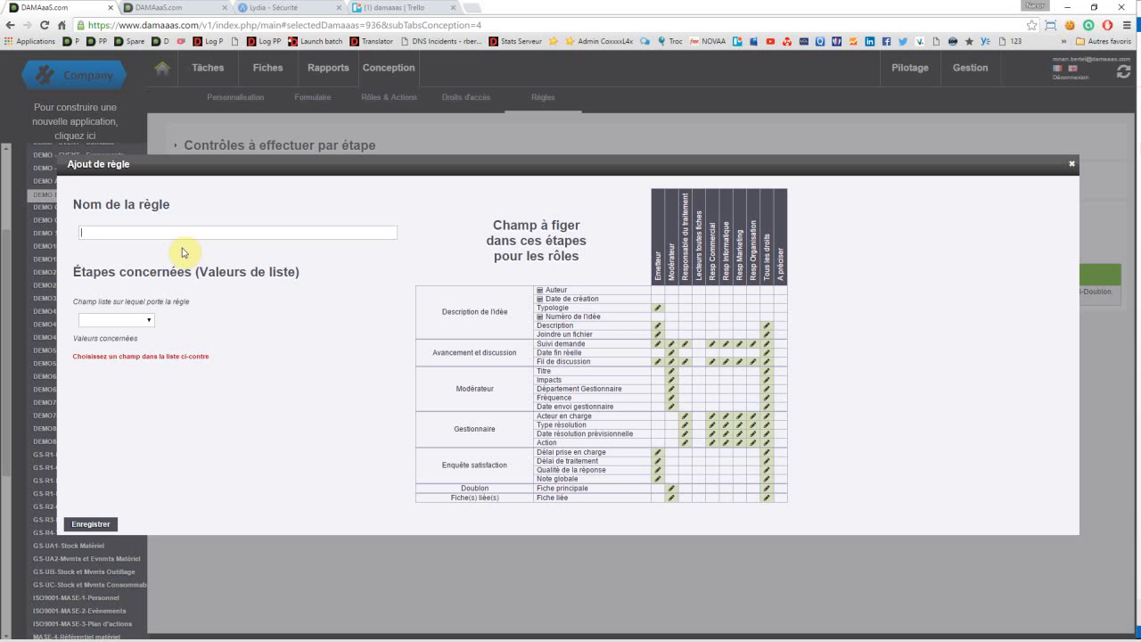
{"action": "left_click", "coordinate": [146, 322]}
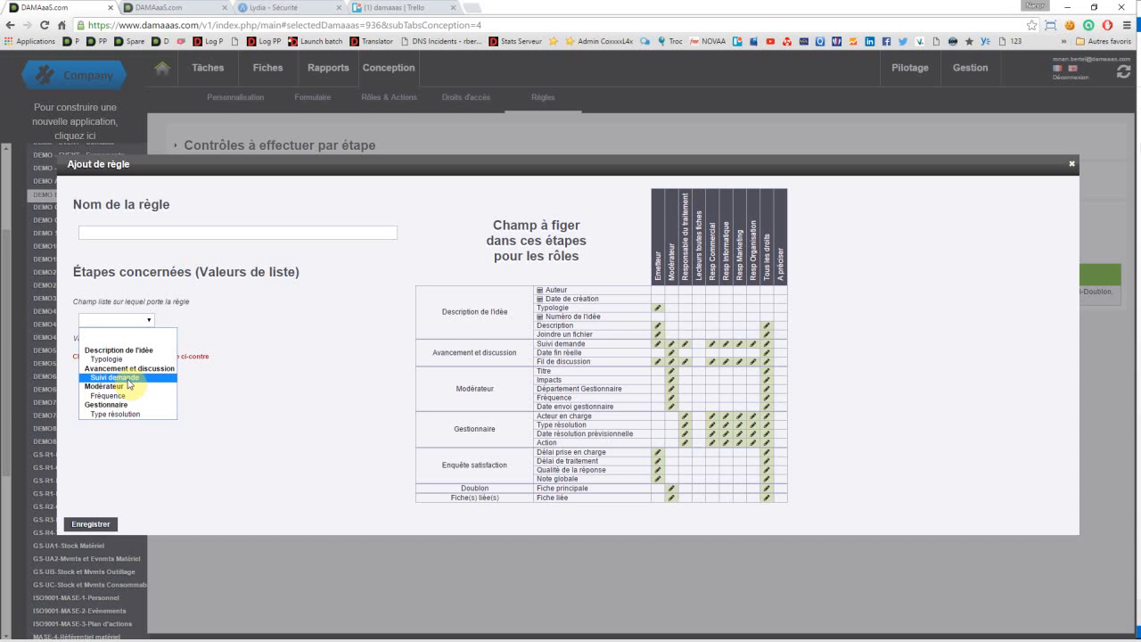
{"action": "left_click", "coordinate": [129, 380]}
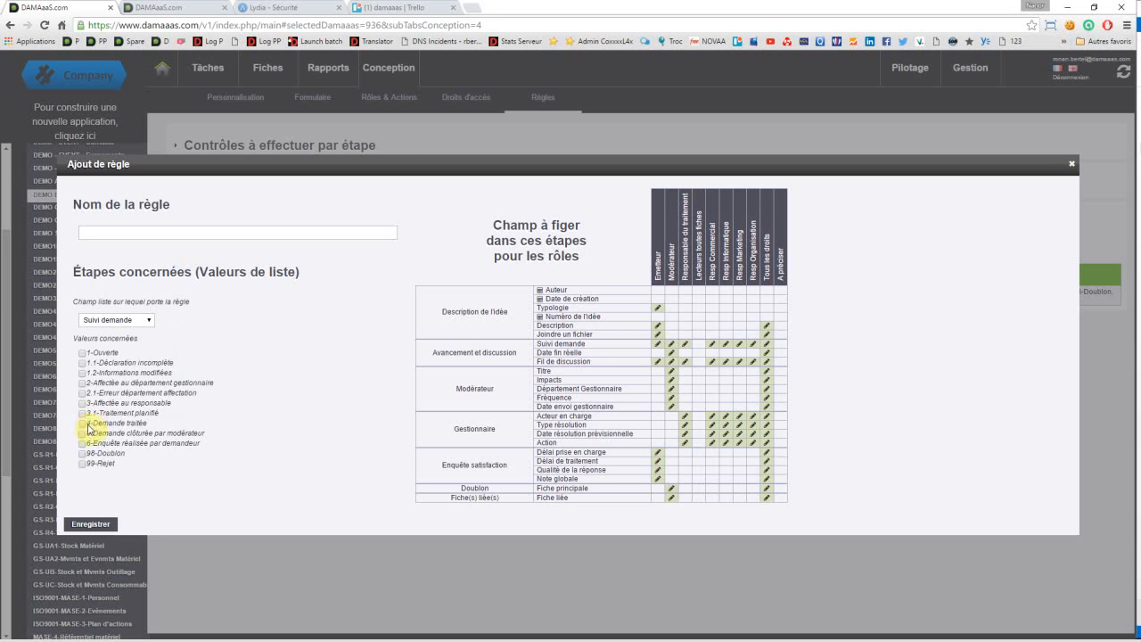
{"action": "left_click", "coordinate": [81, 424]}
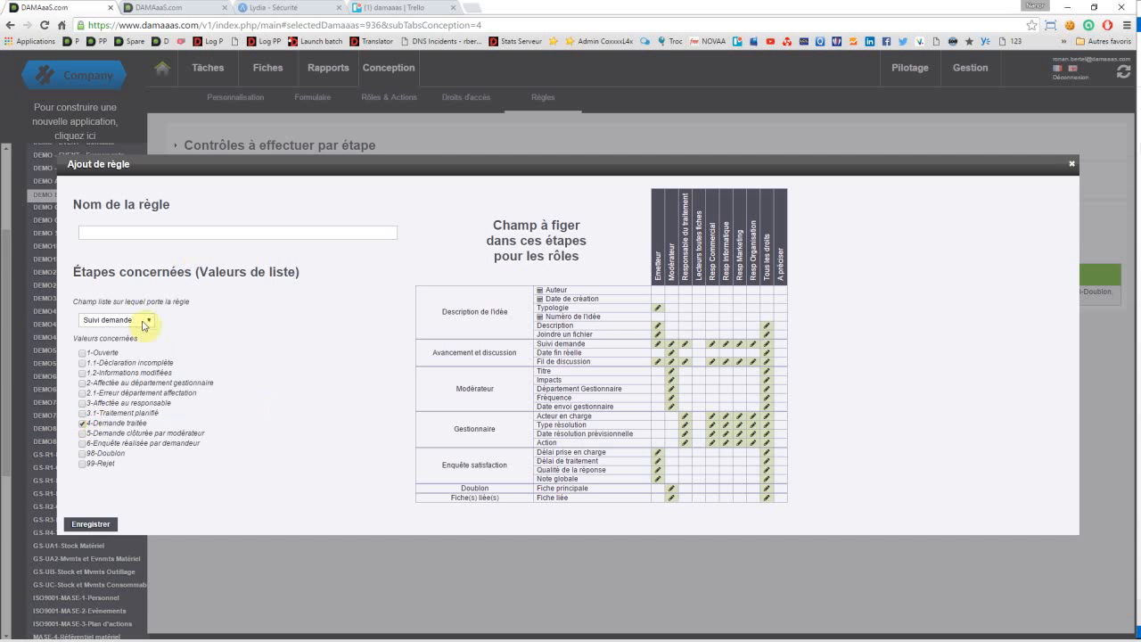
{"action": "left_click", "coordinate": [116, 231]}
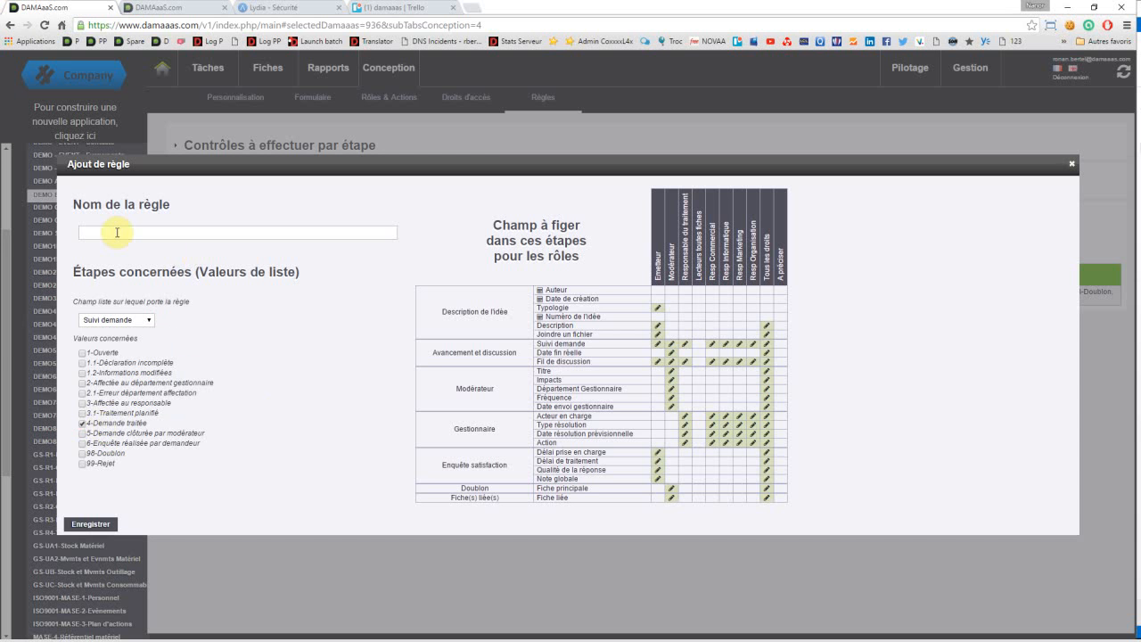
{"action": "type", "text": "Démo"}
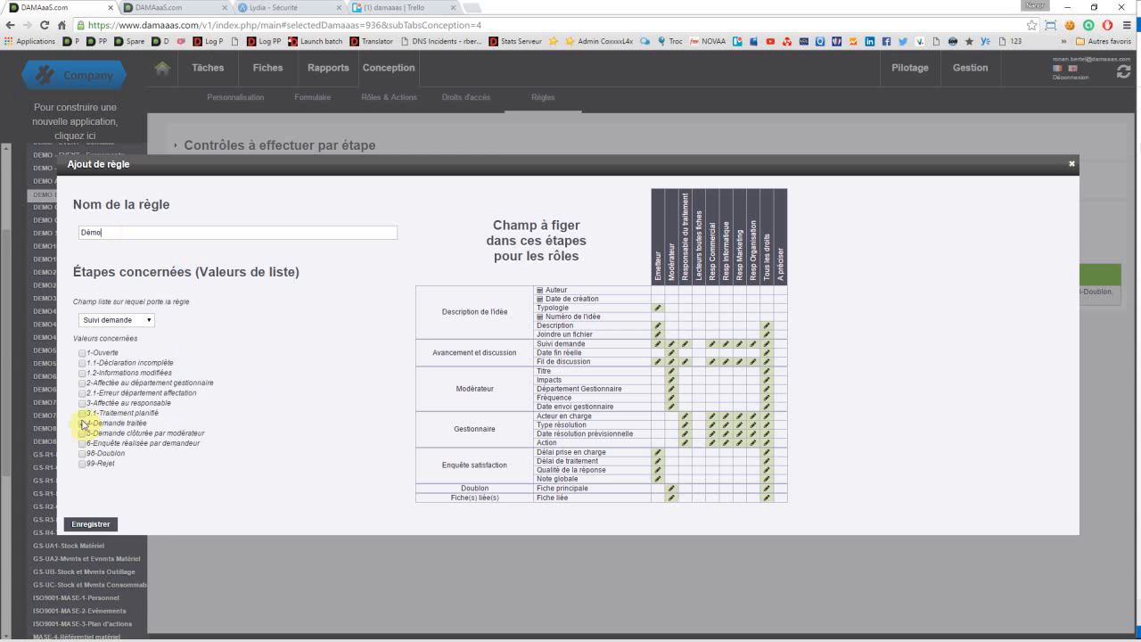
{"action": "left_click", "coordinate": [83, 424]}
Step: Freeze Typologie, Description and Joindre un fichier for the Emetteur role, leaving Suivi demande editable
{"action": "left_click", "coordinate": [656, 309]}
{"action": "left_click", "coordinate": [657, 328]}
{"action": "left_click", "coordinate": [656, 335]}
{"action": "left_click", "coordinate": [658, 343]}
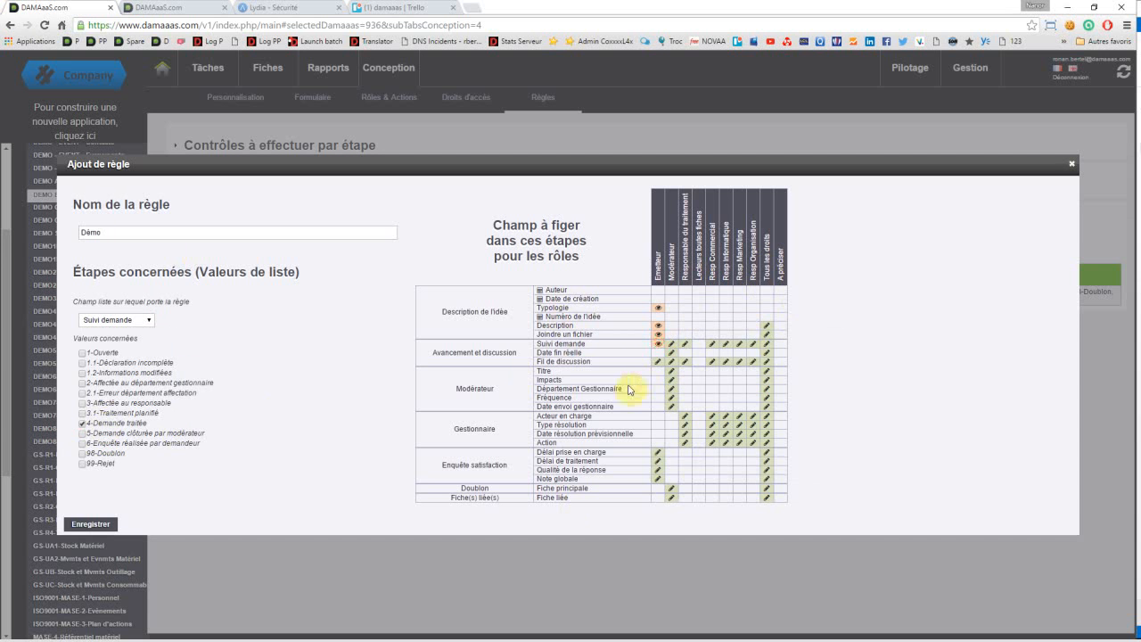
{"action": "left_click", "coordinate": [658, 344]}
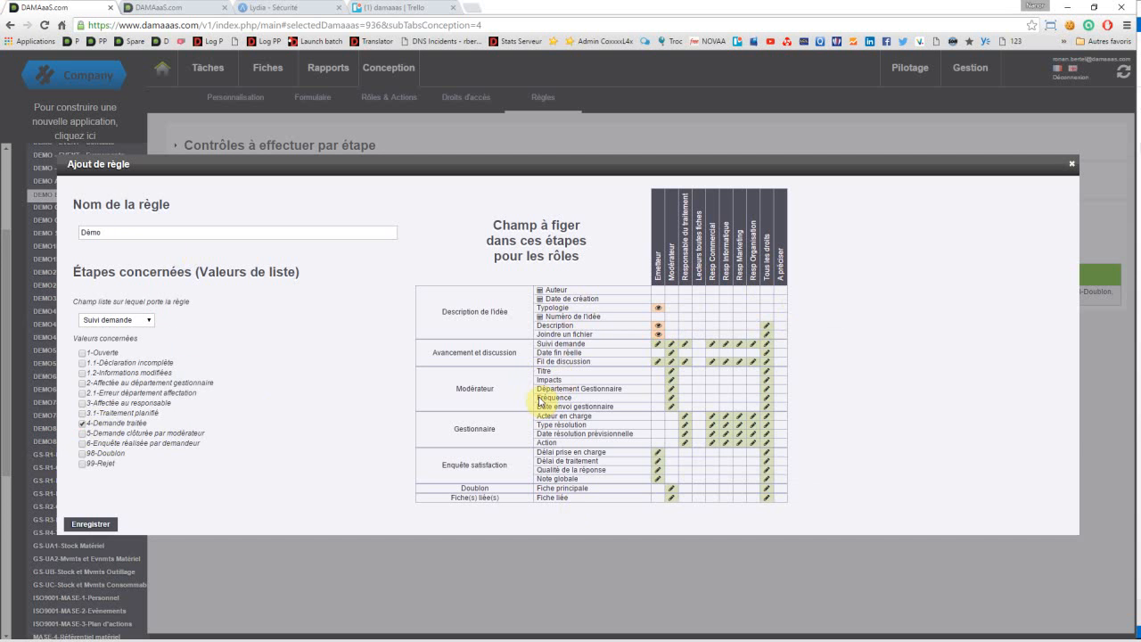
{"action": "left_click", "coordinate": [82, 423]}
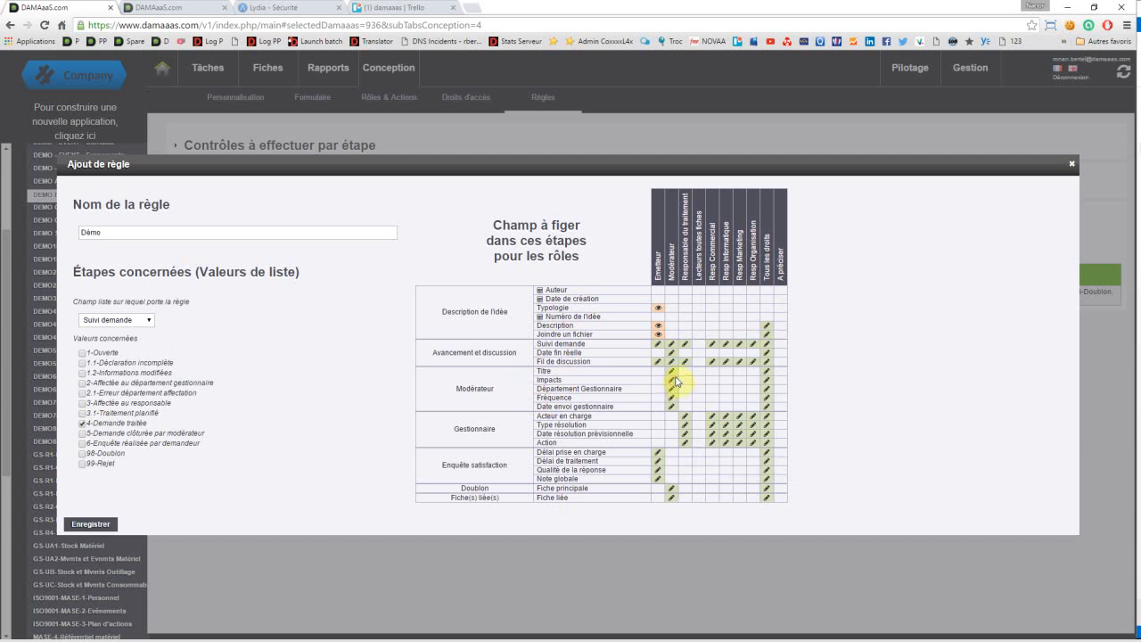
Step: Freeze Titre, Impacts, Département Gestionnaire, Fréquence and Date envoi gestionnaire for the Modérateur role
{"action": "left_click", "coordinate": [673, 381]}
{"action": "left_click", "coordinate": [673, 390]}
{"action": "left_click", "coordinate": [672, 397]}
{"action": "left_click", "coordinate": [670, 408]}
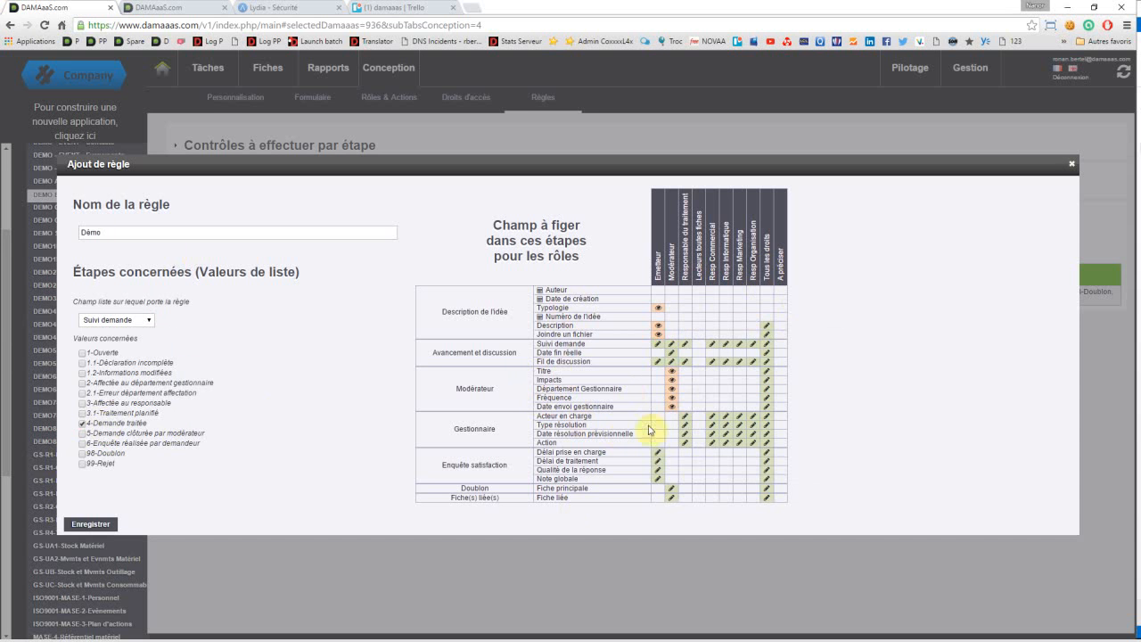
Step: Freeze all four Gestionnaire fields, from Acteur en charge to Action, for the Responsable du traitement role
{"action": "left_click", "coordinate": [683, 418]}
{"action": "left_click", "coordinate": [686, 436]}
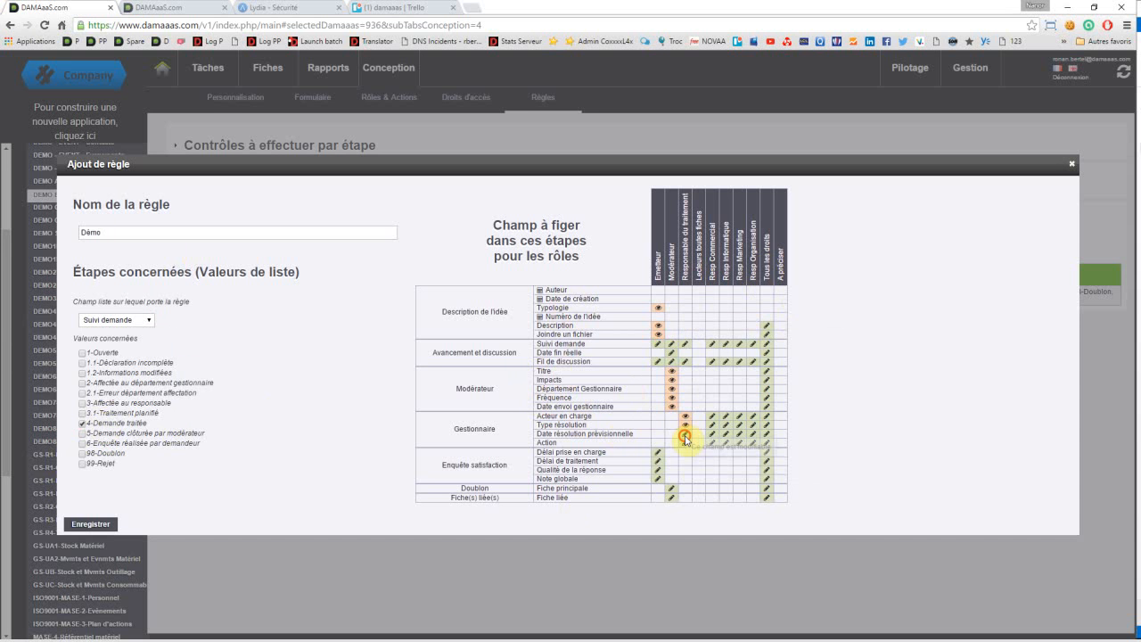
{"action": "left_click", "coordinate": [686, 443]}
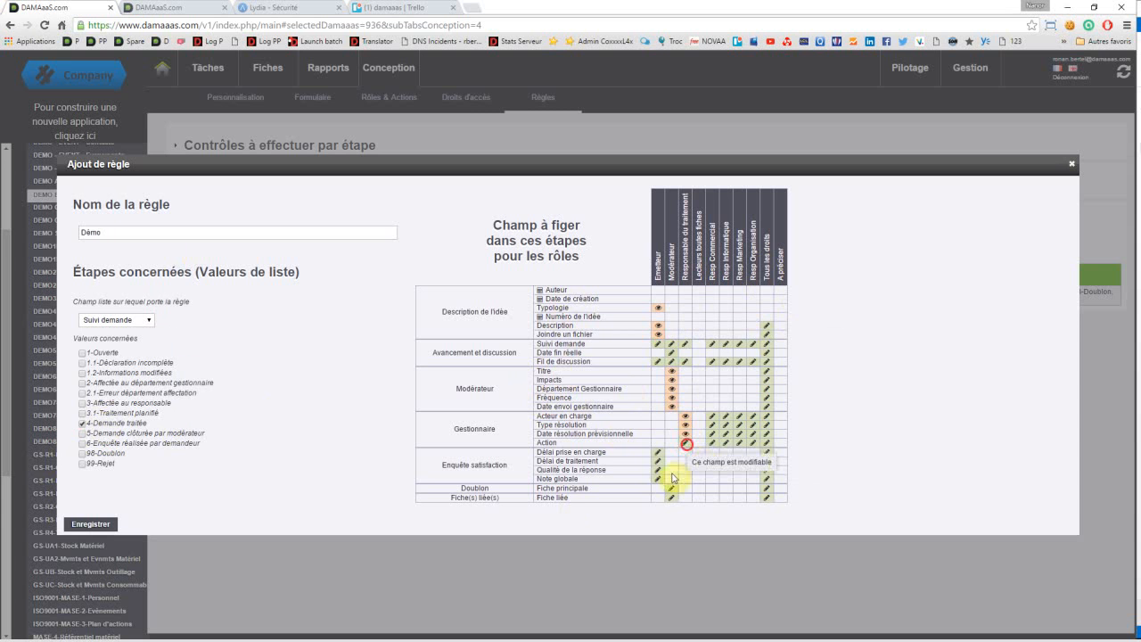
Step: Freeze the four Gestionnaire fields for the Resp Commercial, Resp Informatique, Resp Marketing and Resp Organisation roles
{"action": "left_click", "coordinate": [751, 416]}
{"action": "left_click", "coordinate": [749, 433]}
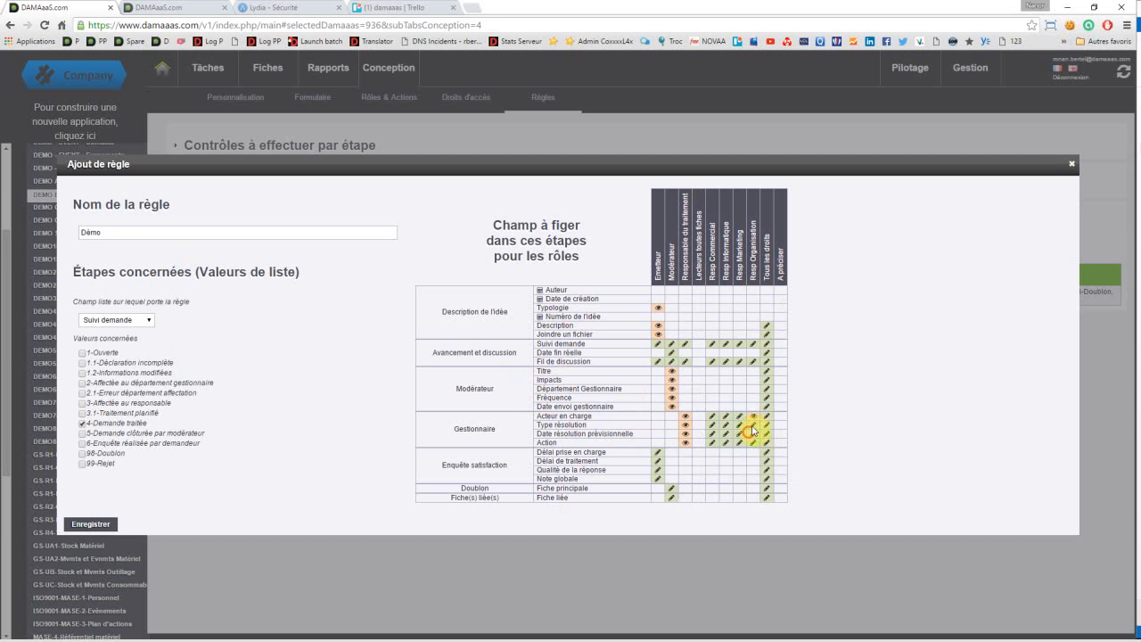
{"action": "left_click", "coordinate": [740, 416]}
{"action": "left_click", "coordinate": [726, 416]}
{"action": "left_click", "coordinate": [711, 416]}
{"action": "left_click", "coordinate": [712, 426]}
{"action": "left_click", "coordinate": [713, 434]}
{"action": "left_click", "coordinate": [740, 434]}
{"action": "left_click", "coordinate": [754, 443]}
{"action": "left_click", "coordinate": [710, 443]}
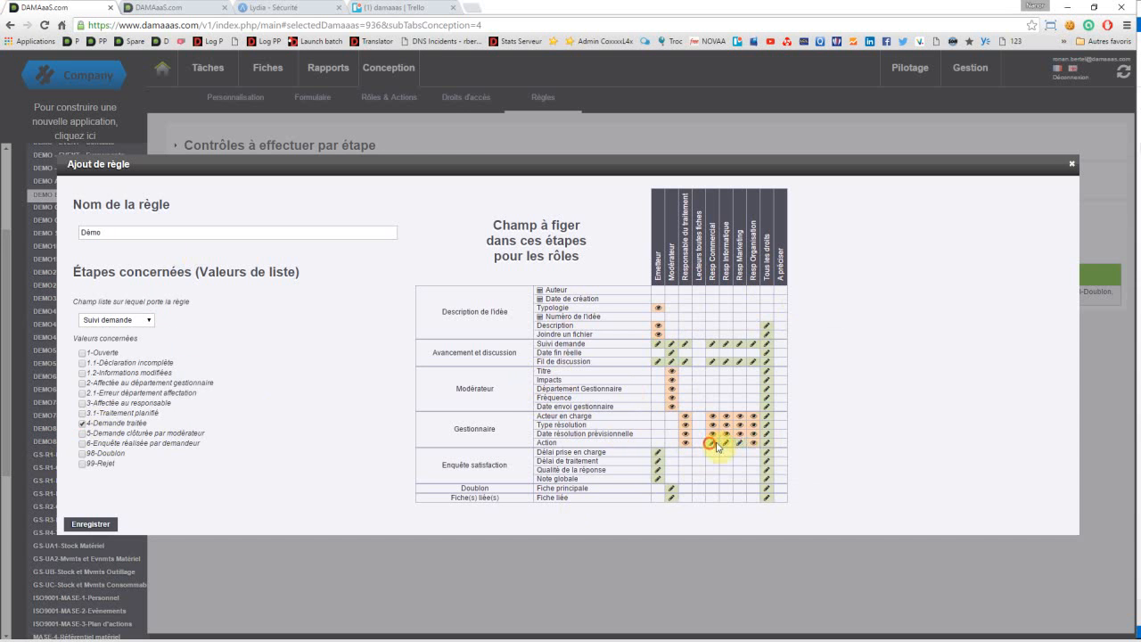
{"action": "left_click", "coordinate": [724, 442]}
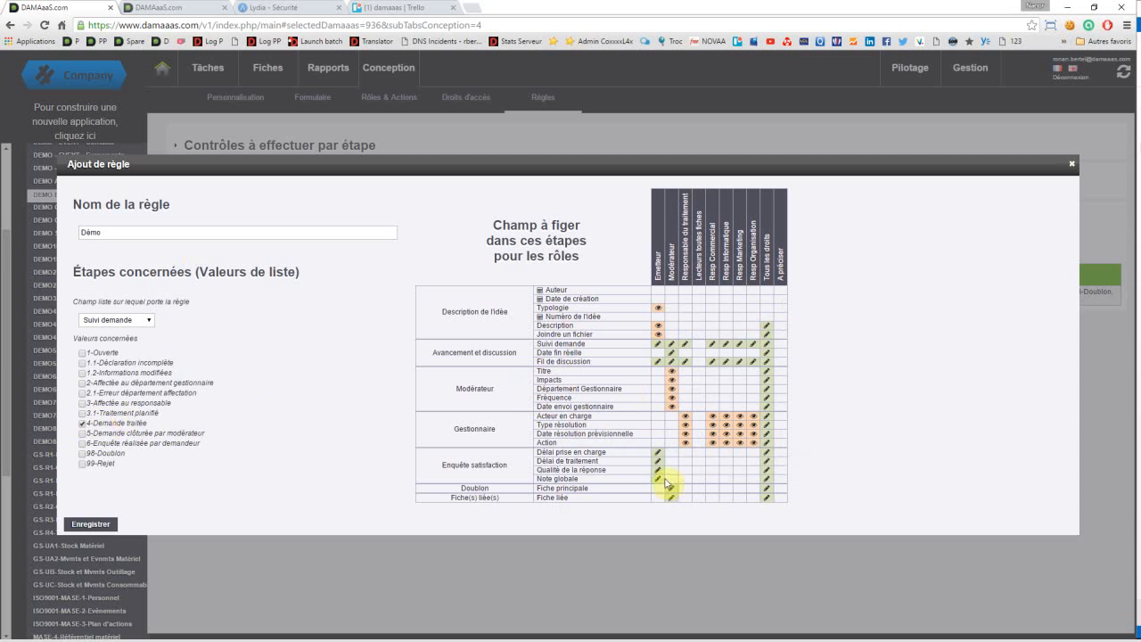
Step: Add the steps "5-Demande clôturée par modérateur" and "6-Enquête réalisée par demandeur" to the "Démo" rule and save it
{"action": "left_click", "coordinate": [82, 433]}
{"action": "left_click", "coordinate": [81, 443]}
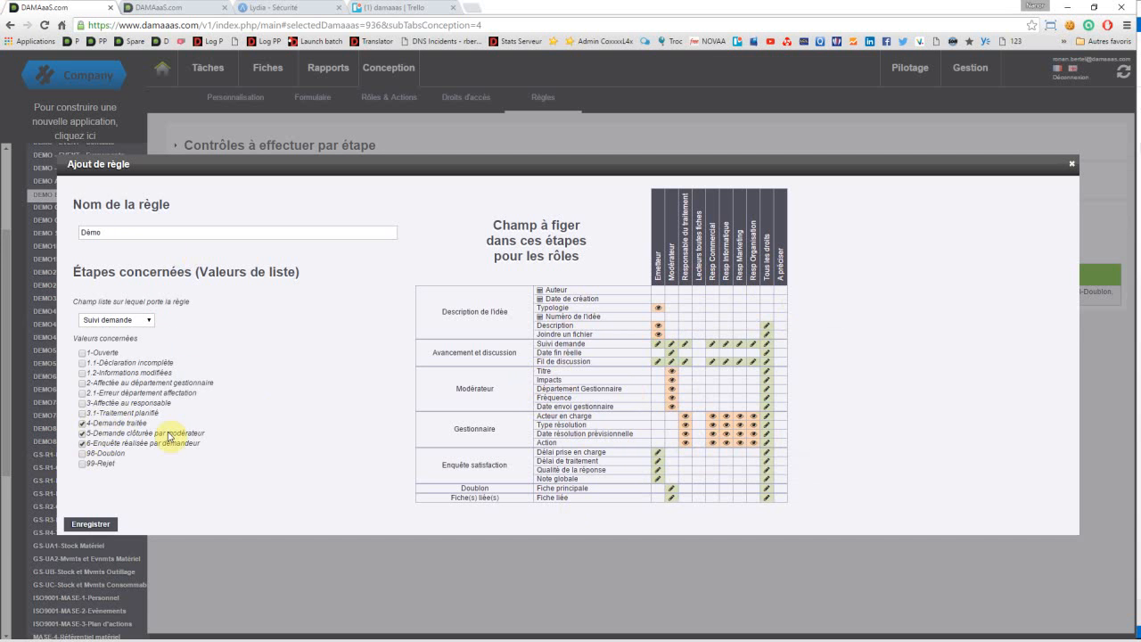
{"action": "left_click", "coordinate": [655, 464]}
{"action": "left_click", "coordinate": [656, 479]}
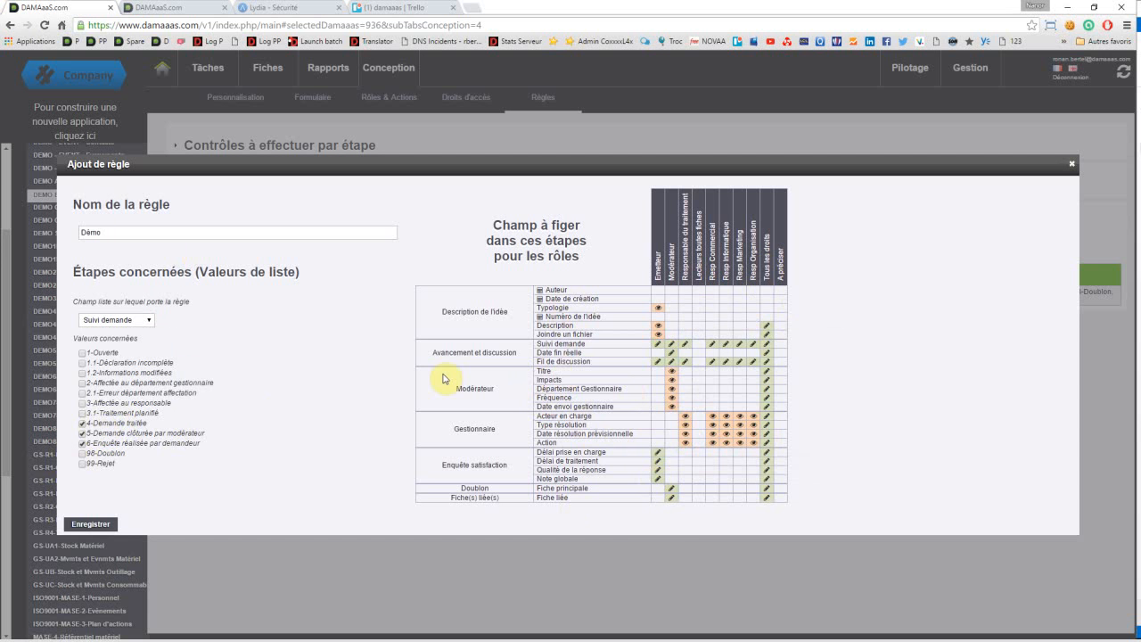
{"action": "left_click", "coordinate": [89, 524]}
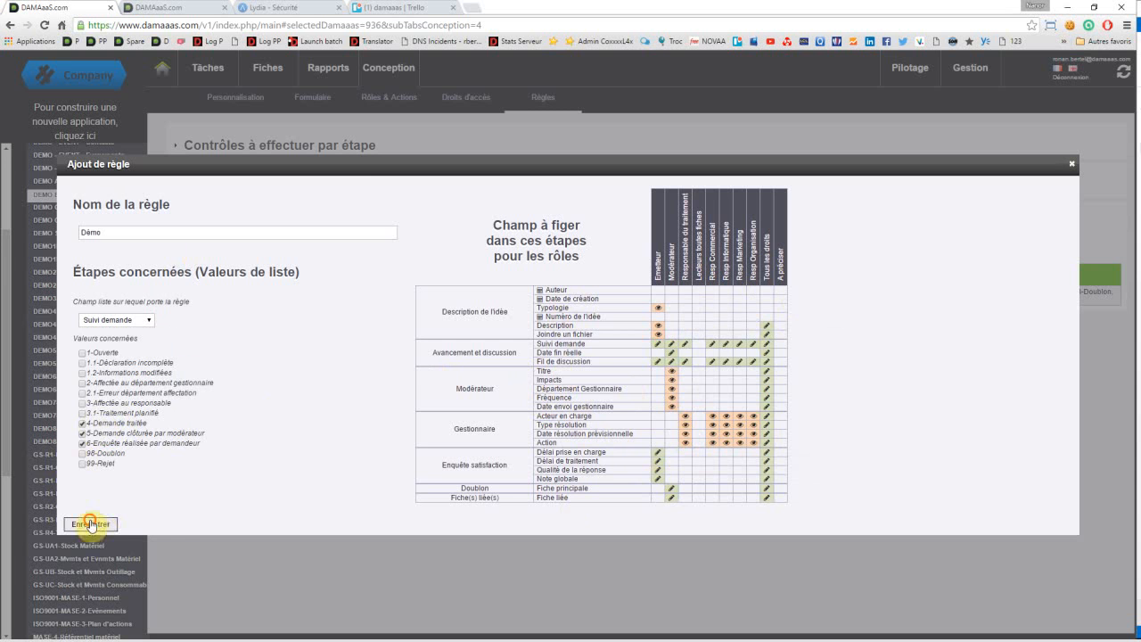
Step: Start a second field-freezing rule named "Démo 2" for the "Suivi demande" step "6-Enquête réalisée par demandeur"
{"action": "left_click", "coordinate": [308, 227]}
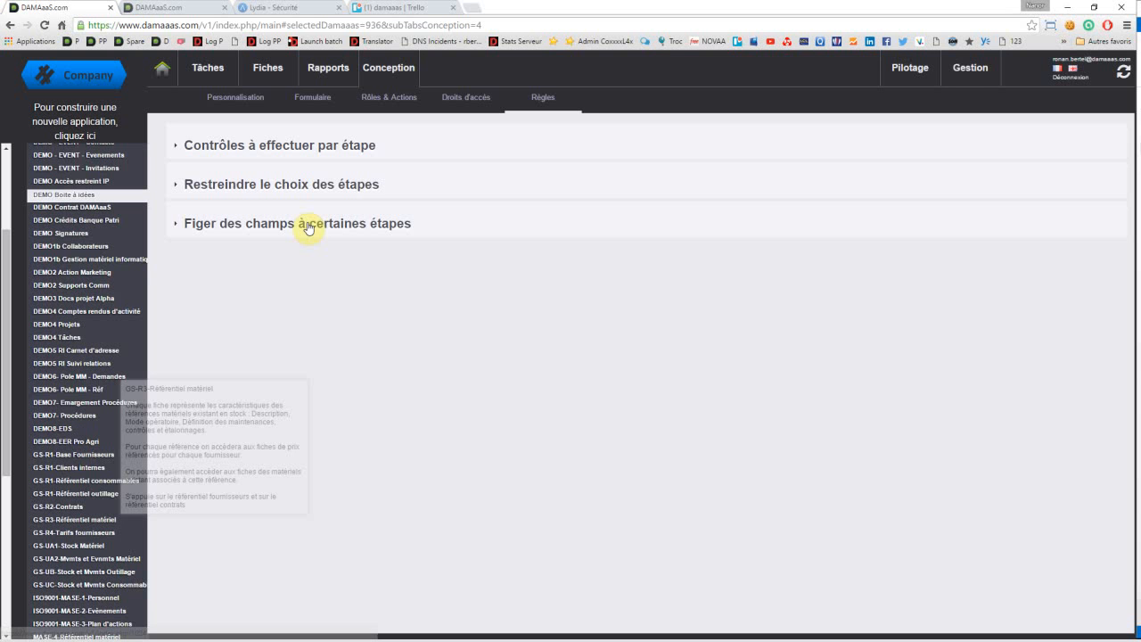
{"action": "left_click", "coordinate": [193, 252]}
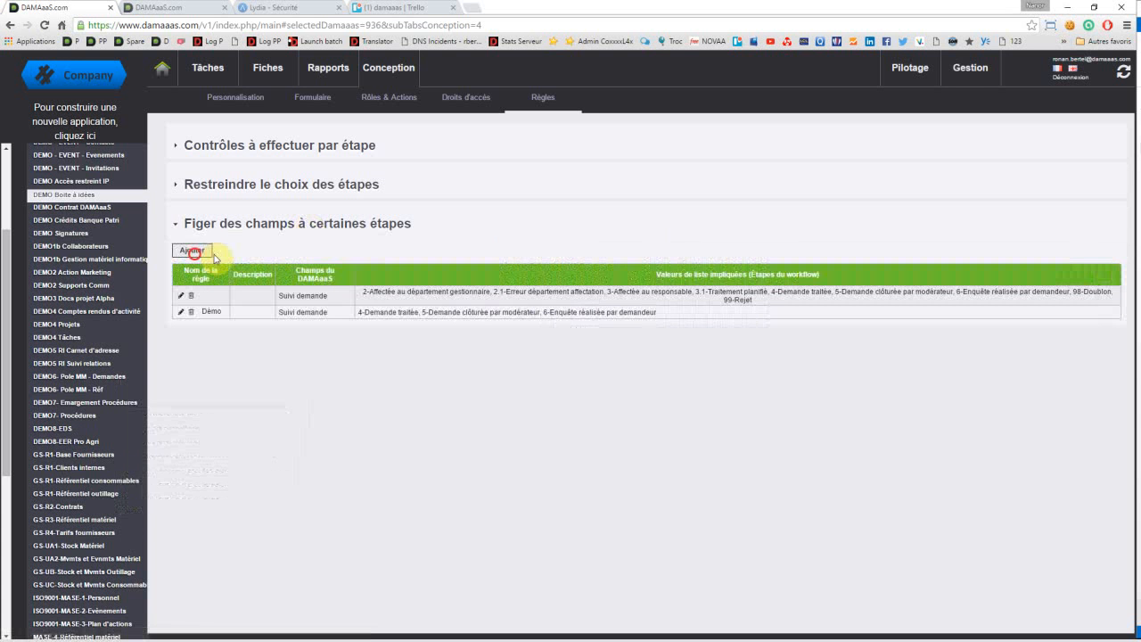
{"action": "type", "text": "Démo"}
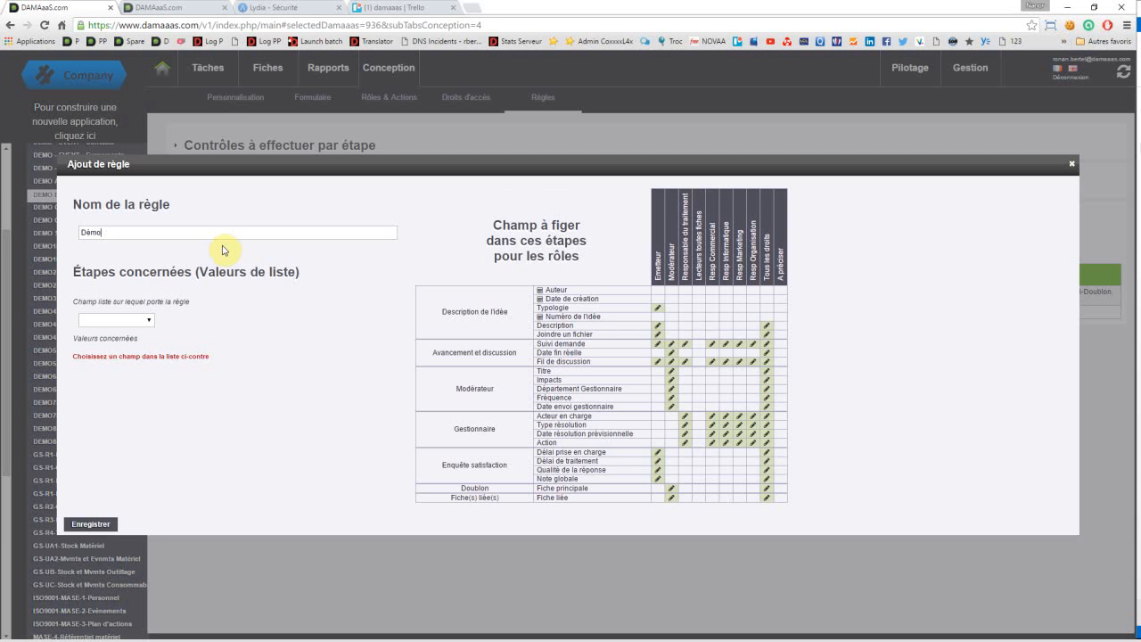
{"action": "type", "text": " 2"}
{"action": "left_click", "coordinate": [130, 319]}
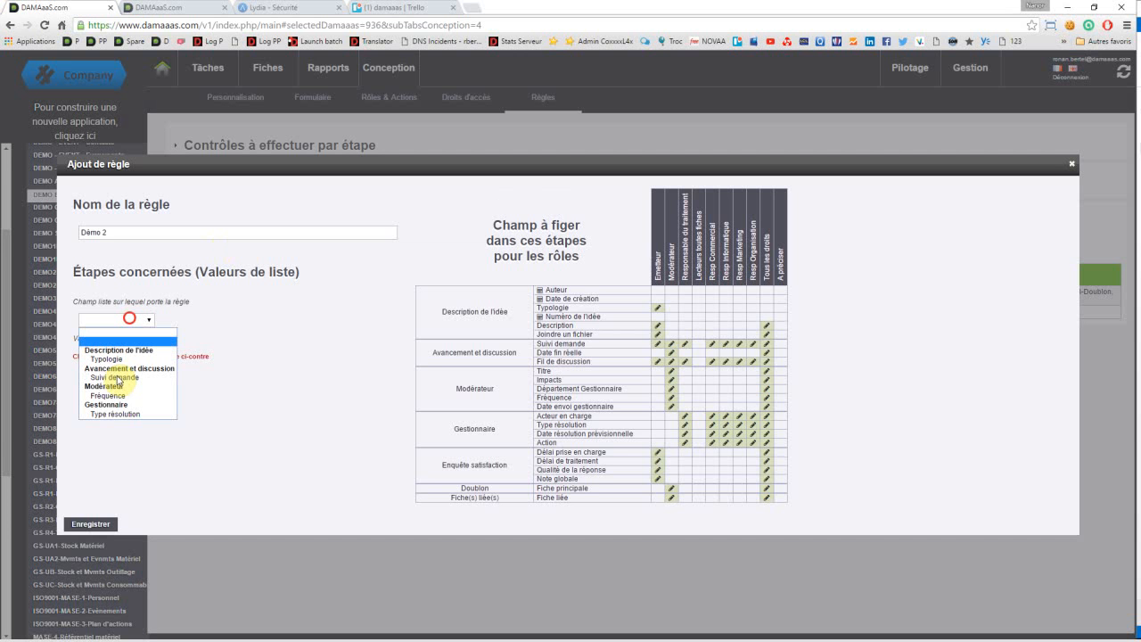
{"action": "left_click", "coordinate": [118, 377]}
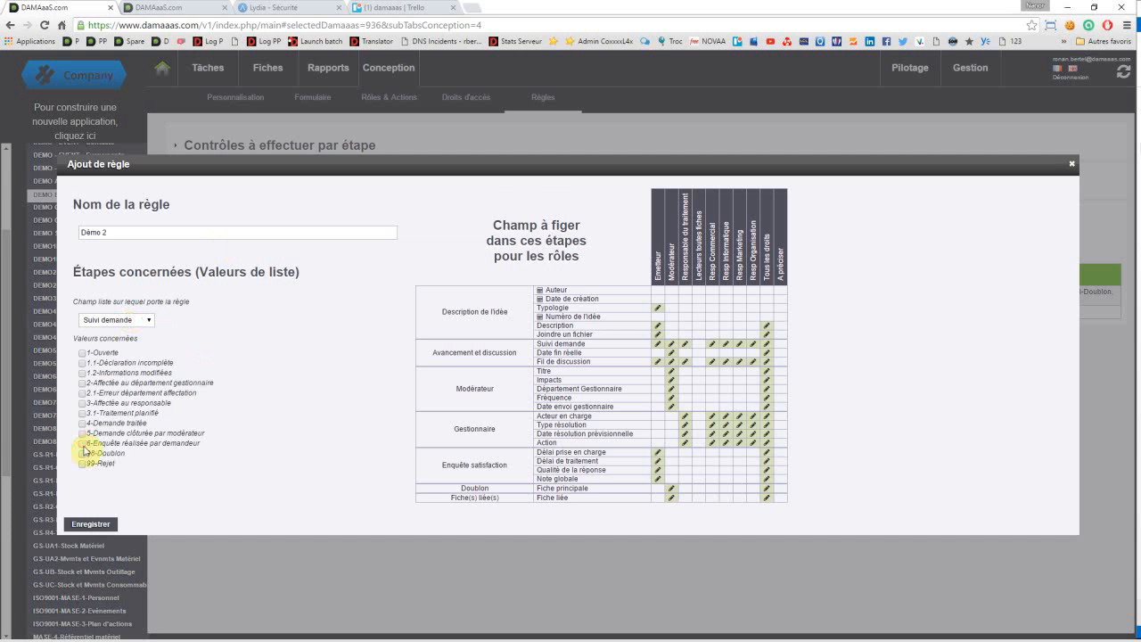
{"action": "left_click", "coordinate": [82, 443]}
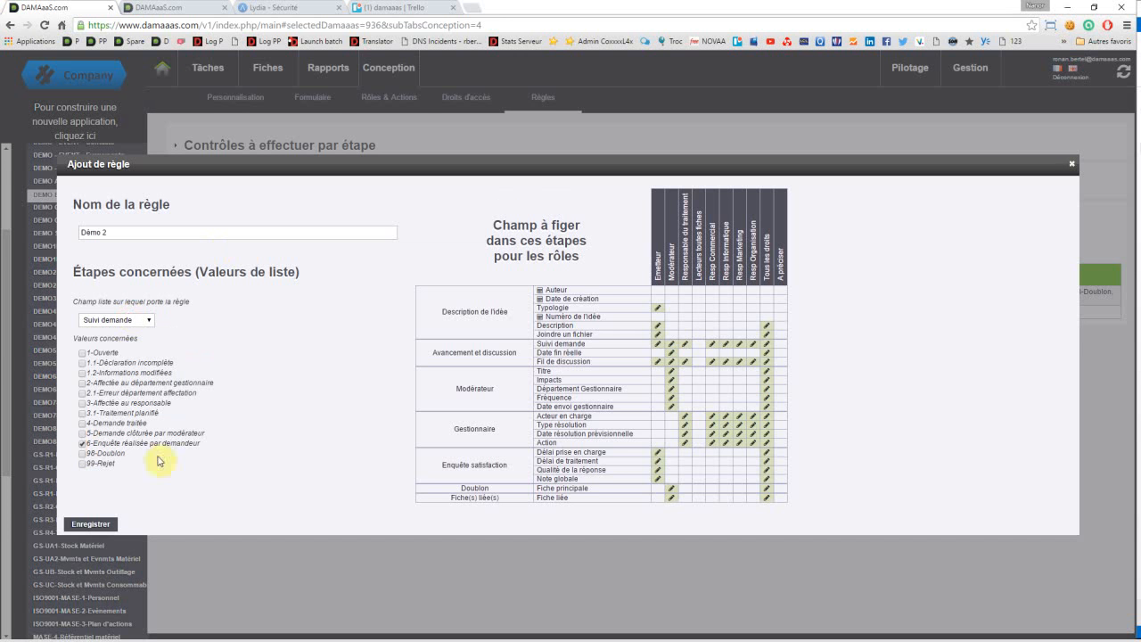
Step: Freeze the four Enquête satisfaction fields for the Emetteur role and save the "Démo 2" rule
{"action": "left_click", "coordinate": [658, 452]}
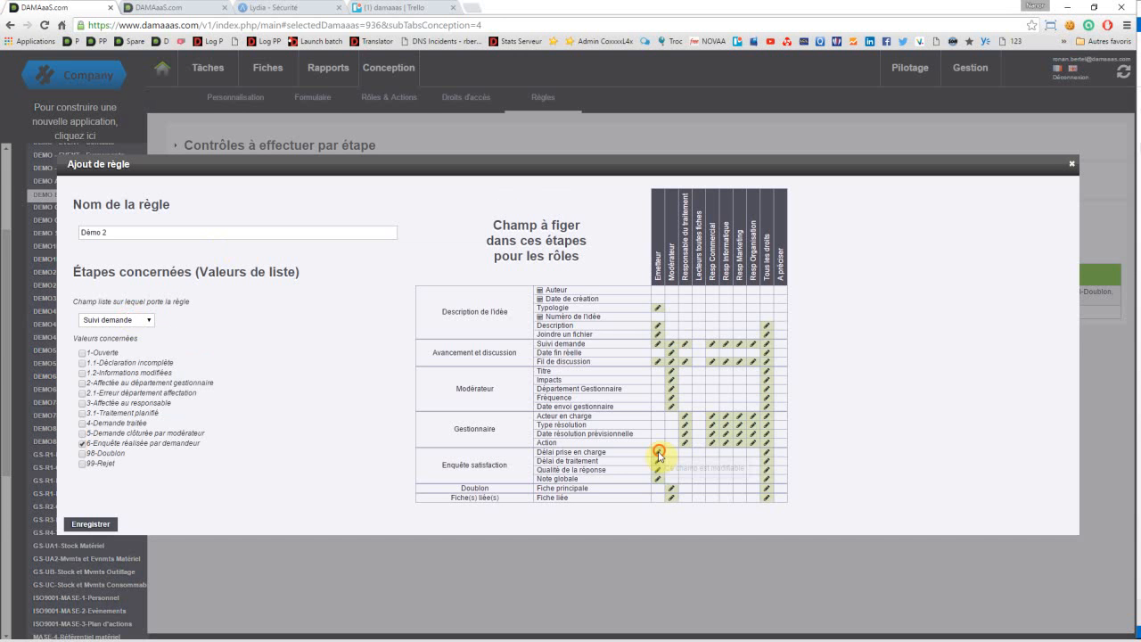
{"action": "left_click", "coordinate": [658, 461]}
{"action": "left_click", "coordinate": [657, 470]}
{"action": "left_click", "coordinate": [657, 480]}
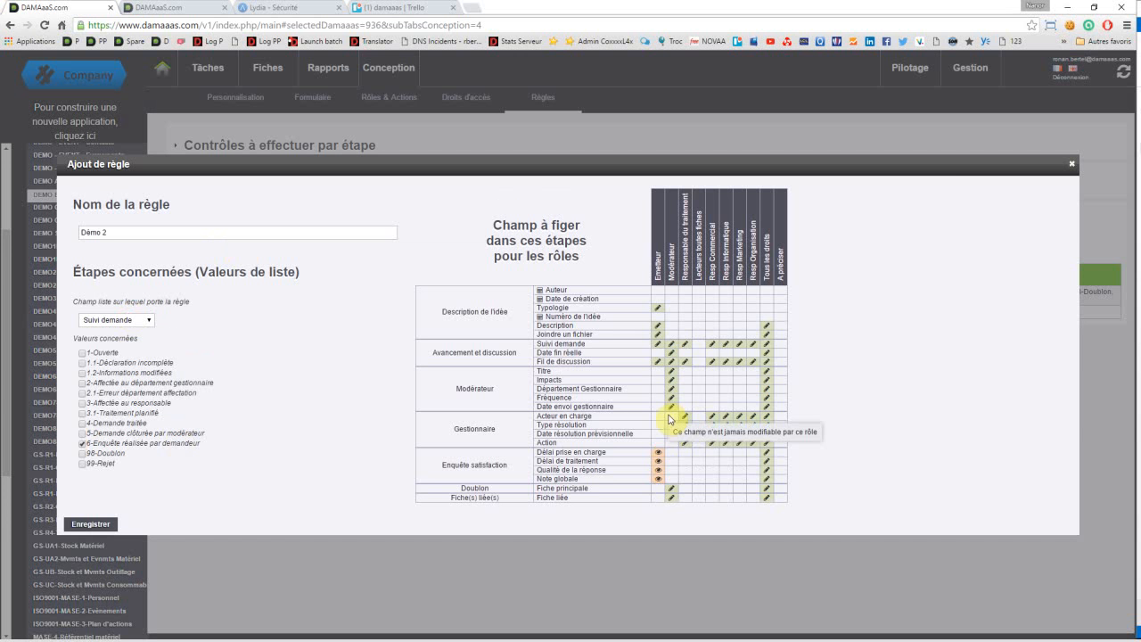
{"action": "left_click", "coordinate": [96, 523]}
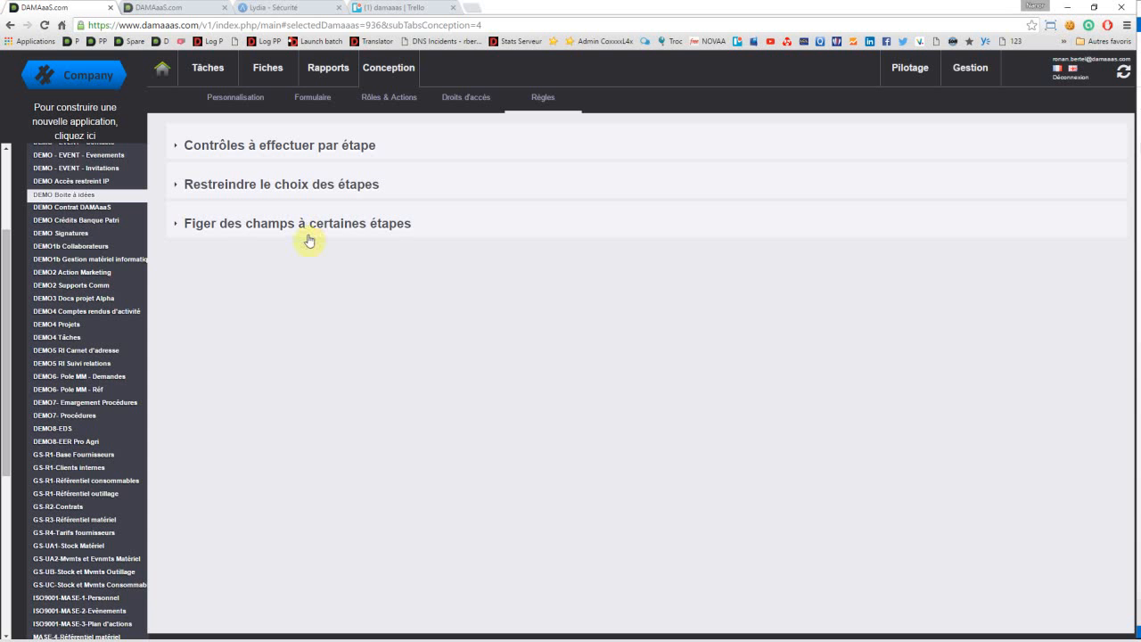
Step: Open the idea records in the synthetic view and widen the Suivi demande column to fit its full step names
{"action": "left_click", "coordinate": [266, 76]}
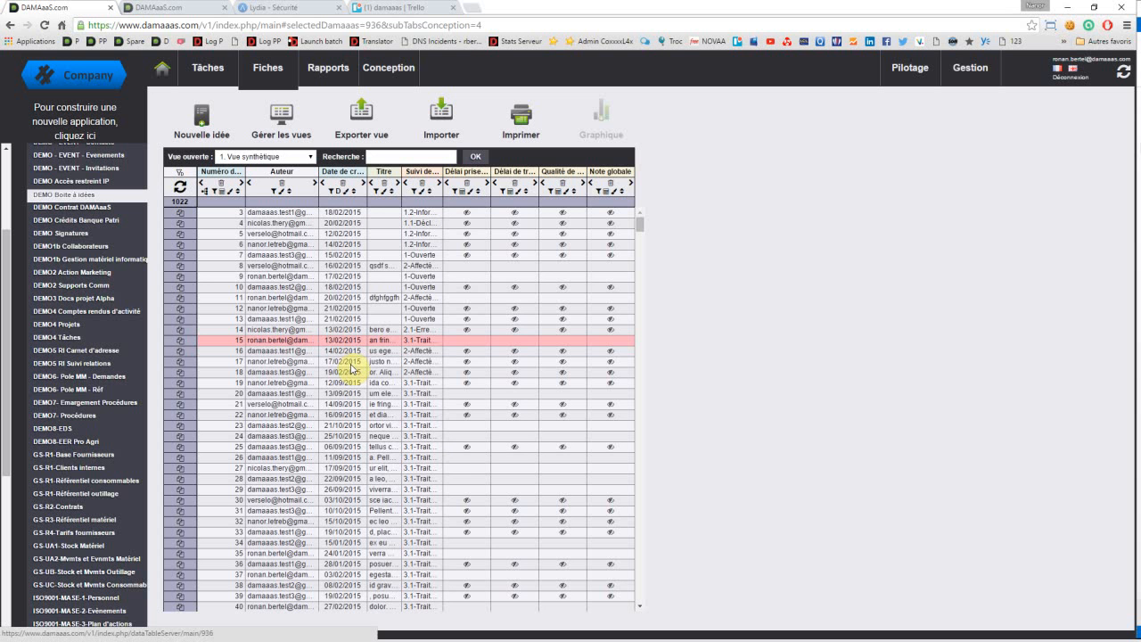
{"action": "left_click", "coordinate": [353, 371]}
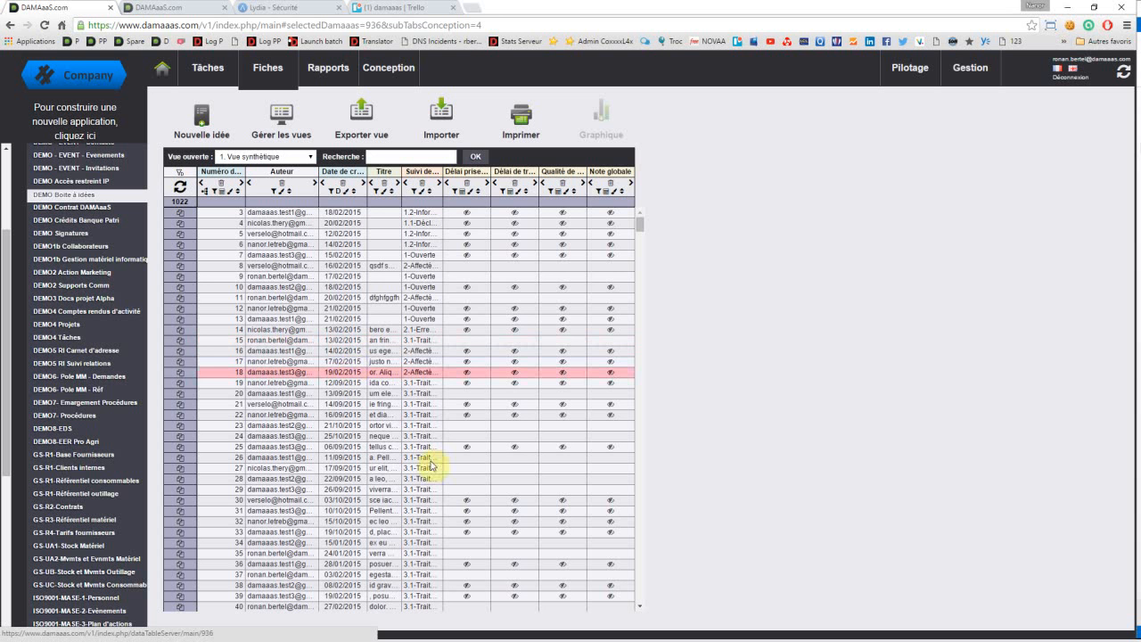
{"action": "left_click", "coordinate": [431, 460]}
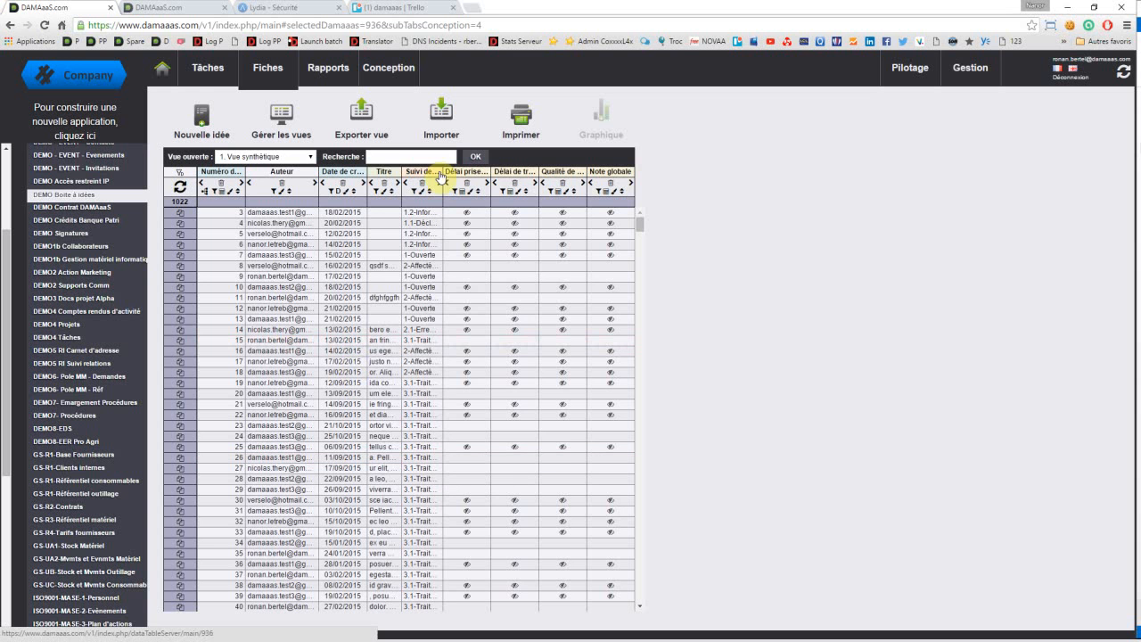
{"action": "left_click_drag", "start_coordinate": [528, 172], "coordinate": [532, 172]}
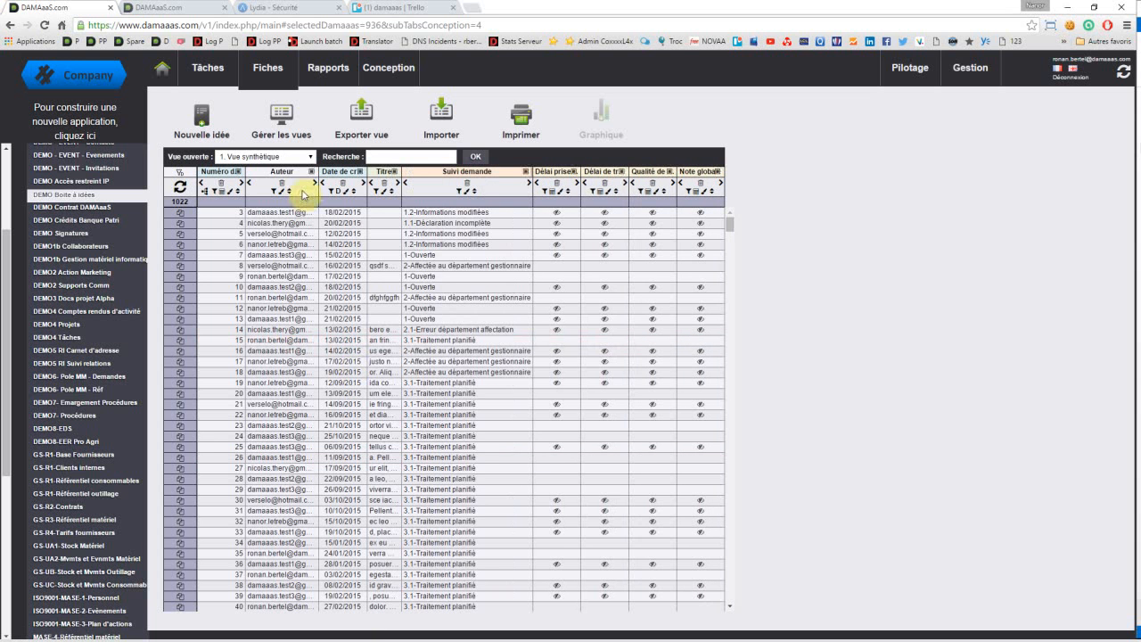
Step: Group the idea records by Auteur and expand the signed-in user's group
{"action": "left_click", "coordinate": [292, 173]}
{"action": "left_click_drag", "start_coordinate": [191, 175], "coordinate": [222, 190]}
{"action": "left_click", "coordinate": [221, 191]}
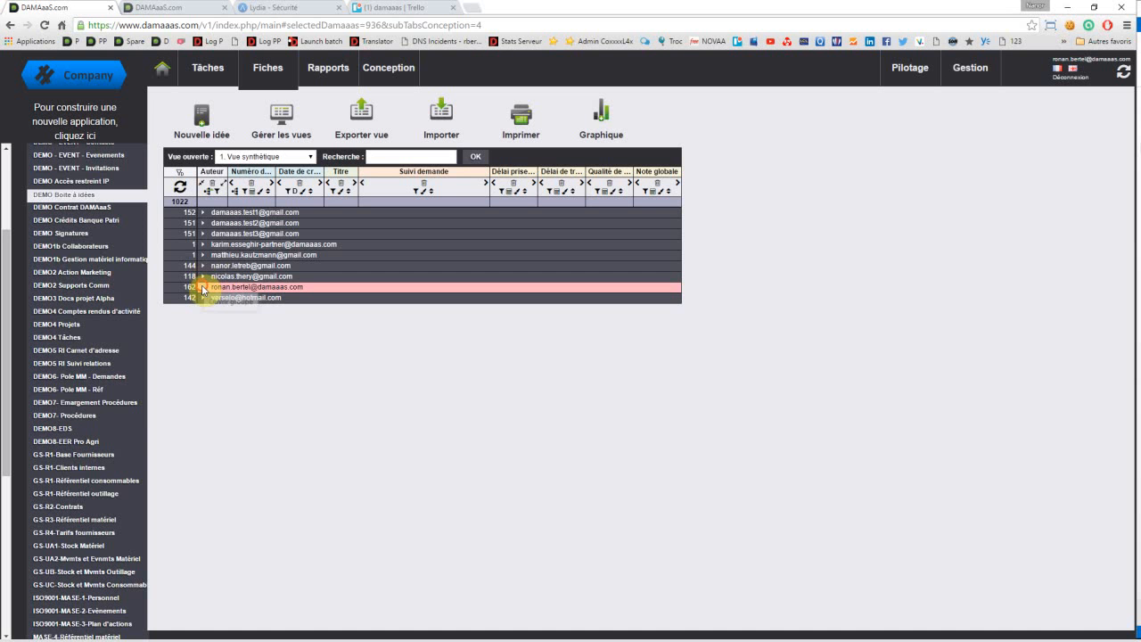
{"action": "left_click", "coordinate": [203, 287]}
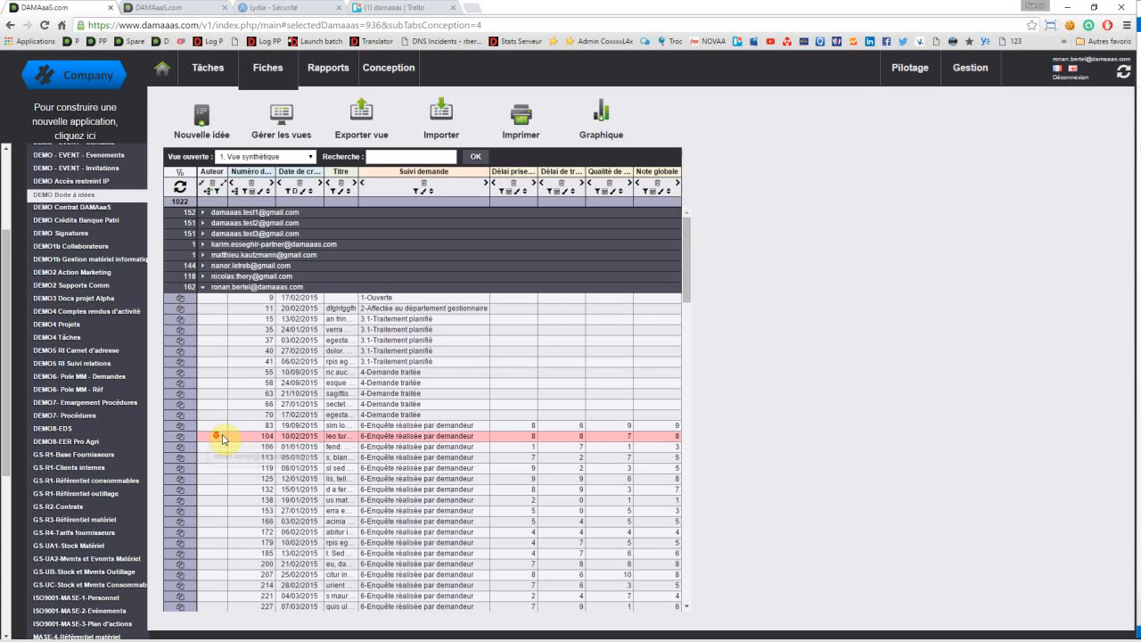
{"action": "scroll", "coordinate": [221, 430], "scroll_direction": "down", "scroll_amount": 5}
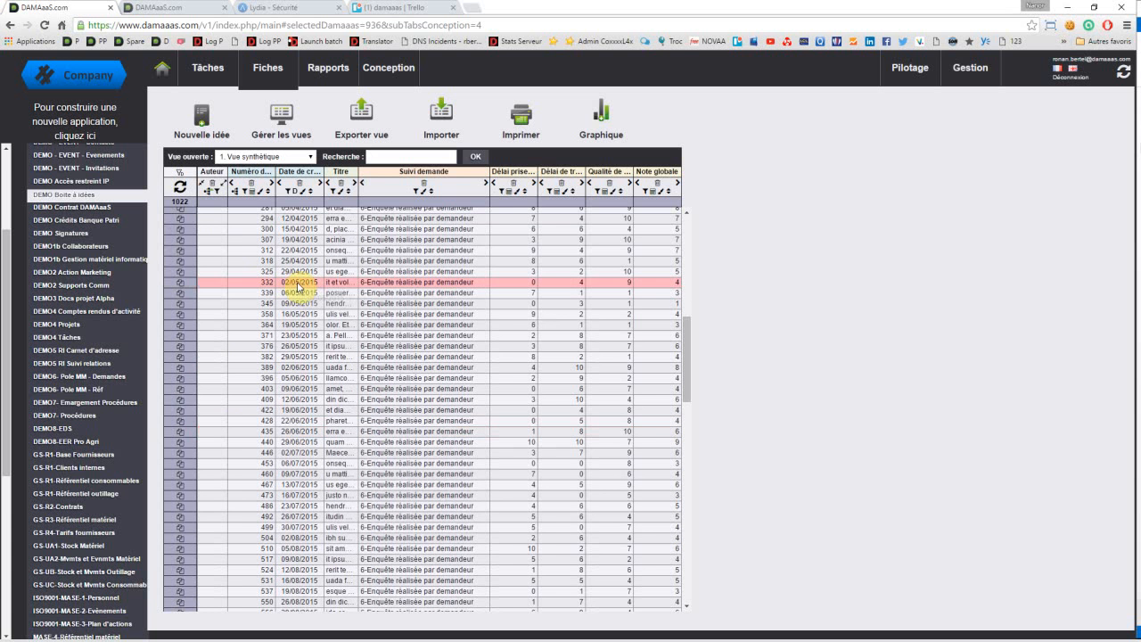
Step: Place the Suivi demande column directly after Auteur and add it as a second grouping level
{"action": "left_click", "coordinate": [409, 171]}
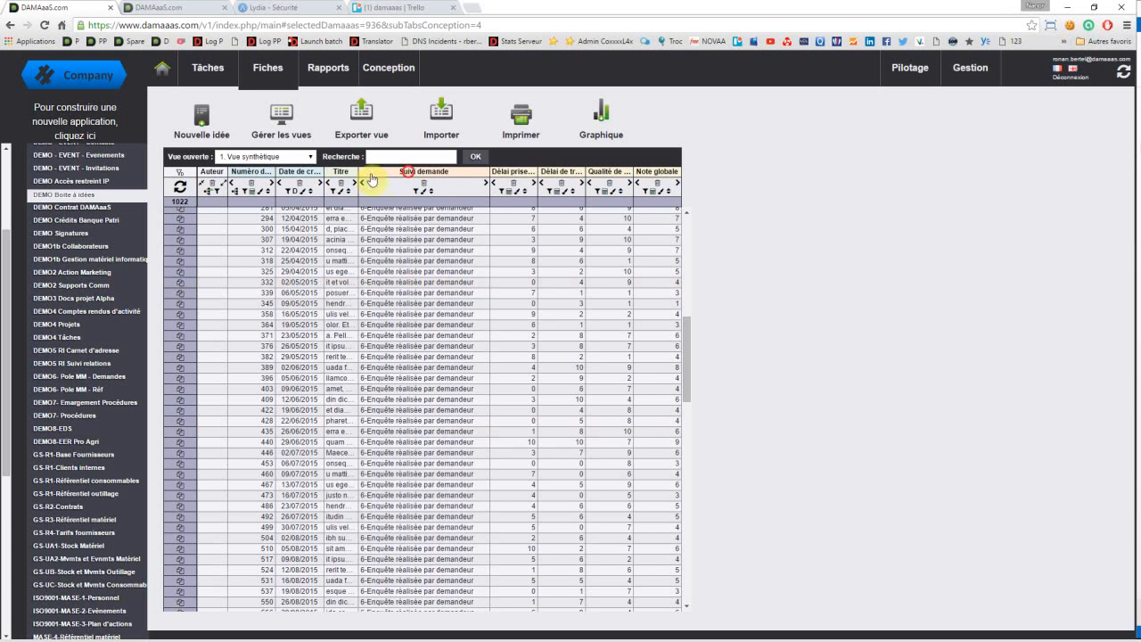
{"action": "left_click_drag", "start_coordinate": [372, 179], "coordinate": [239, 177]}
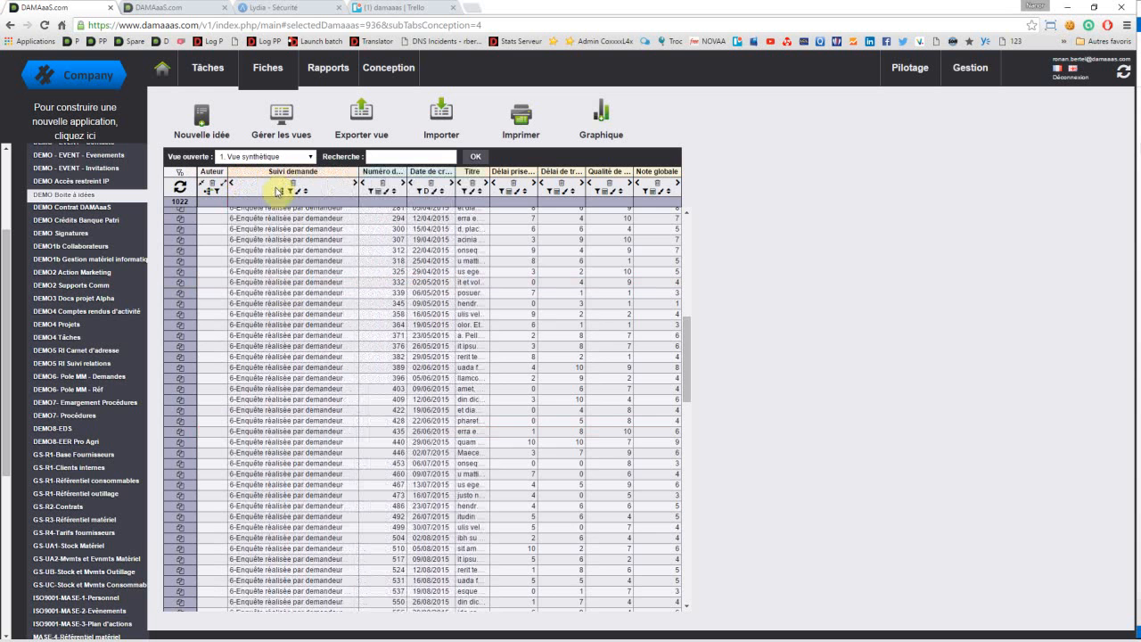
{"action": "left_click", "coordinate": [279, 191]}
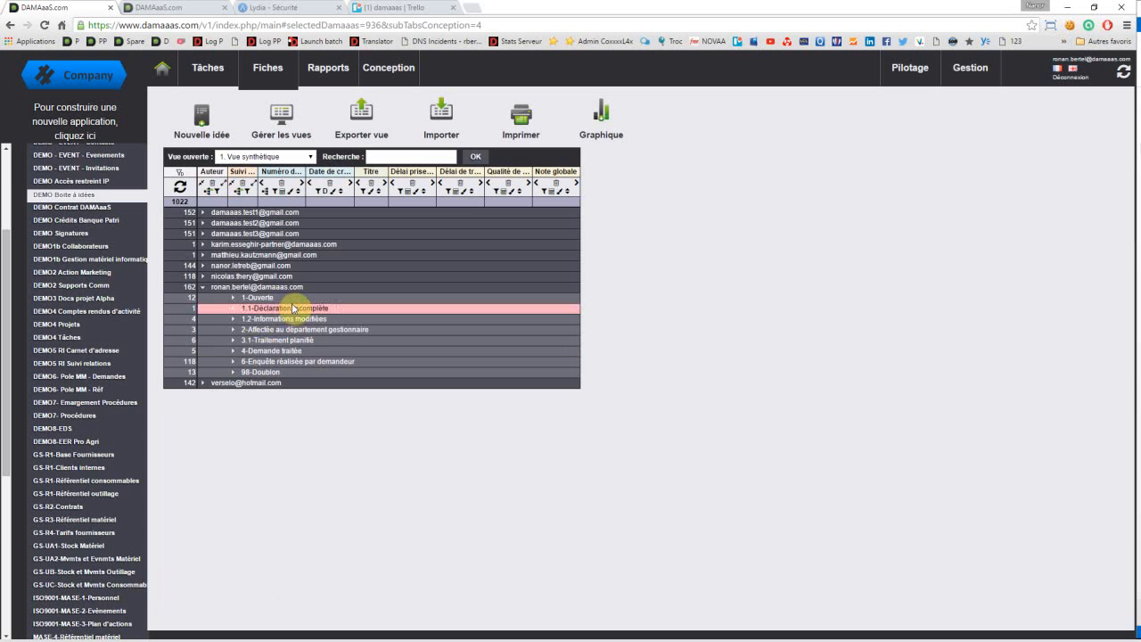
Step: Expand the "4-Demande traitée" group under the signed-in user and open idea 58
{"action": "left_click", "coordinate": [235, 340]}
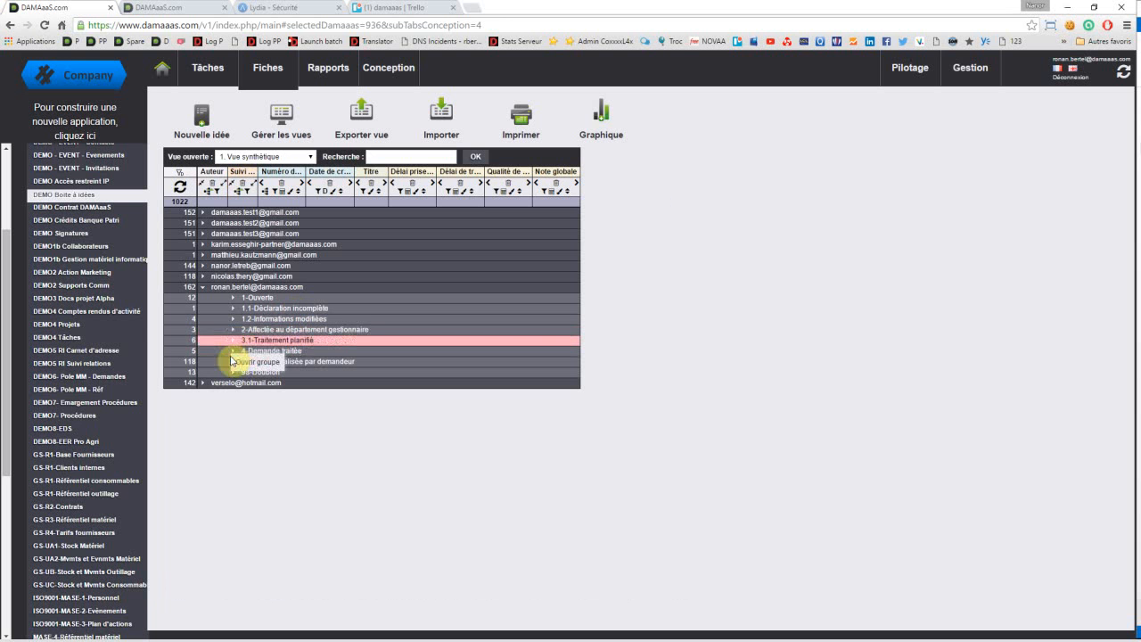
{"action": "left_click", "coordinate": [223, 361]}
{"action": "left_click", "coordinate": [232, 352]}
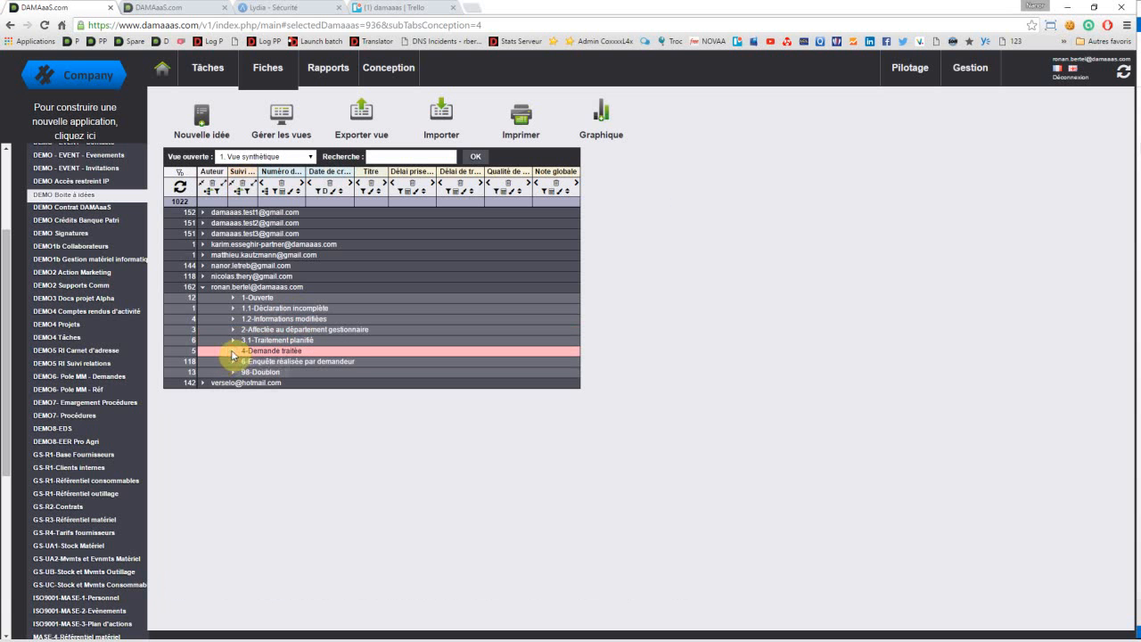
{"action": "left_click", "coordinate": [233, 352]}
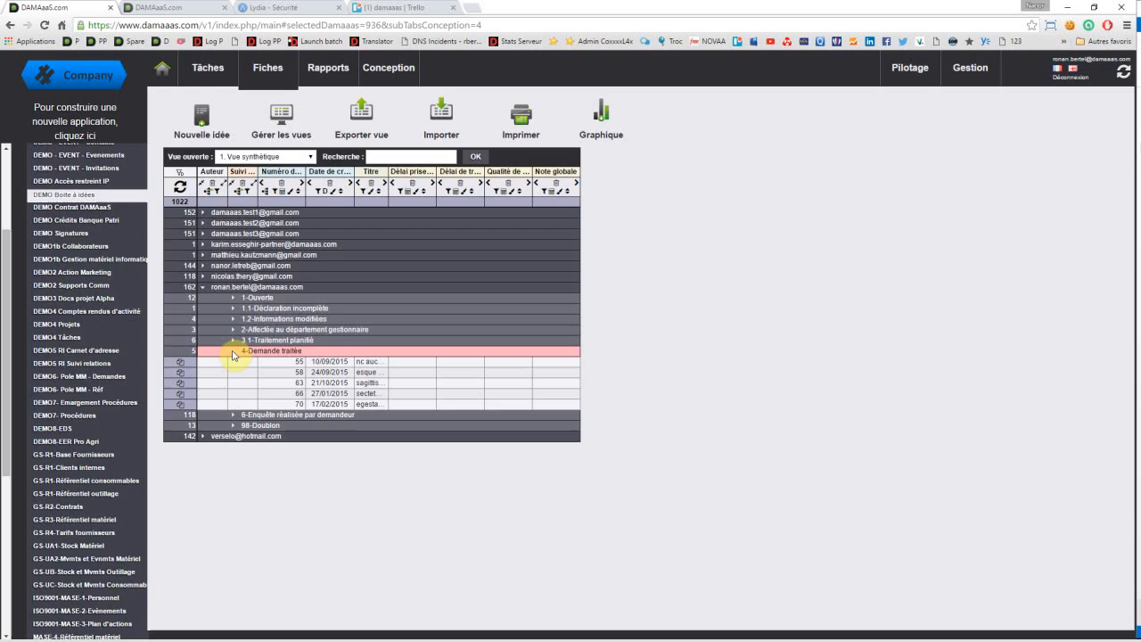
{"action": "left_click", "coordinate": [269, 382]}
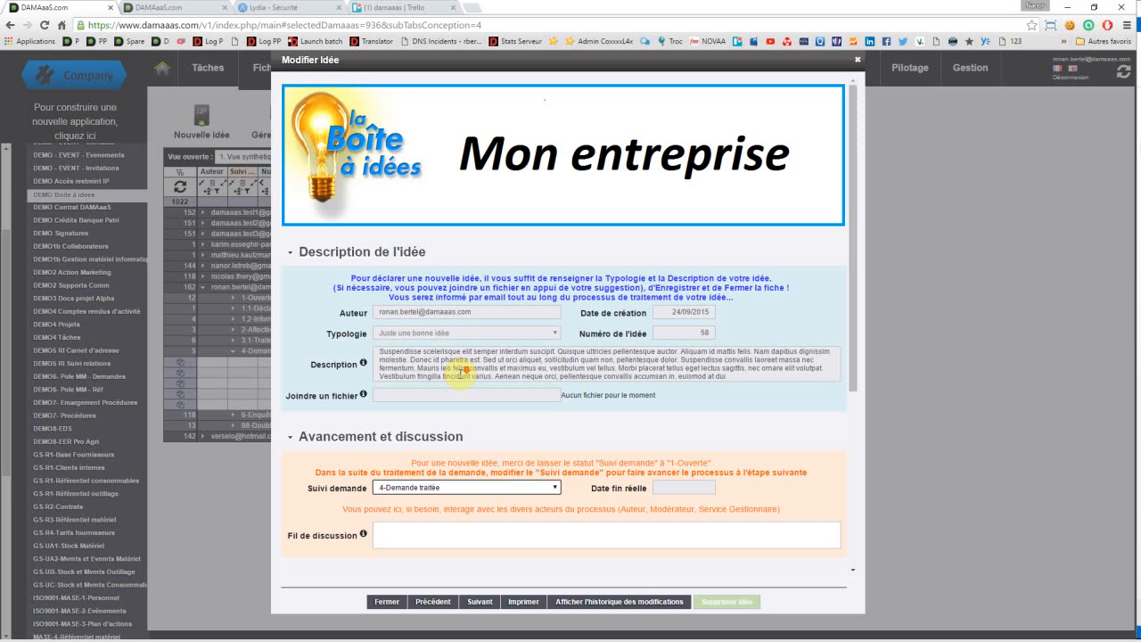
Step: Check whether the Description, Modérateur and Gestionnaire fields of idea 58 are editable
{"action": "scroll", "coordinate": [340, 255], "scroll_direction": "down", "scroll_amount": 2}
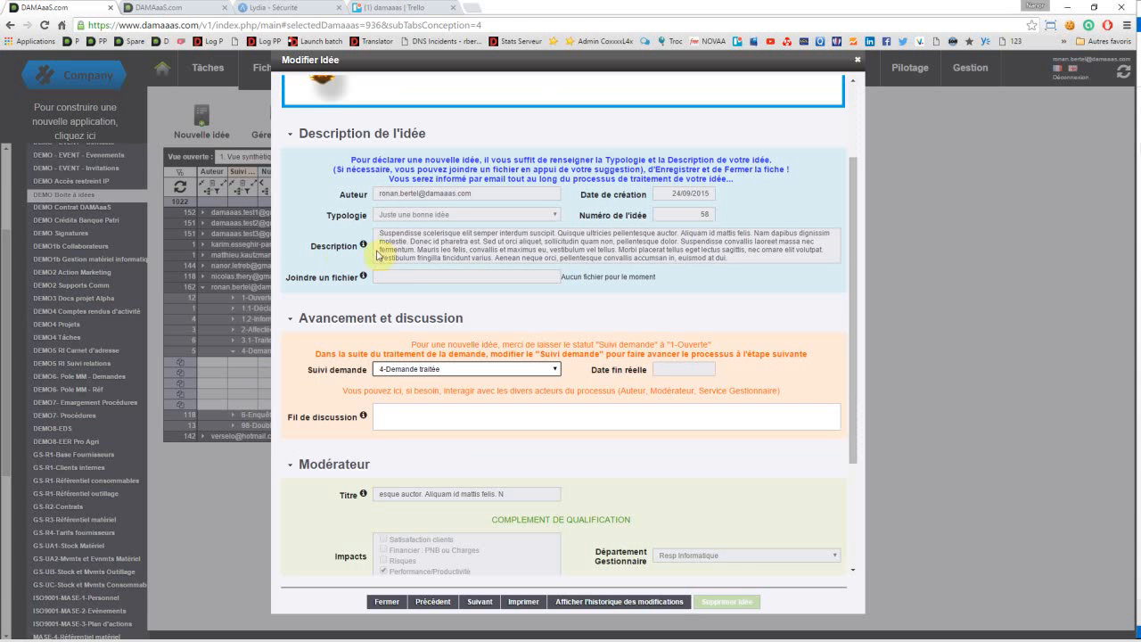
{"action": "left_click", "coordinate": [393, 217]}
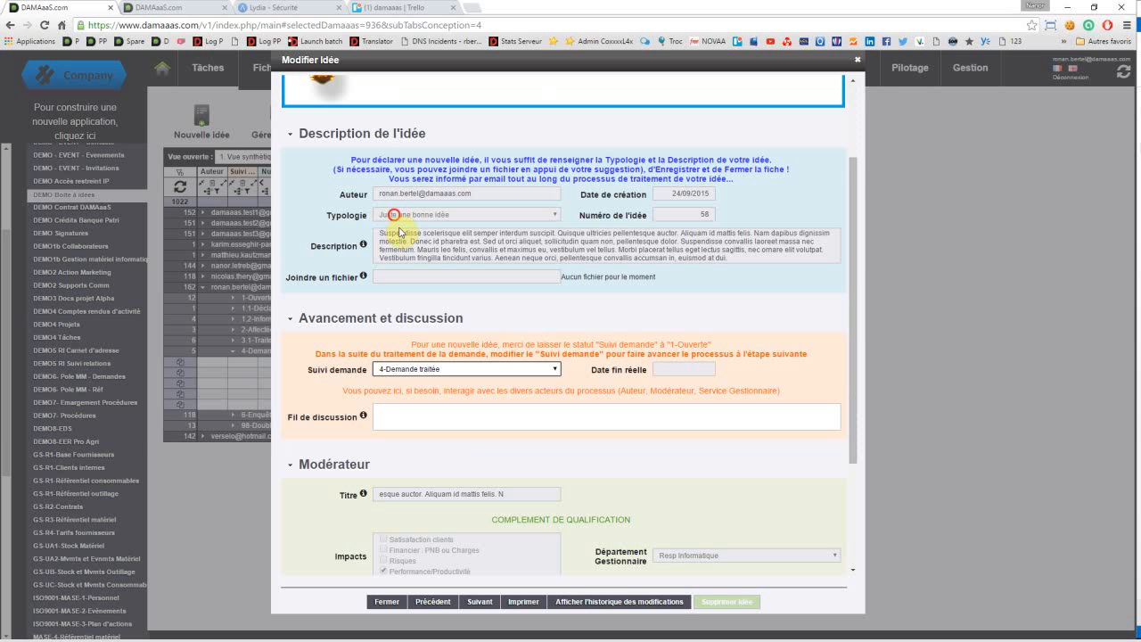
{"action": "left_click", "coordinate": [393, 250]}
{"action": "left_click", "coordinate": [393, 216]}
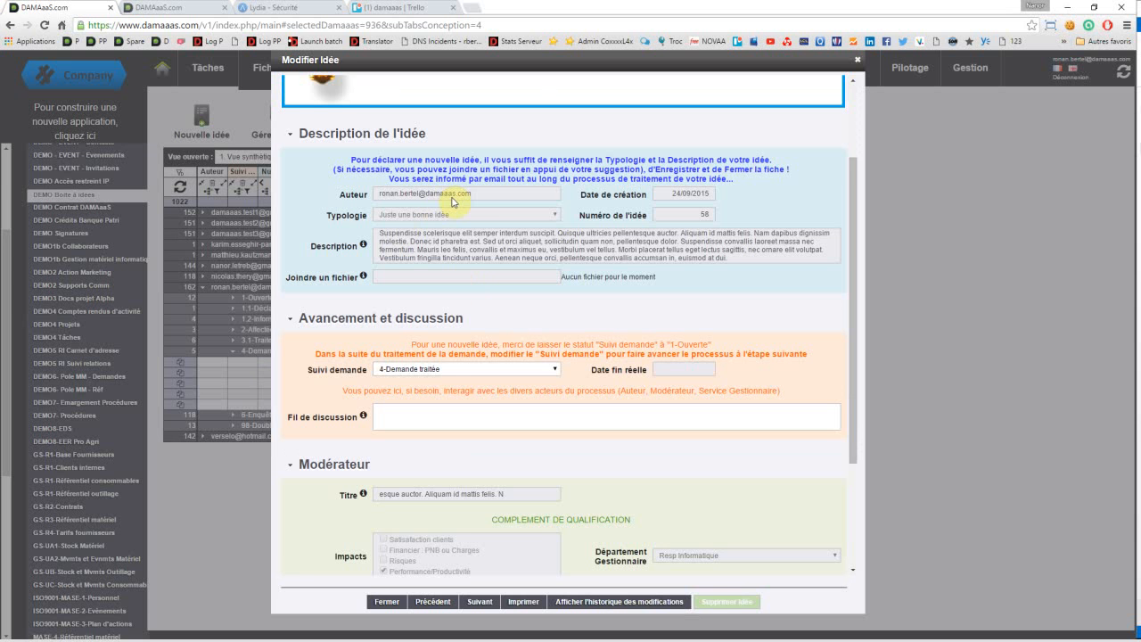
{"action": "scroll", "coordinate": [455, 388], "scroll_direction": "down", "scroll_amount": 1}
{"action": "scroll", "coordinate": [456, 389], "scroll_direction": "down", "scroll_amount": 2}
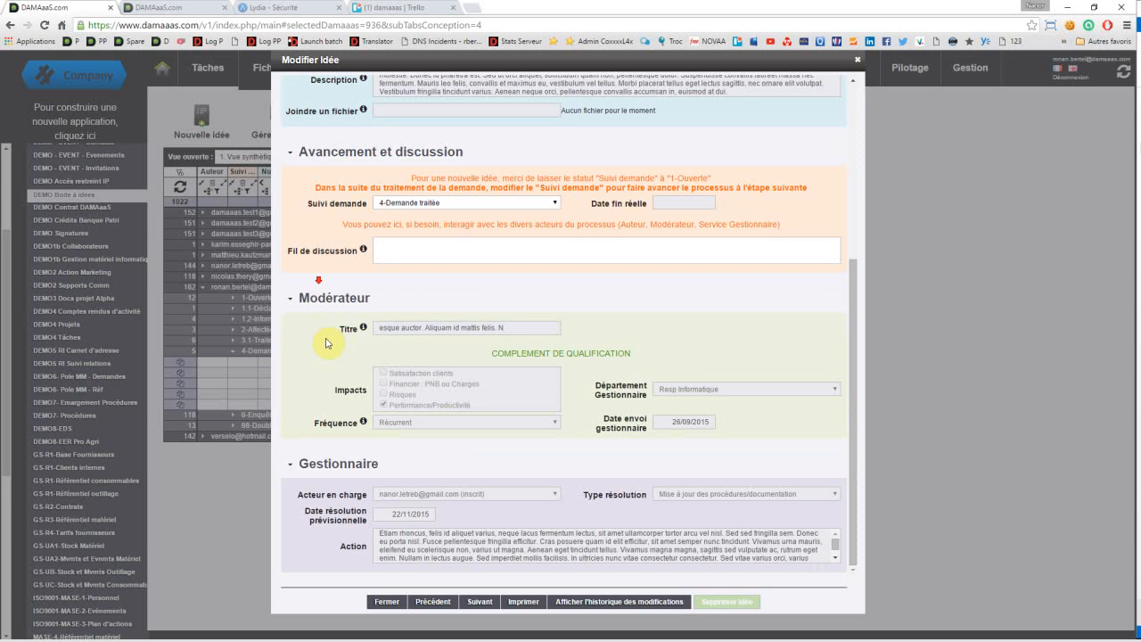
Step: Review which Suivi demande steps are authorised for idea 58, and close the record without changing it
{"action": "left_click", "coordinate": [424, 203]}
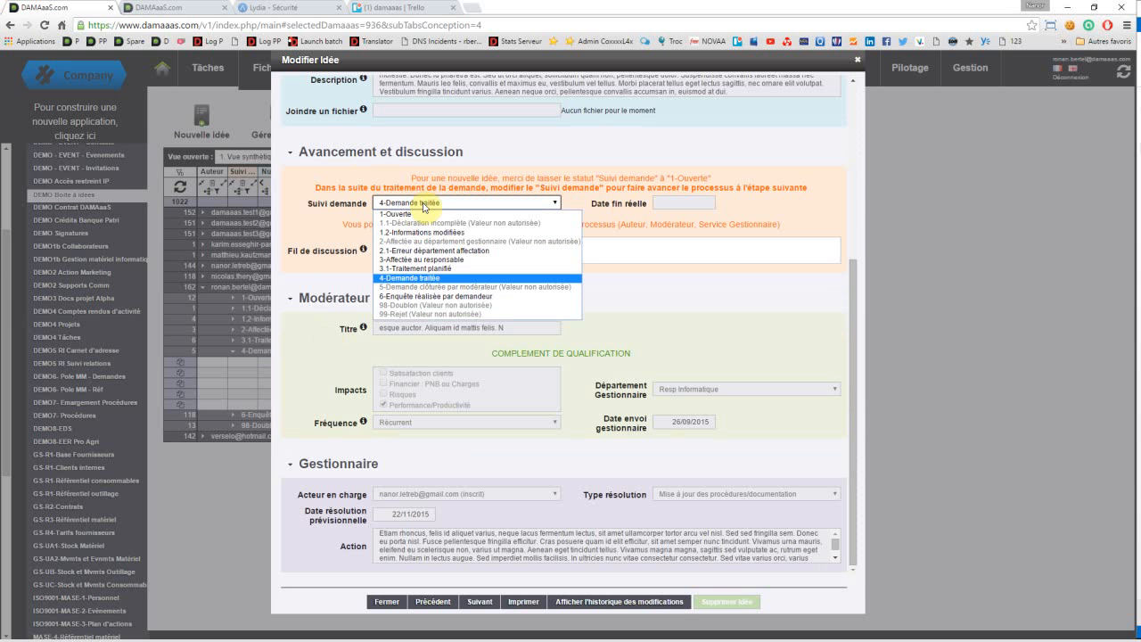
{"action": "key", "text": "Escape"}
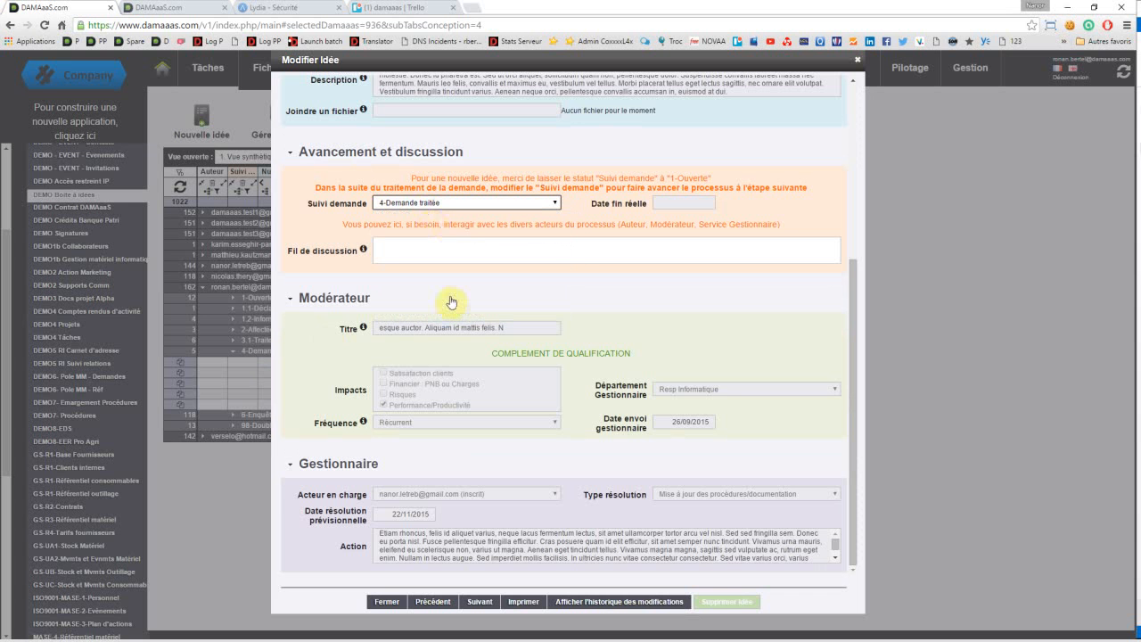
{"action": "left_click", "coordinate": [428, 205]}
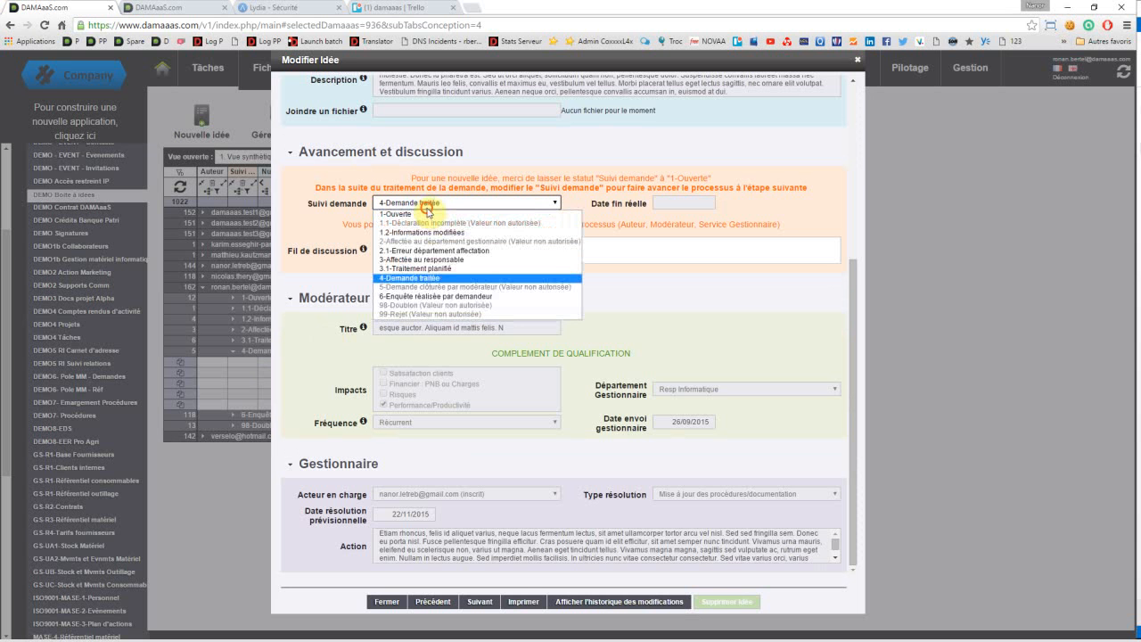
{"action": "left_click", "coordinate": [426, 206]}
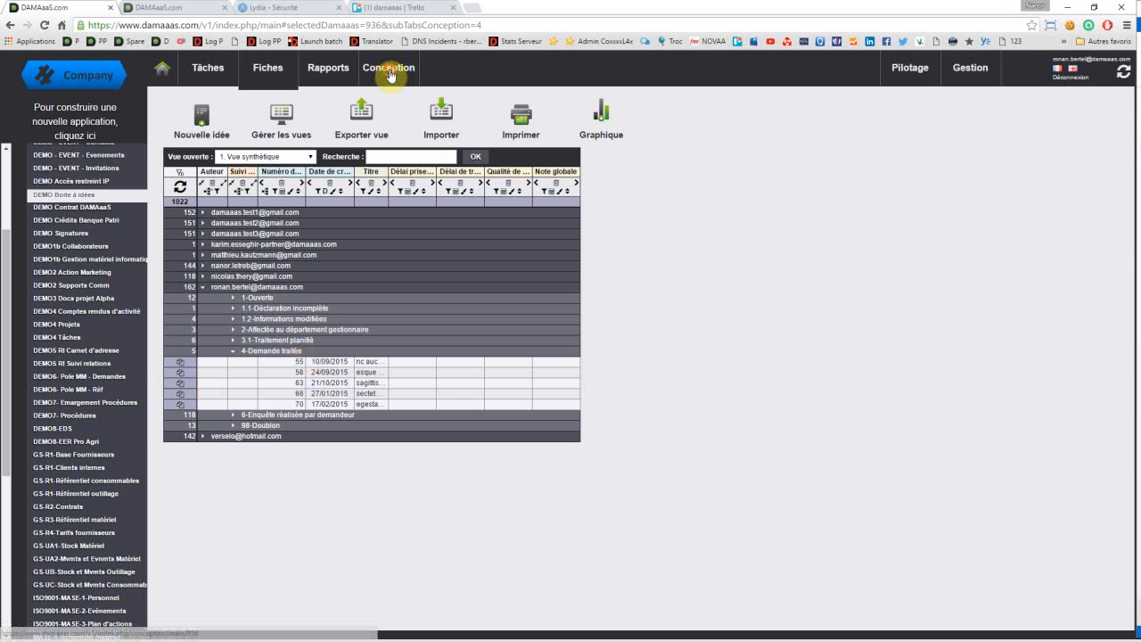
Step: Assign the Modérateur role to the signed-in user in the application's access rights
{"action": "left_click", "coordinate": [389, 71]}
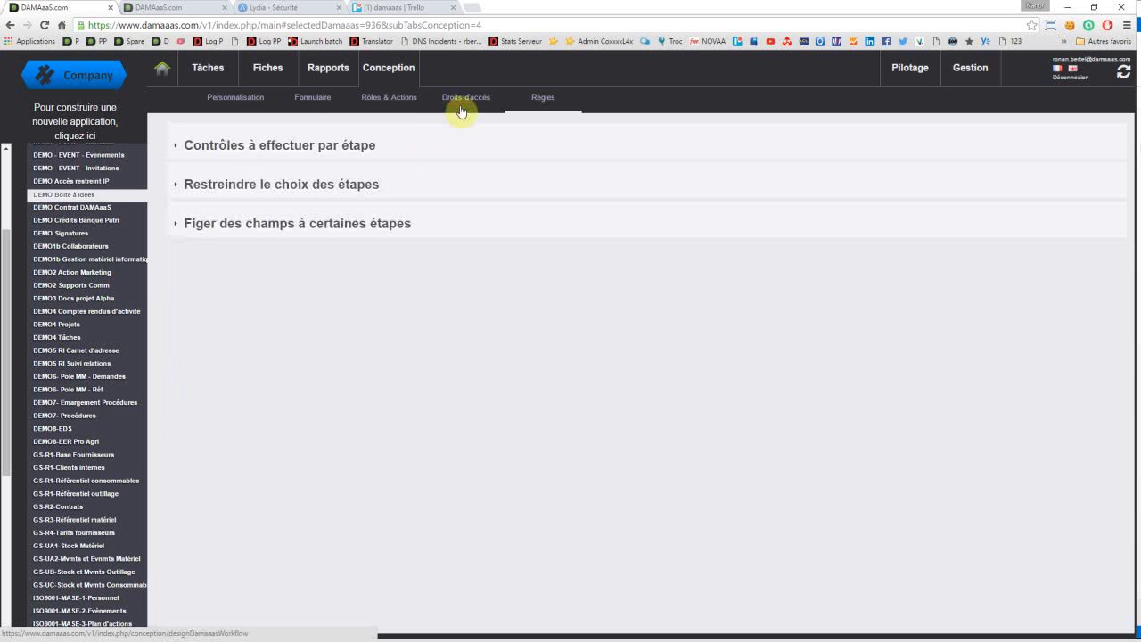
{"action": "left_click", "coordinate": [460, 97]}
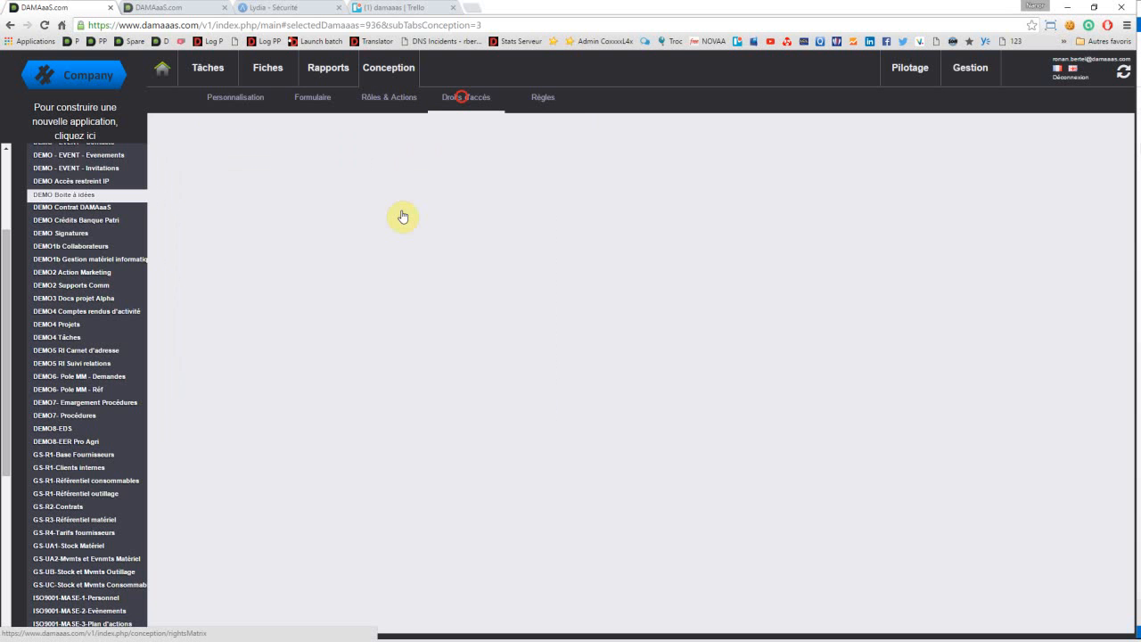
{"action": "scroll", "coordinate": [357, 435], "scroll_direction": "down", "scroll_amount": 3}
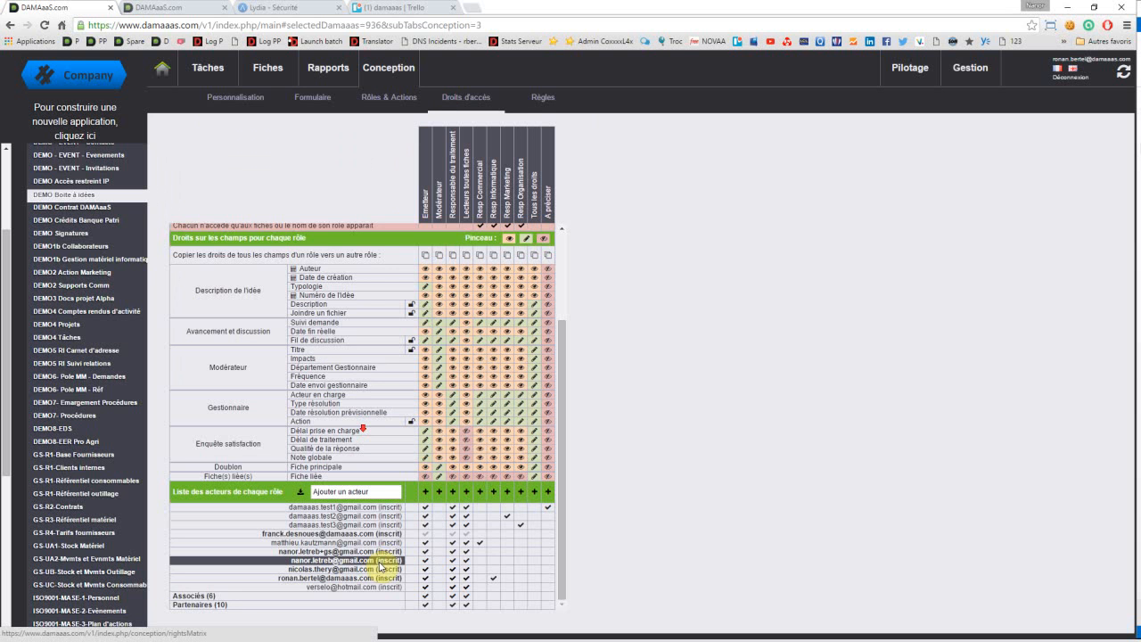
{"action": "left_click", "coordinate": [440, 577]}
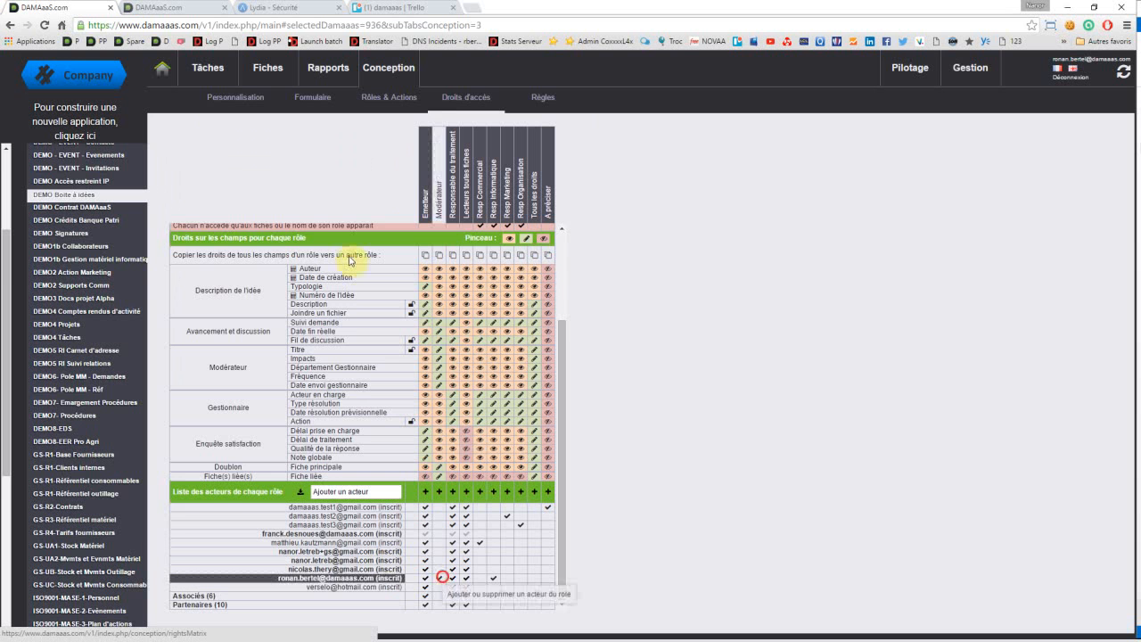
Step: Return to the idea records and group them by Auteur with Suivi demande as the second level
{"action": "left_click", "coordinate": [265, 70]}
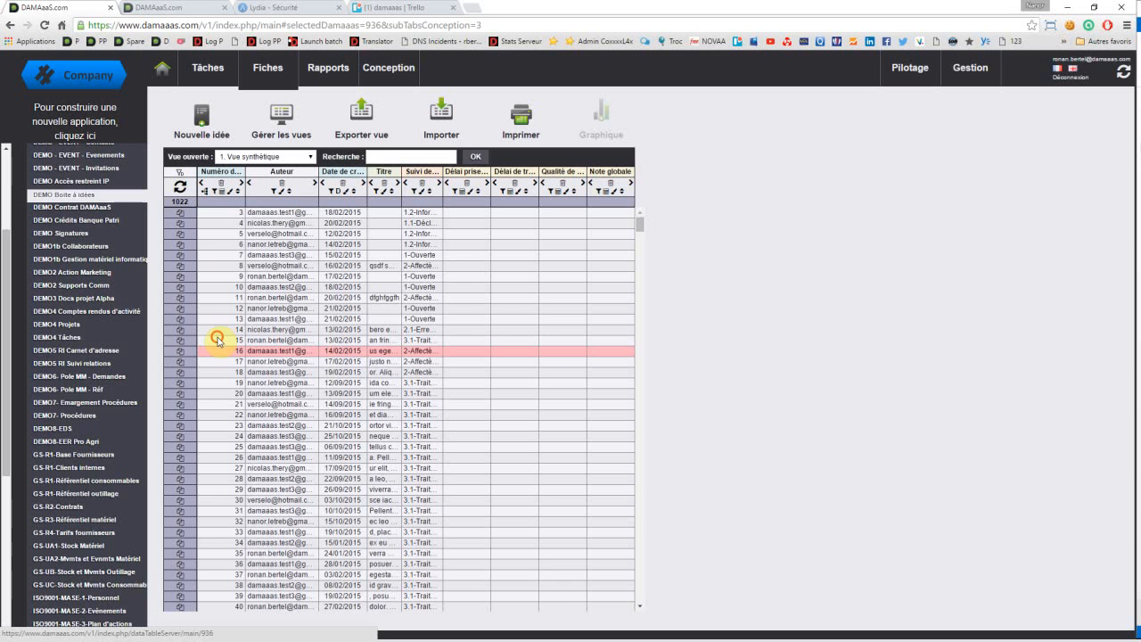
{"action": "left_click", "coordinate": [218, 340]}
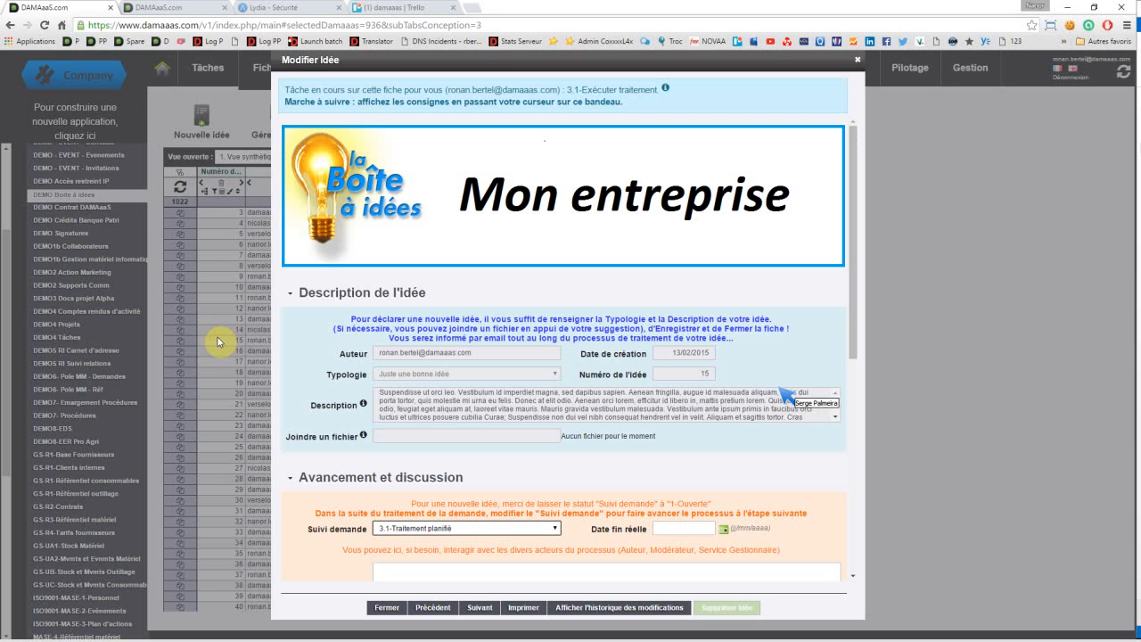
{"action": "key", "text": "Escape"}
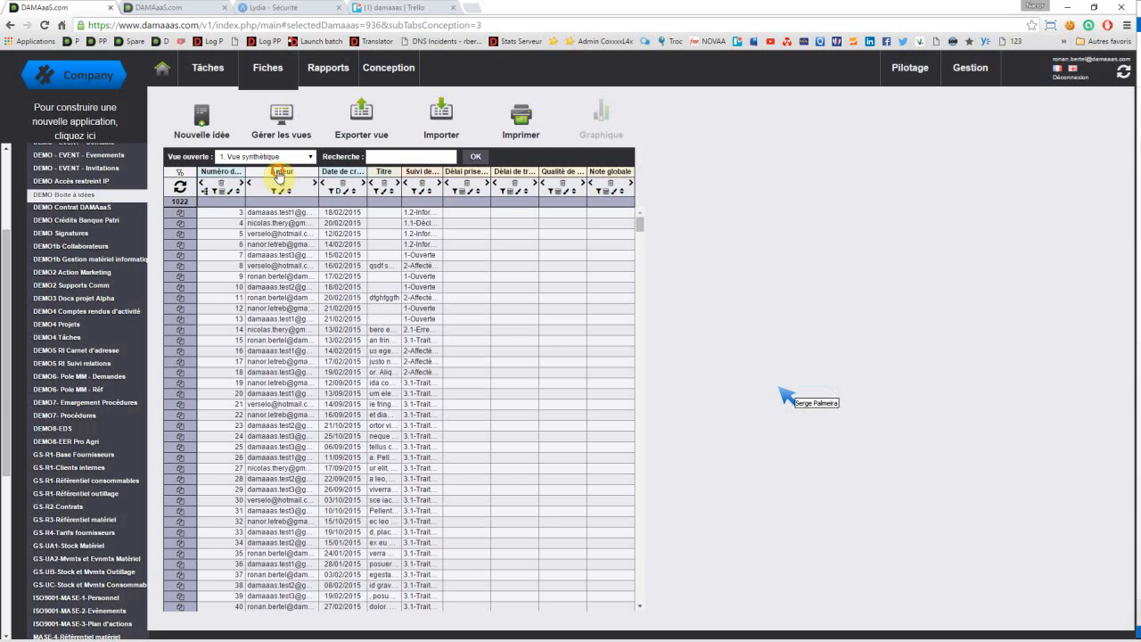
{"action": "left_click_drag", "start_coordinate": [279, 175], "coordinate": [209, 174]}
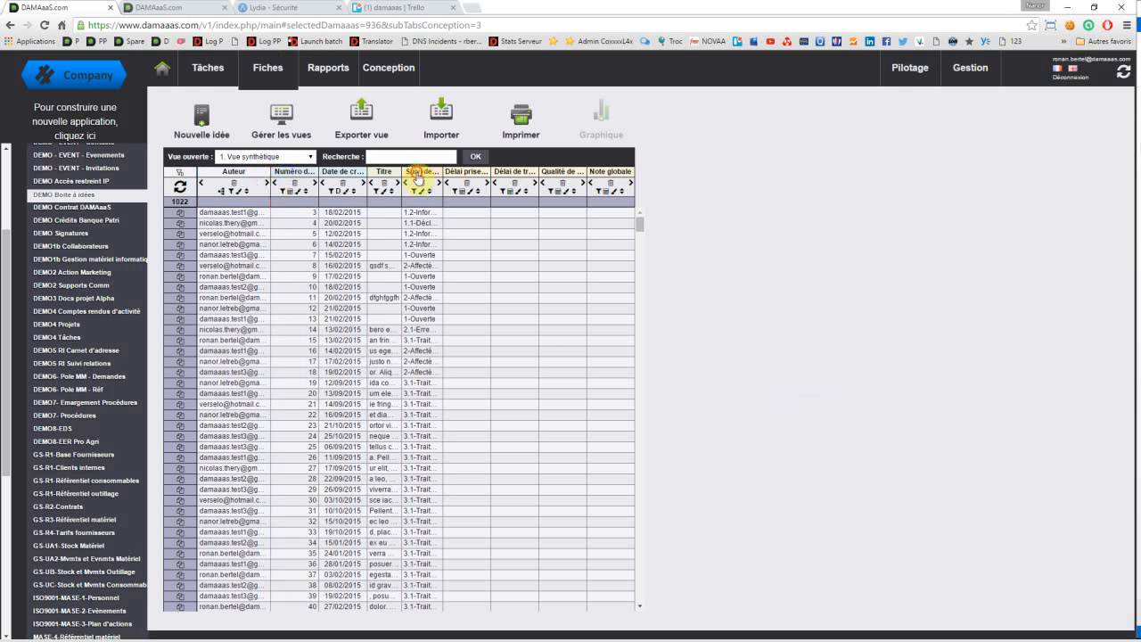
{"action": "left_click_drag", "start_coordinate": [418, 178], "coordinate": [272, 178]}
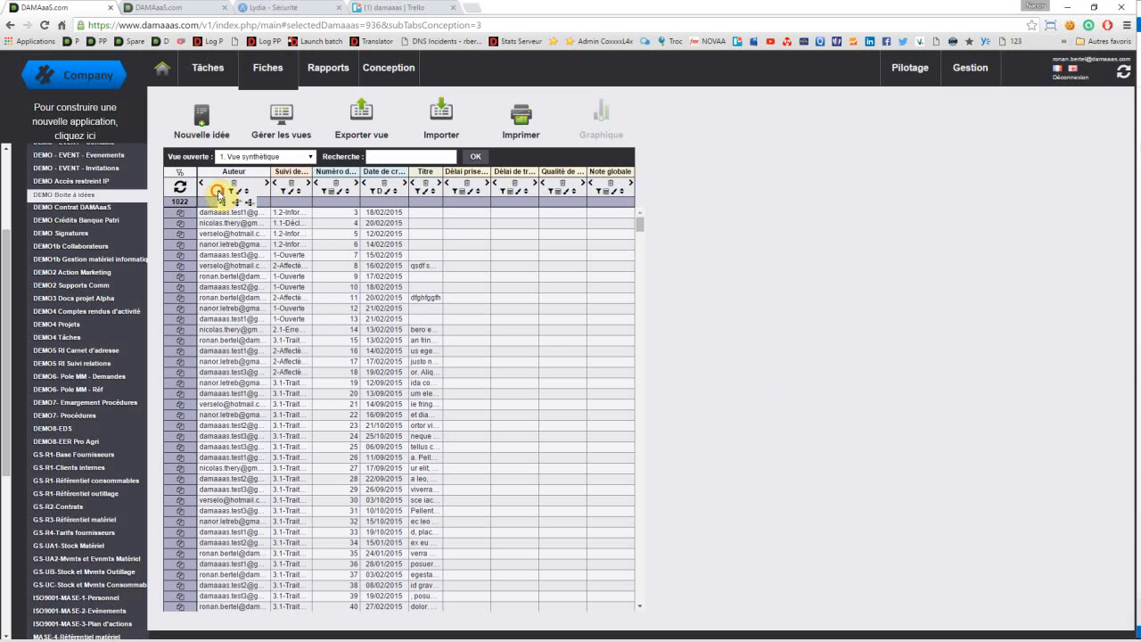
{"action": "left_click", "coordinate": [221, 191]}
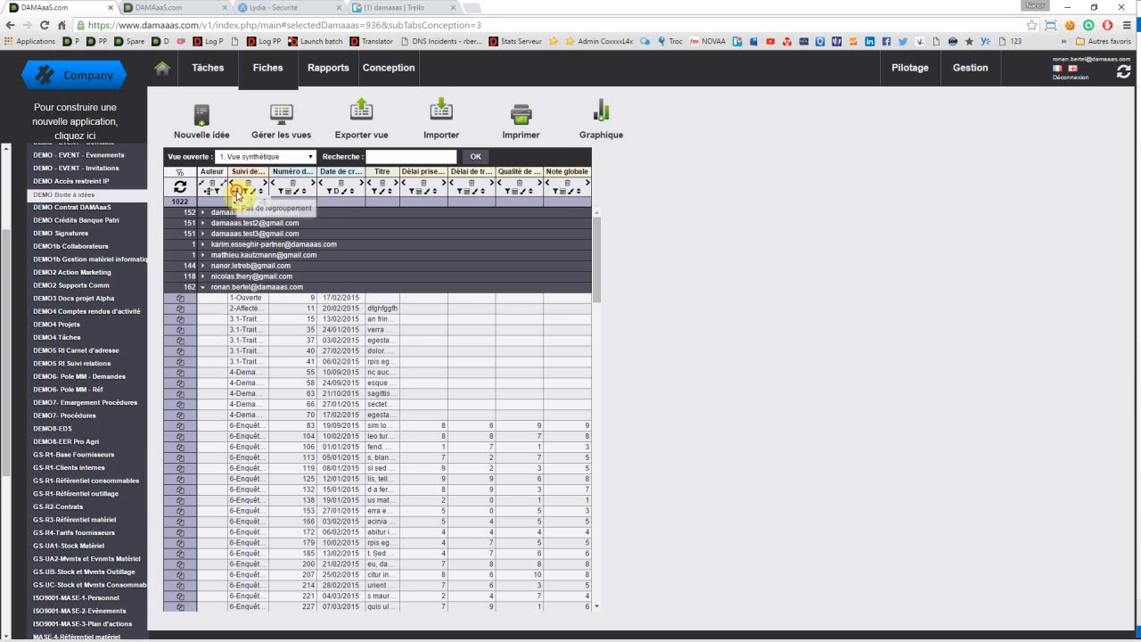
{"action": "left_click", "coordinate": [236, 191]}
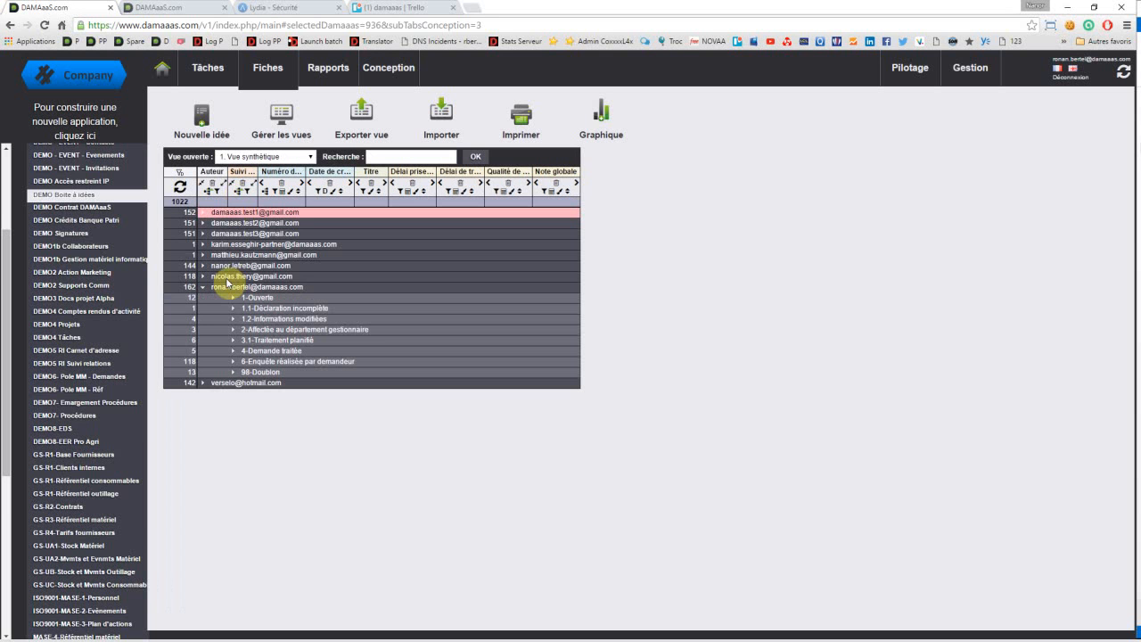
Step: Open idea 63 in the 4-Demande traitée group and try to save it with Suivi demande set to 5-Demande clôturée par modérateur
{"action": "left_click", "coordinate": [234, 354]}
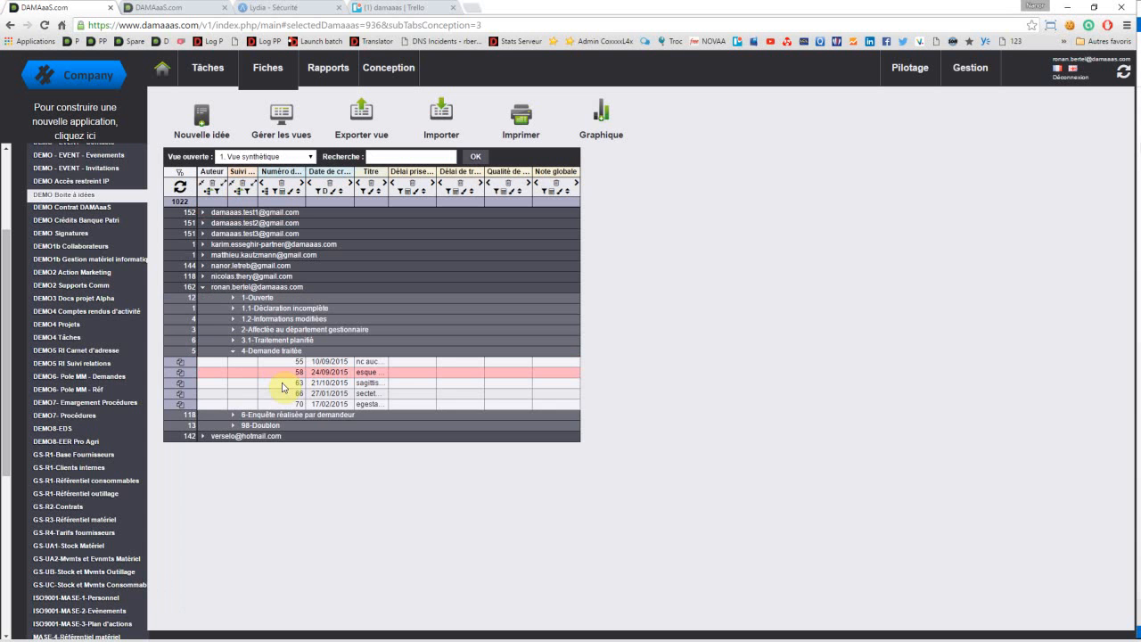
{"action": "left_click", "coordinate": [299, 381]}
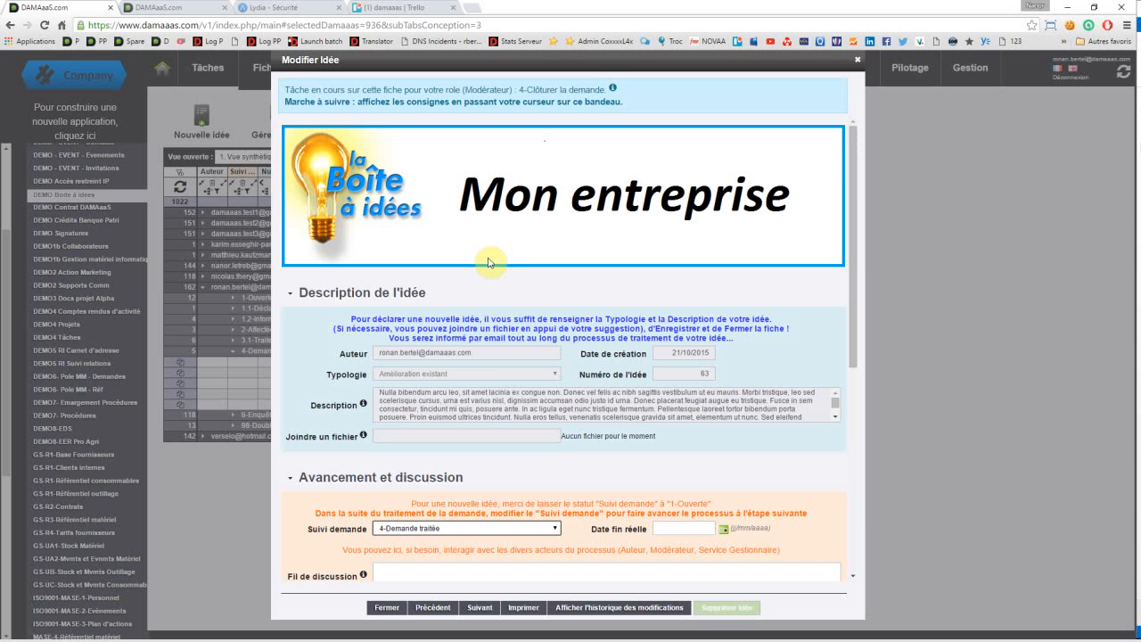
{"action": "scroll", "coordinate": [488, 262], "scroll_direction": "down", "scroll_amount": 3}
{"action": "left_click", "coordinate": [440, 233]}
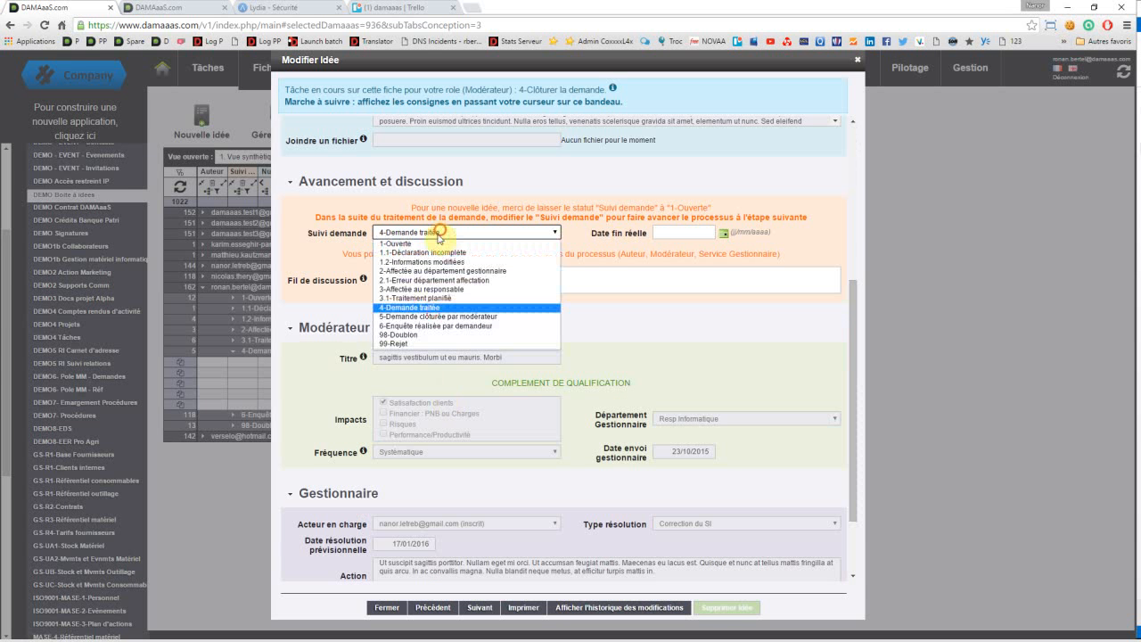
{"action": "left_click", "coordinate": [434, 315]}
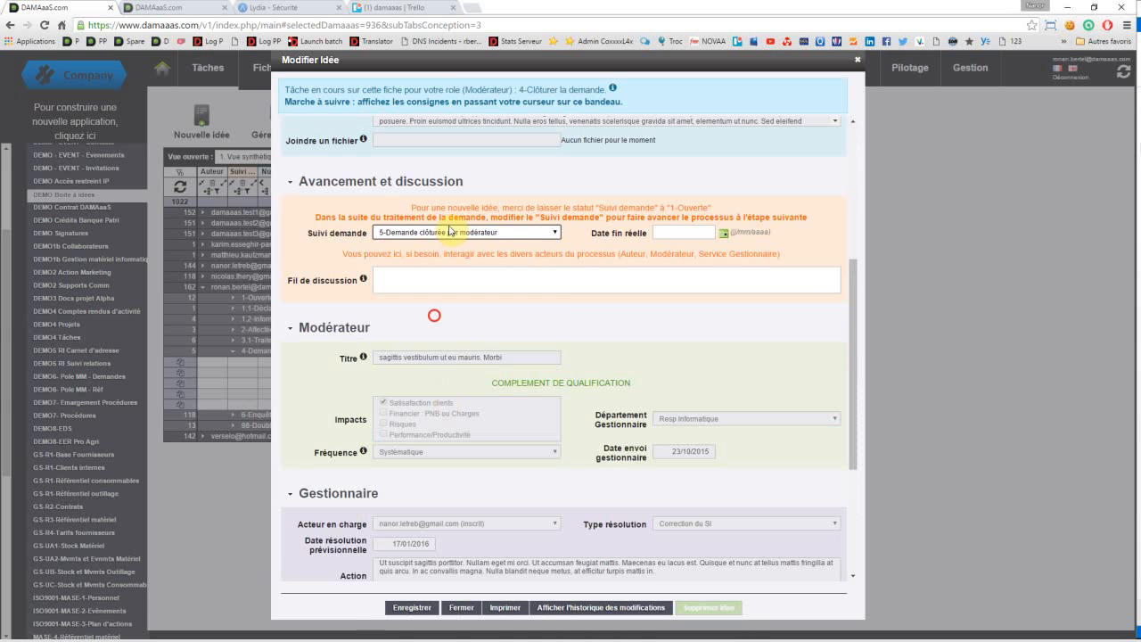
{"action": "left_click", "coordinate": [416, 607]}
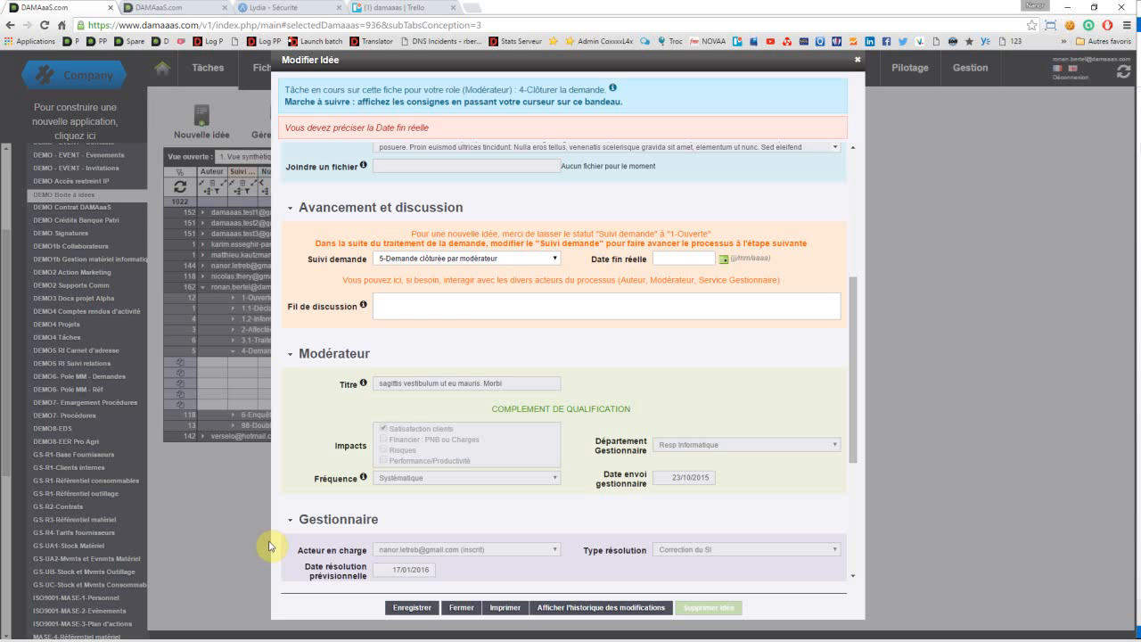
Step: Set the Date fin réelle of idea 63 to 10/02/2016 and save the record
{"action": "scroll", "coordinate": [330, 283], "scroll_direction": "up", "scroll_amount": 4}
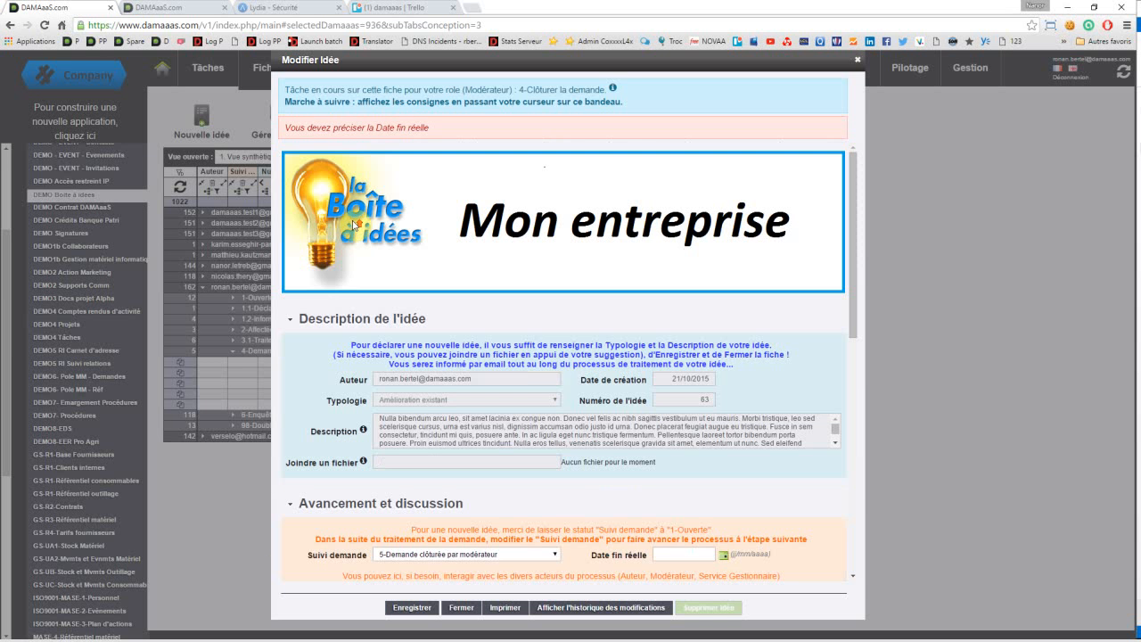
{"action": "left_click", "coordinate": [320, 136]}
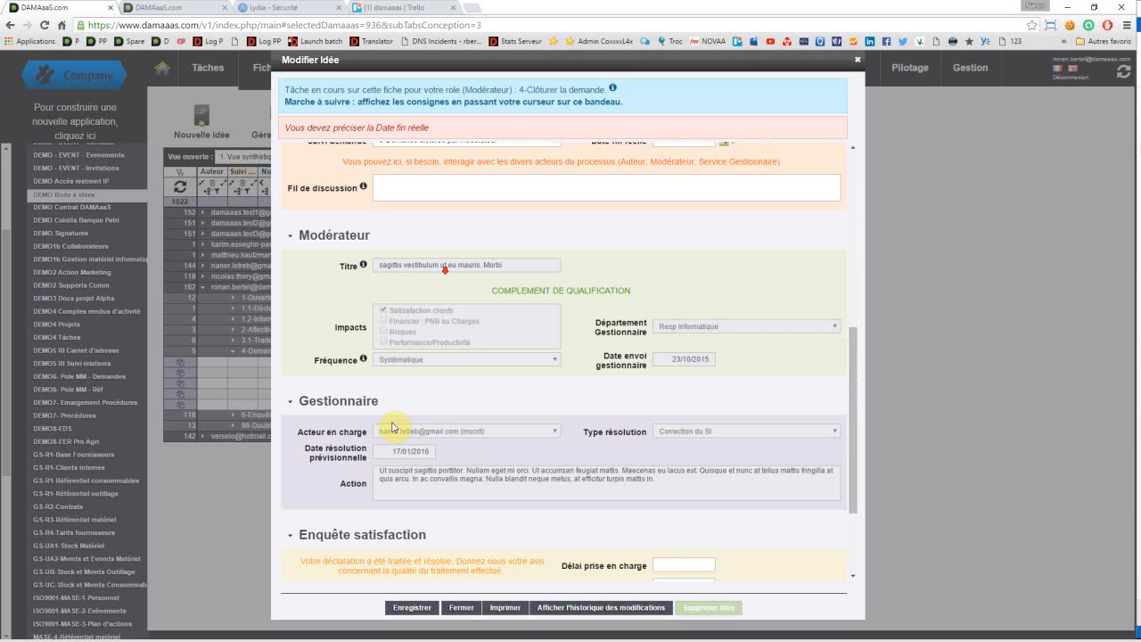
{"action": "scroll", "coordinate": [448, 307], "scroll_direction": "up", "scroll_amount": 1}
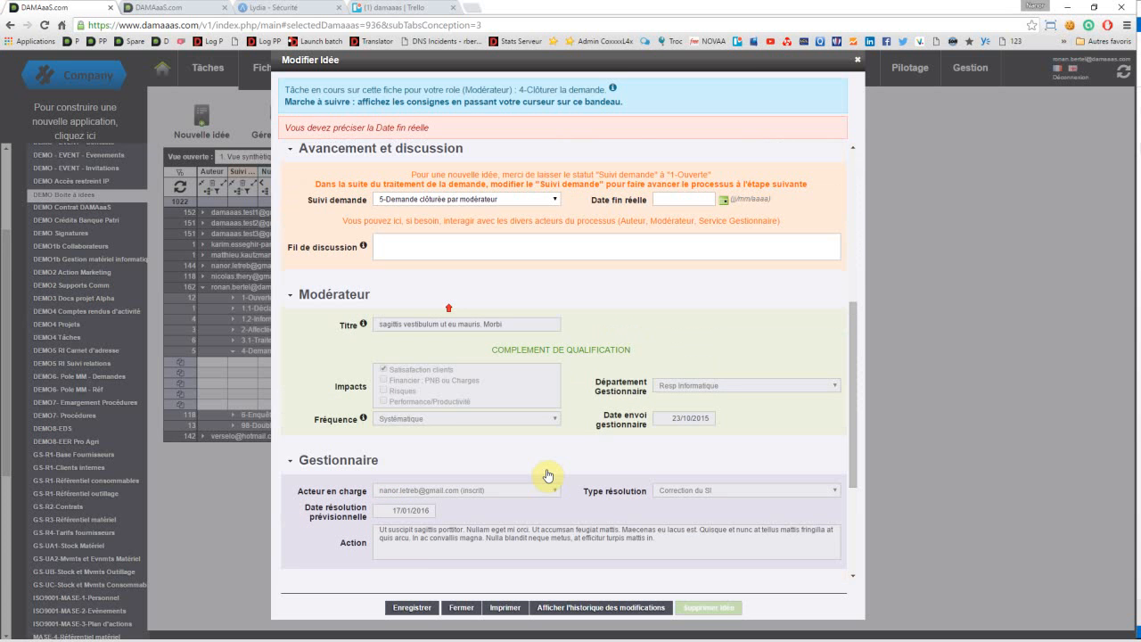
{"action": "scroll", "coordinate": [728, 265], "scroll_direction": "up", "scroll_amount": 1}
{"action": "left_click", "coordinate": [728, 265]}
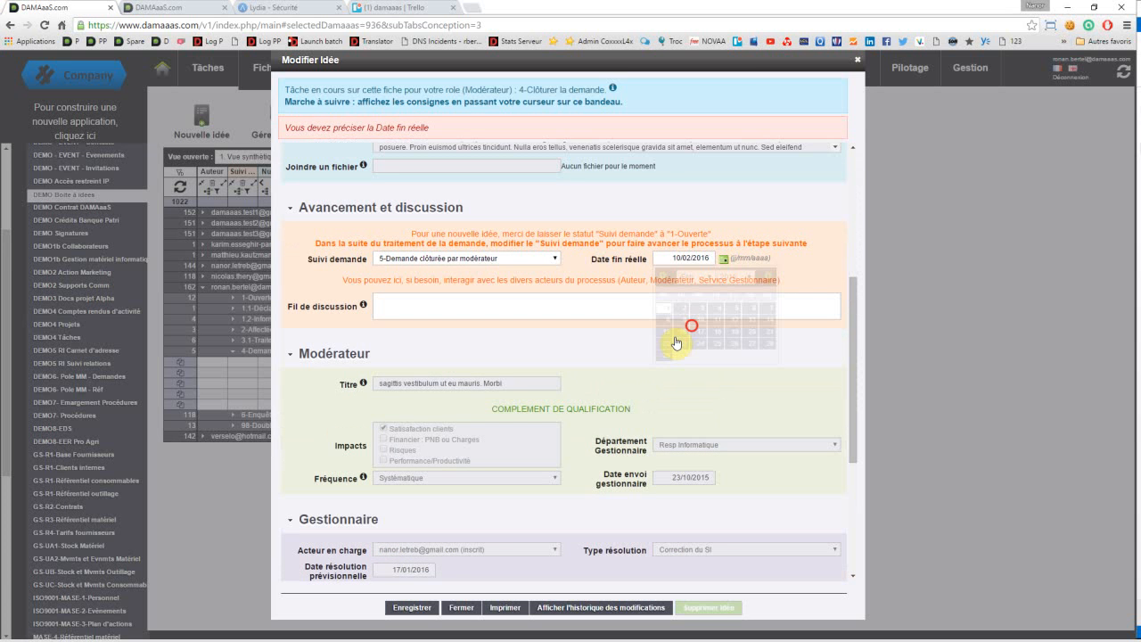
{"action": "left_click", "coordinate": [424, 609]}
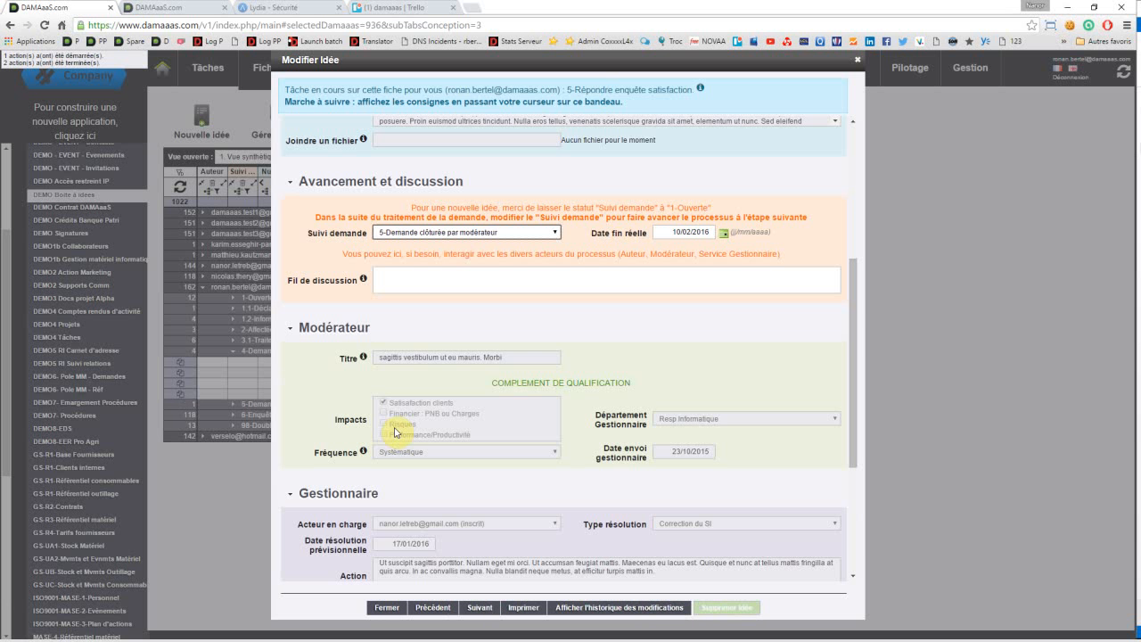
Step: Fill in the Enquête satisfaction of idea 63: Délai prise en charge 2, Délai de traitement 8, Qualité de la réponse 7, Note globale 6
{"action": "mouse_move", "coordinate": [504, 112]}
{"action": "scroll", "coordinate": [438, 272], "scroll_direction": "down", "scroll_amount": 1}
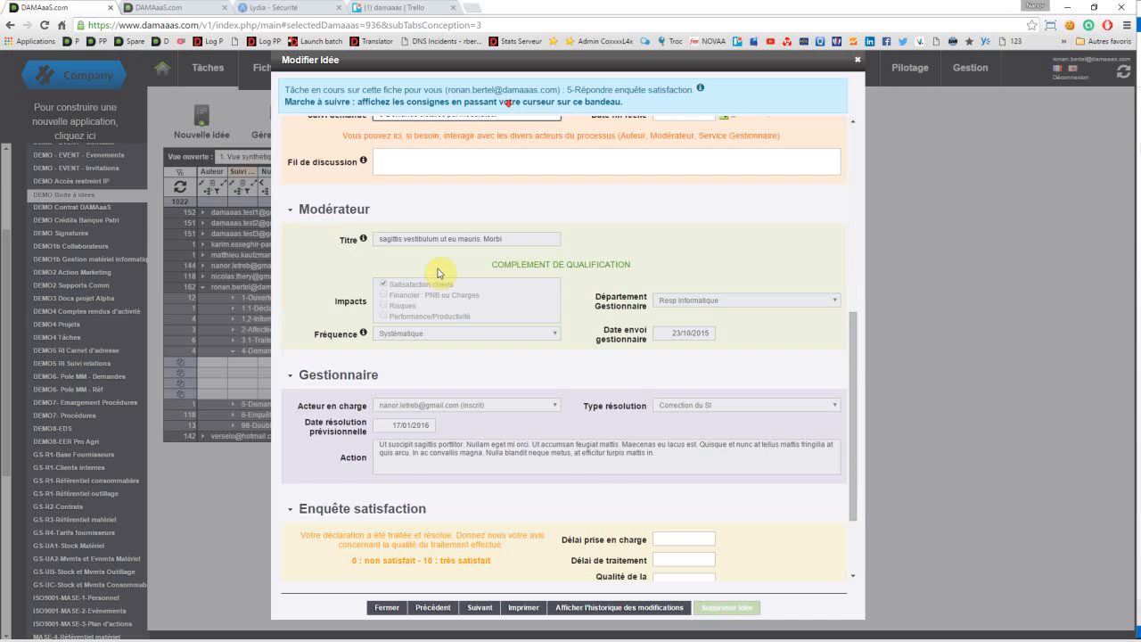
{"action": "scroll", "coordinate": [451, 273], "scroll_direction": "down", "scroll_amount": 1}
{"action": "scroll", "coordinate": [452, 274], "scroll_direction": "up", "scroll_amount": 3}
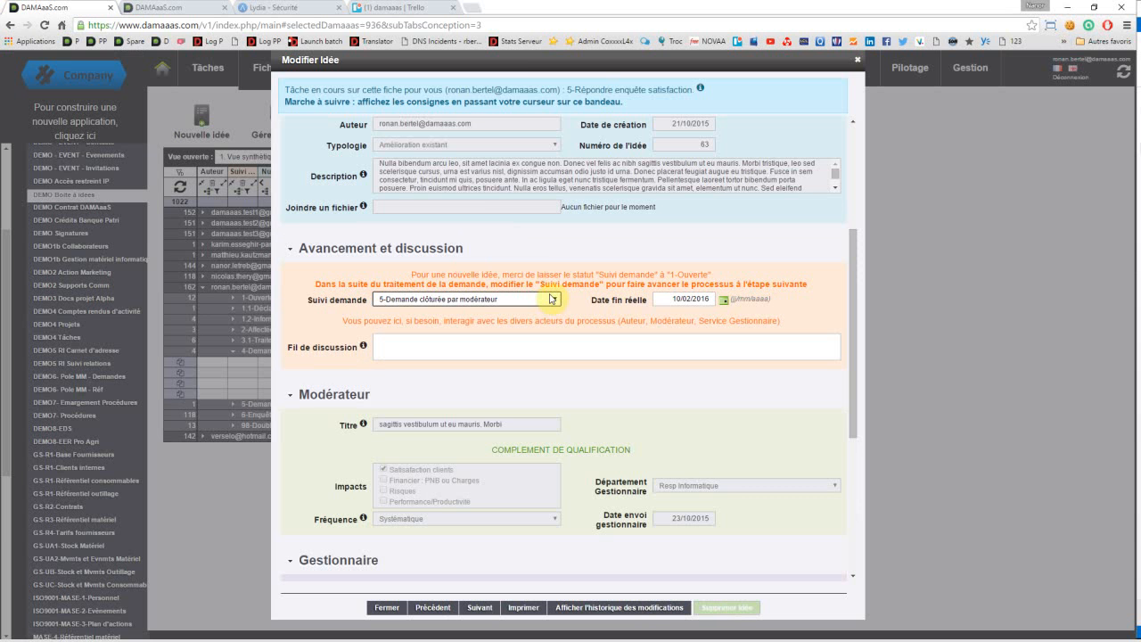
{"action": "mouse_move", "coordinate": [525, 87]}
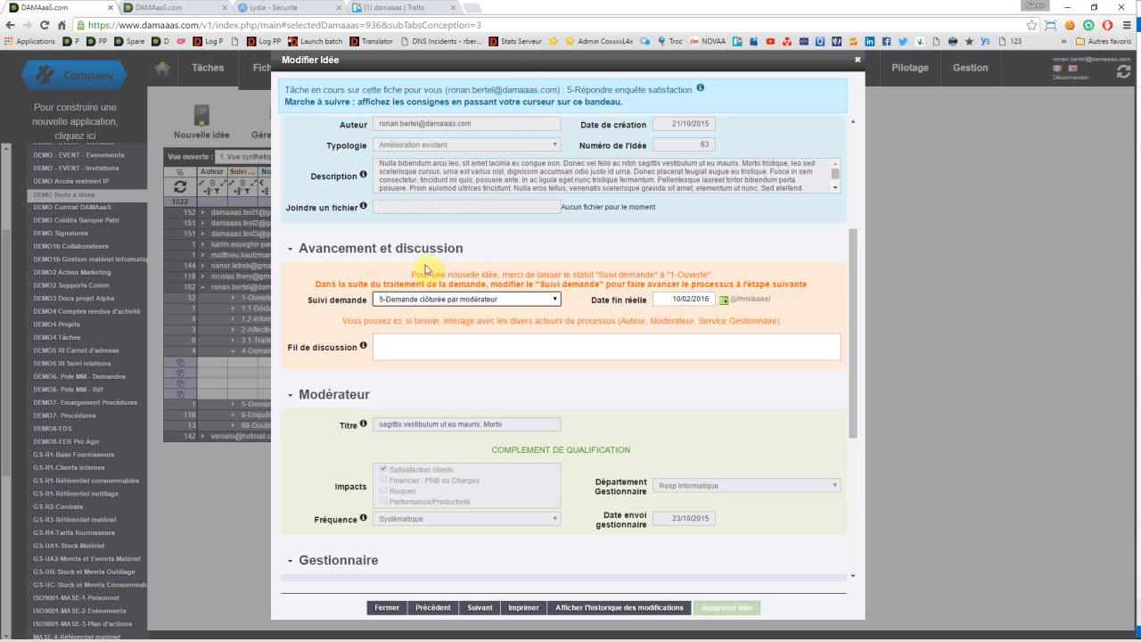
{"action": "scroll", "coordinate": [418, 553], "scroll_direction": "down", "scroll_amount": 4}
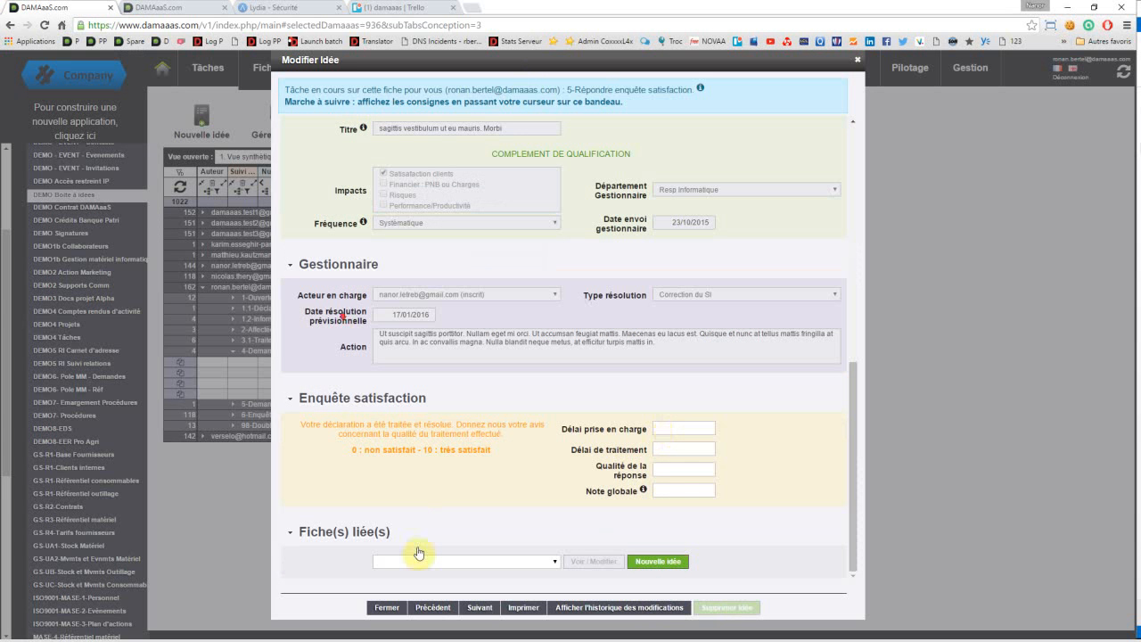
{"action": "left_click", "coordinate": [681, 431]}
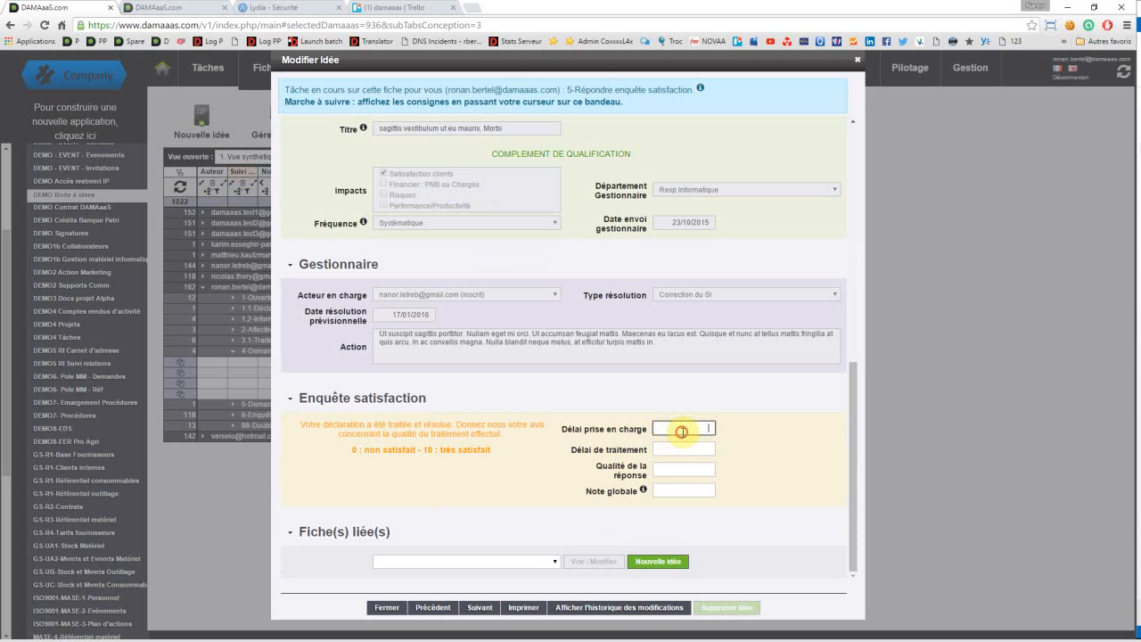
{"action": "type", "text": "2"}
{"action": "left_click", "coordinate": [711, 452]}
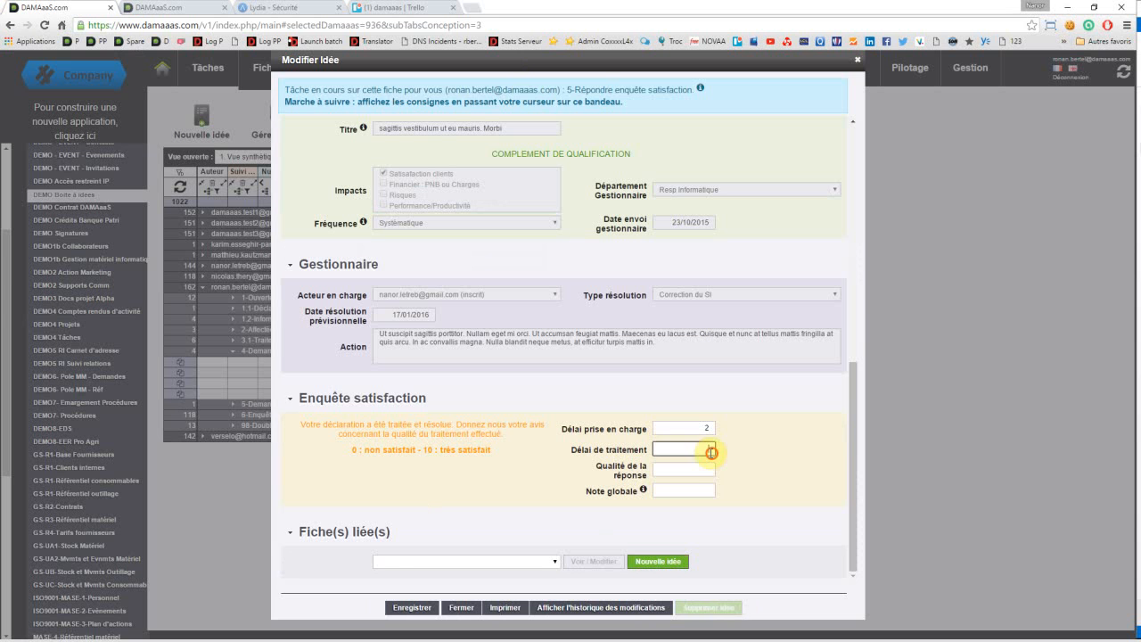
{"action": "type", "text": "8"}
{"action": "left_click", "coordinate": [700, 471]}
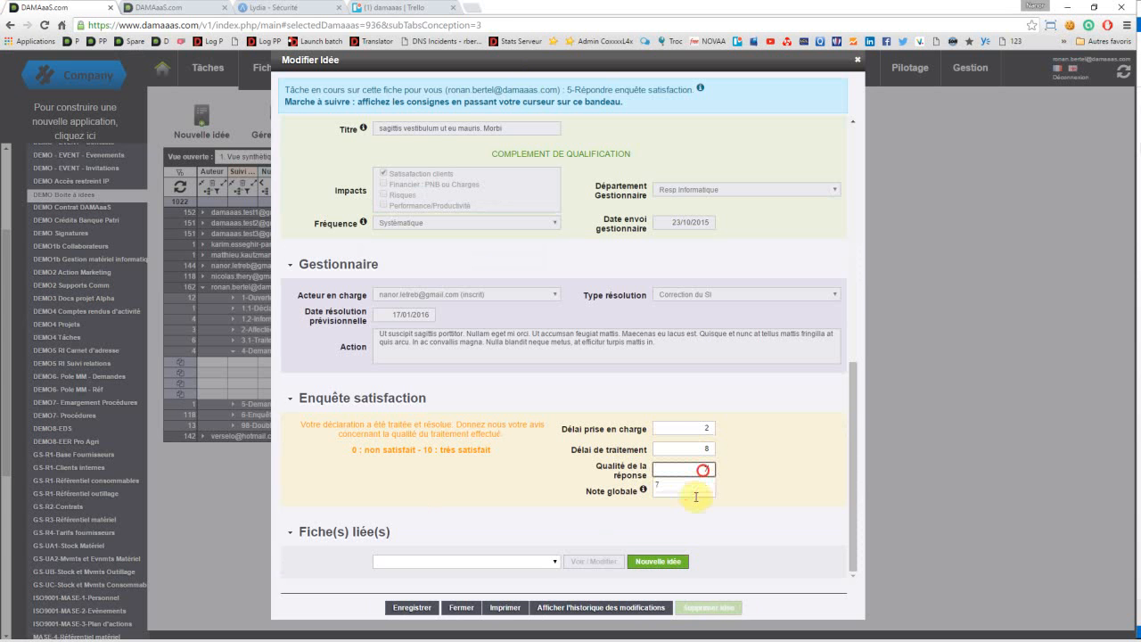
{"action": "type", "text": "7"}
{"action": "left_click", "coordinate": [698, 491]}
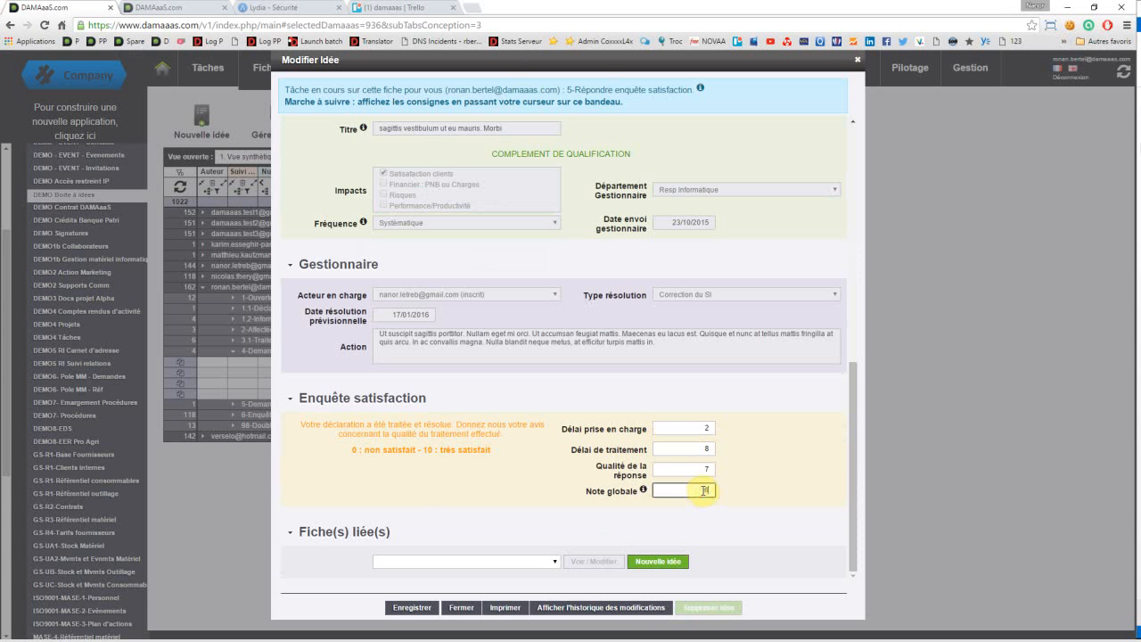
{"action": "type", "text": "6"}
Step: Set the Suivi demande of idea 63 to 6-Enquête réalisée par demandeur, then save and close the record
{"action": "scroll", "coordinate": [430, 440], "scroll_direction": "up", "scroll_amount": 3}
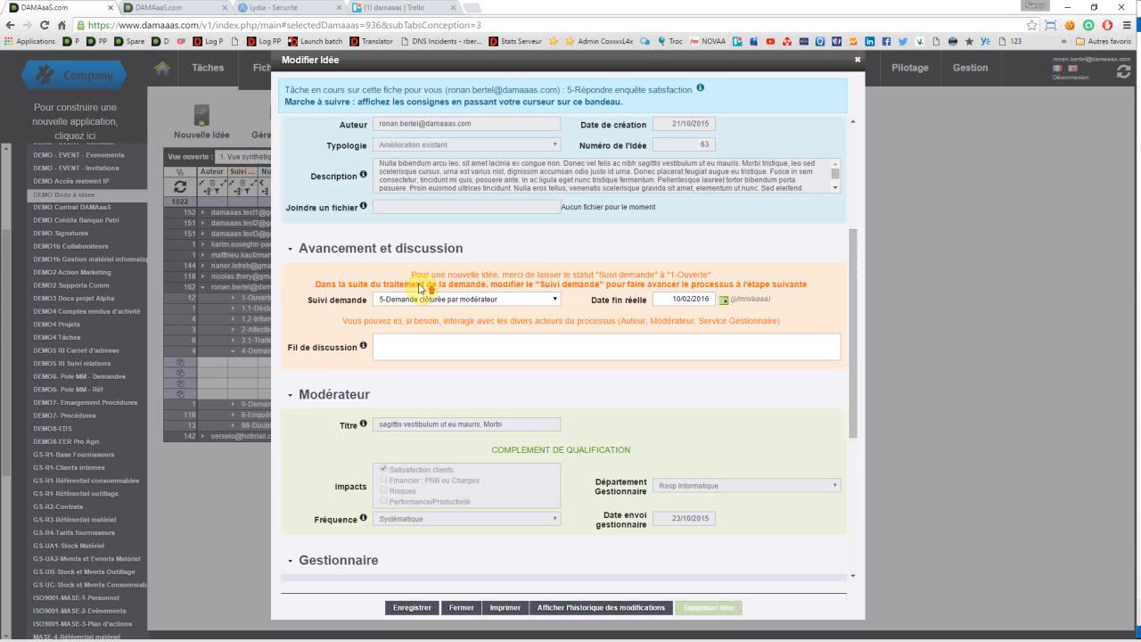
{"action": "left_click", "coordinate": [447, 302]}
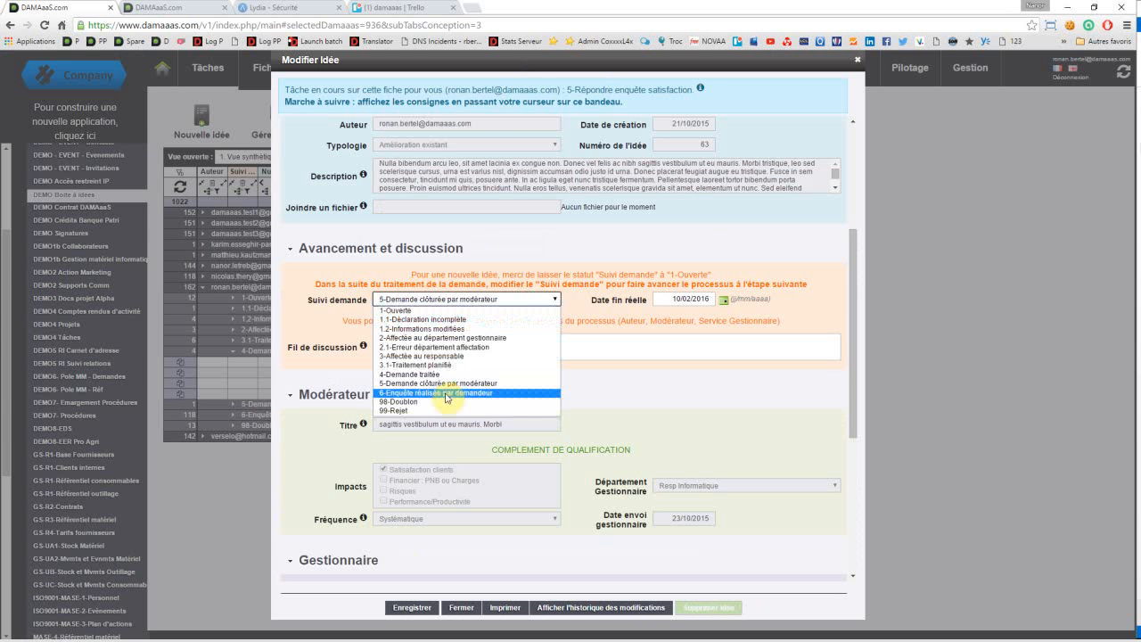
{"action": "left_click", "coordinate": [447, 393]}
{"action": "scroll", "coordinate": [761, 466], "scroll_direction": "down", "scroll_amount": 4}
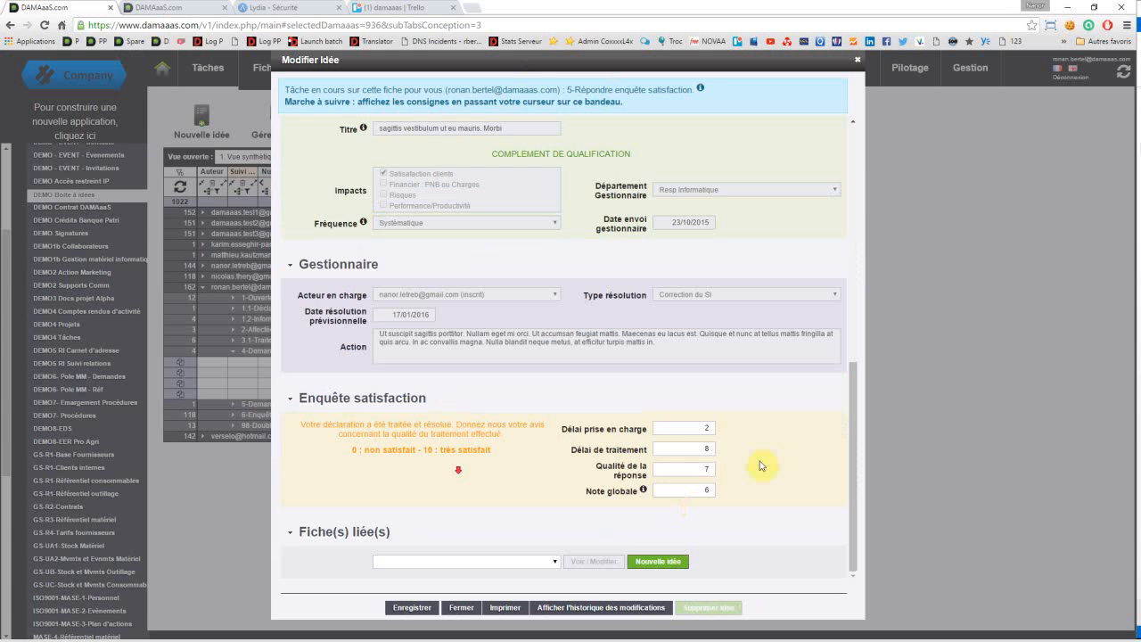
{"action": "left_click", "coordinate": [409, 610]}
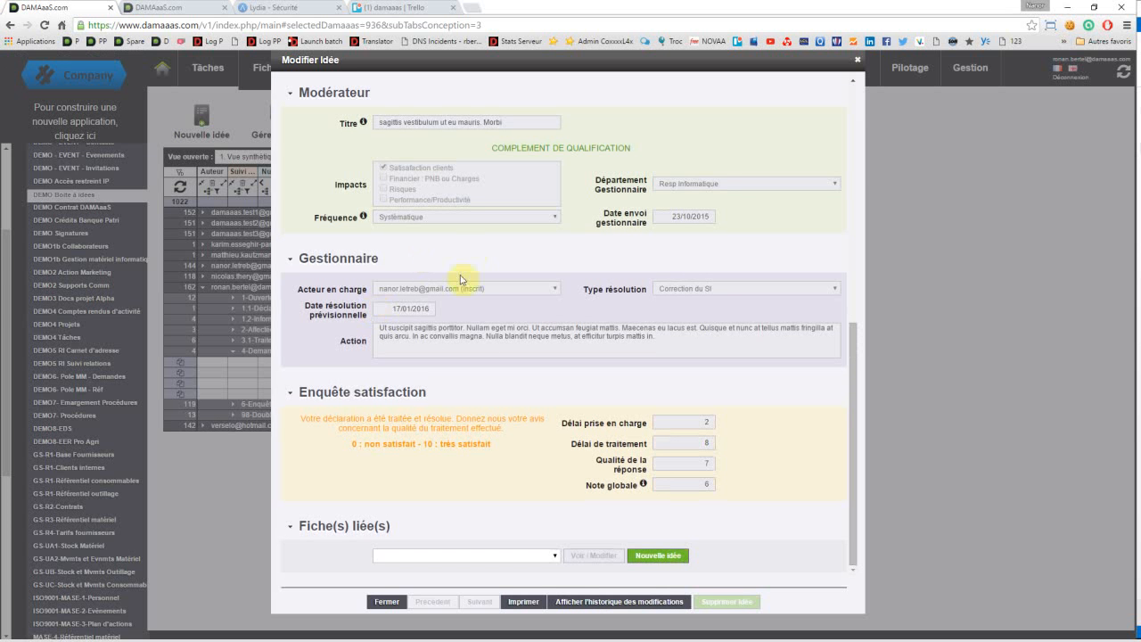
{"action": "left_click", "coordinate": [386, 603]}
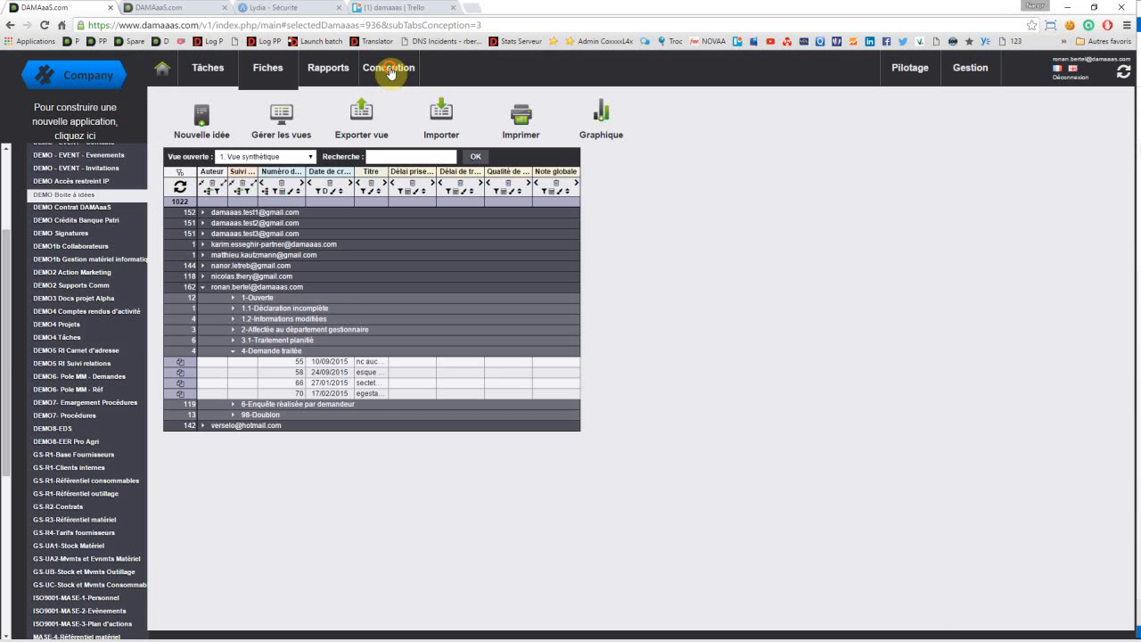
Step: Review the application's workflow rules: the controls per step, the Suivi demande steps forbidden per role, and the fields frozen at certain steps
{"action": "left_click", "coordinate": [389, 72]}
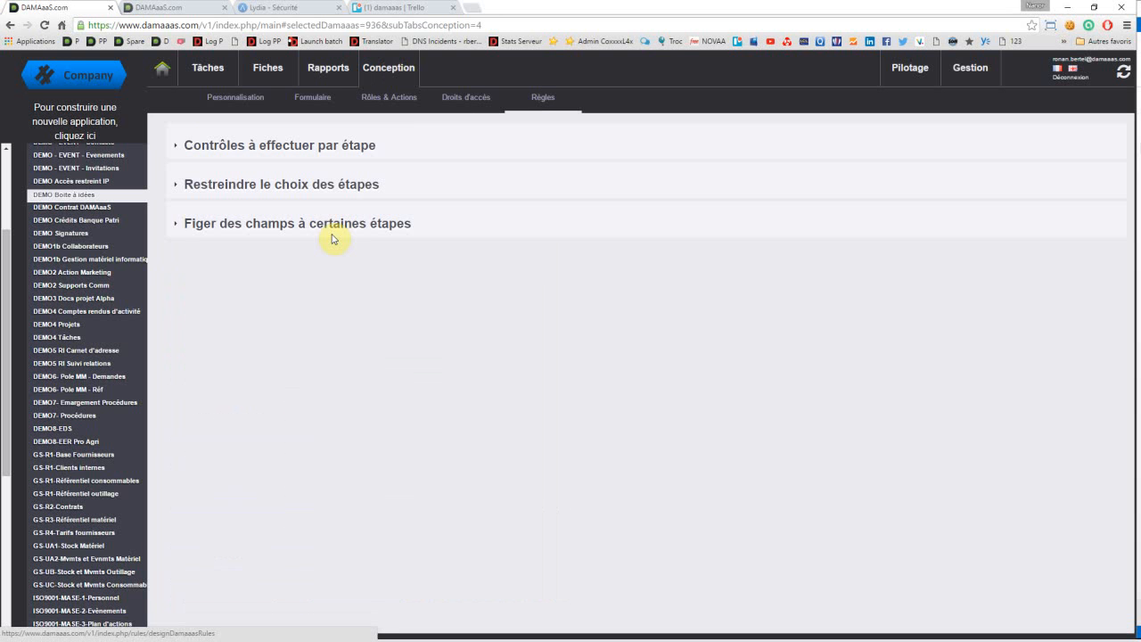
{"action": "left_click", "coordinate": [288, 157]}
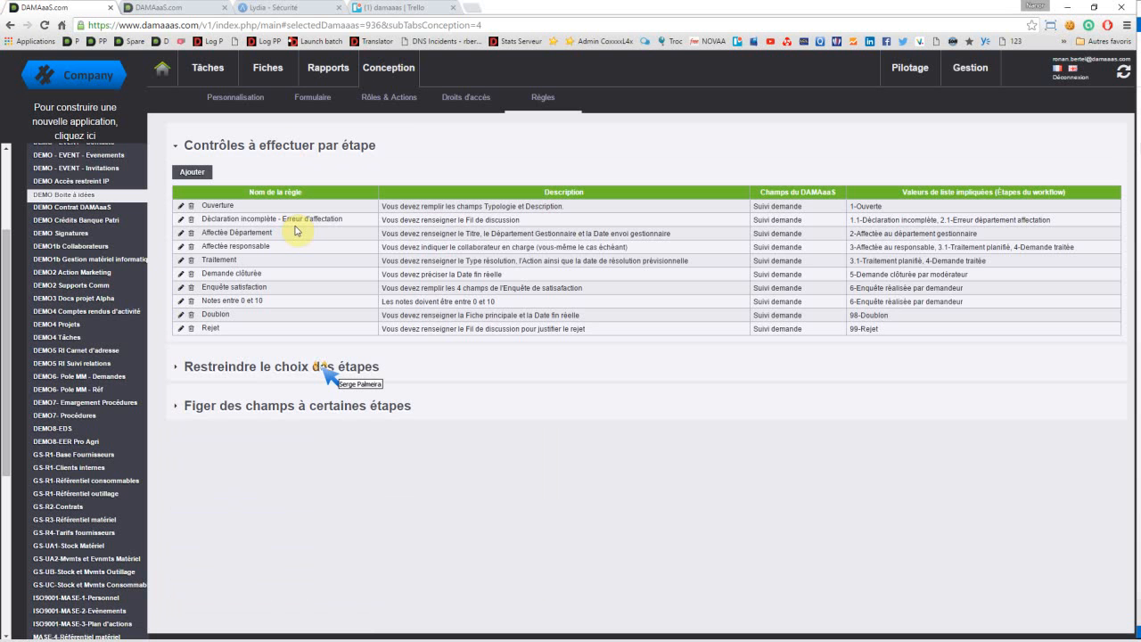
{"action": "left_click", "coordinate": [246, 371]}
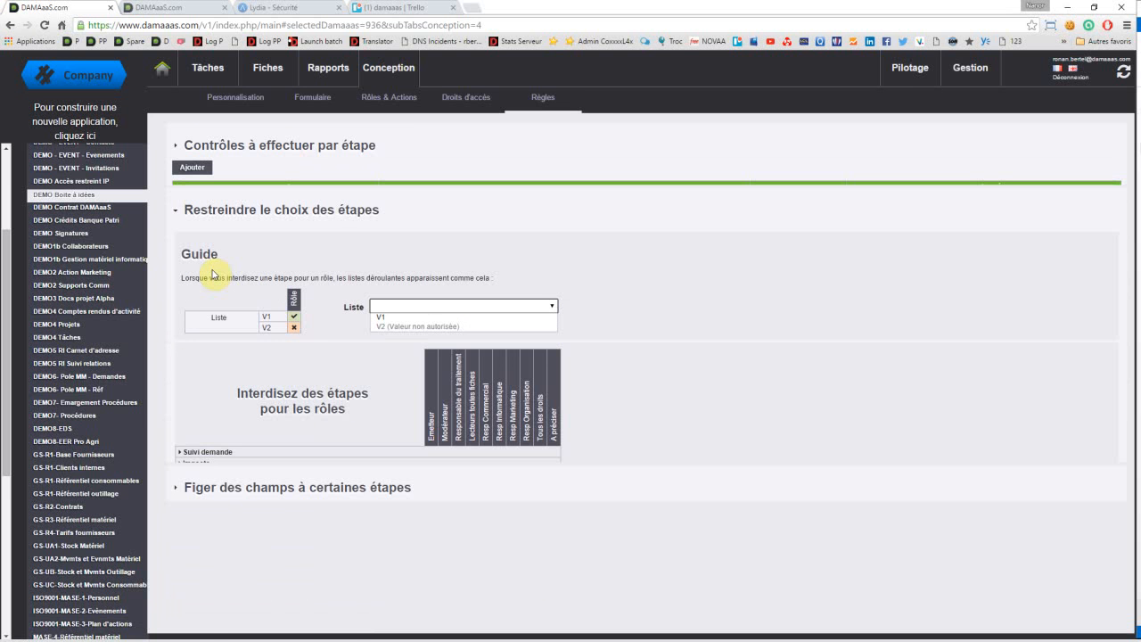
{"action": "left_click", "coordinate": [198, 425]}
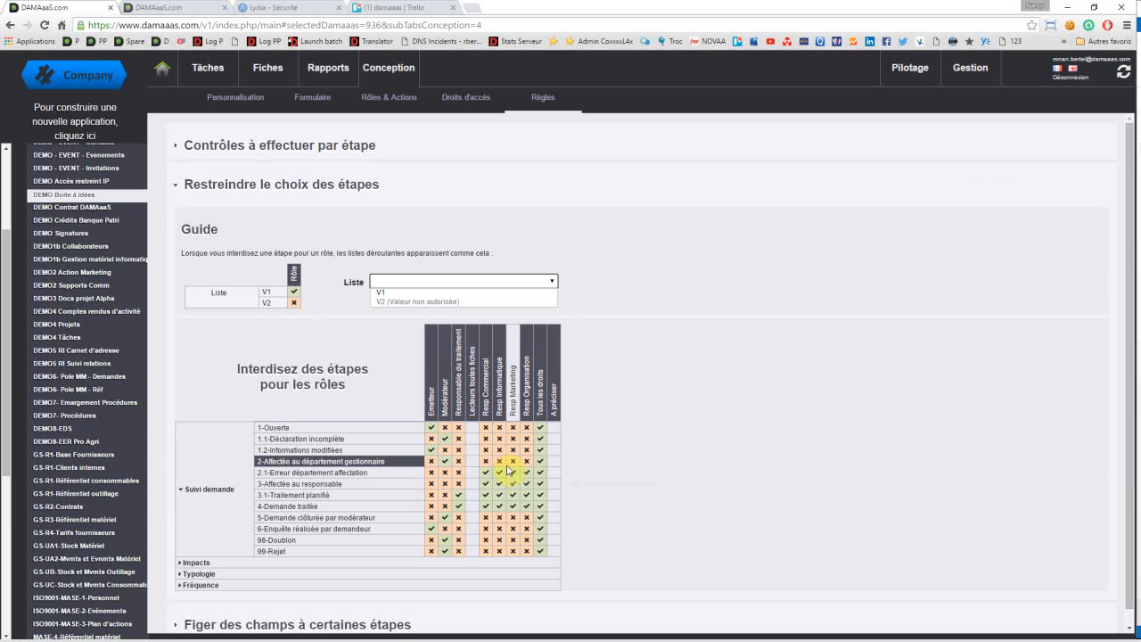
{"action": "mouse_move", "coordinate": [508, 470]}
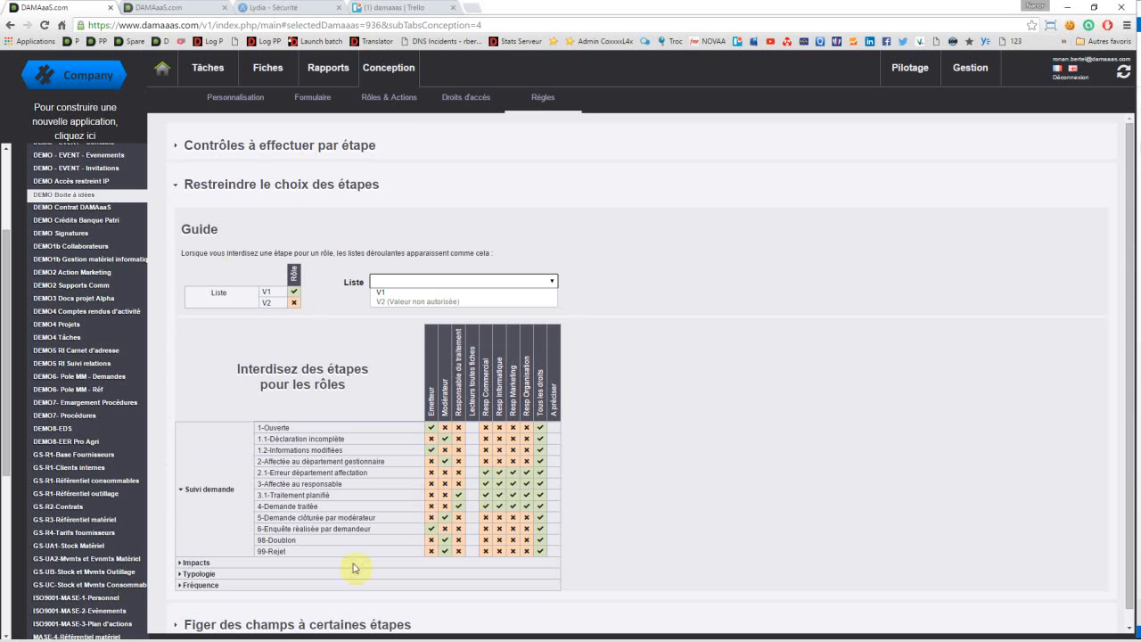
{"action": "left_click", "coordinate": [237, 191]}
{"action": "left_click", "coordinate": [251, 228]}
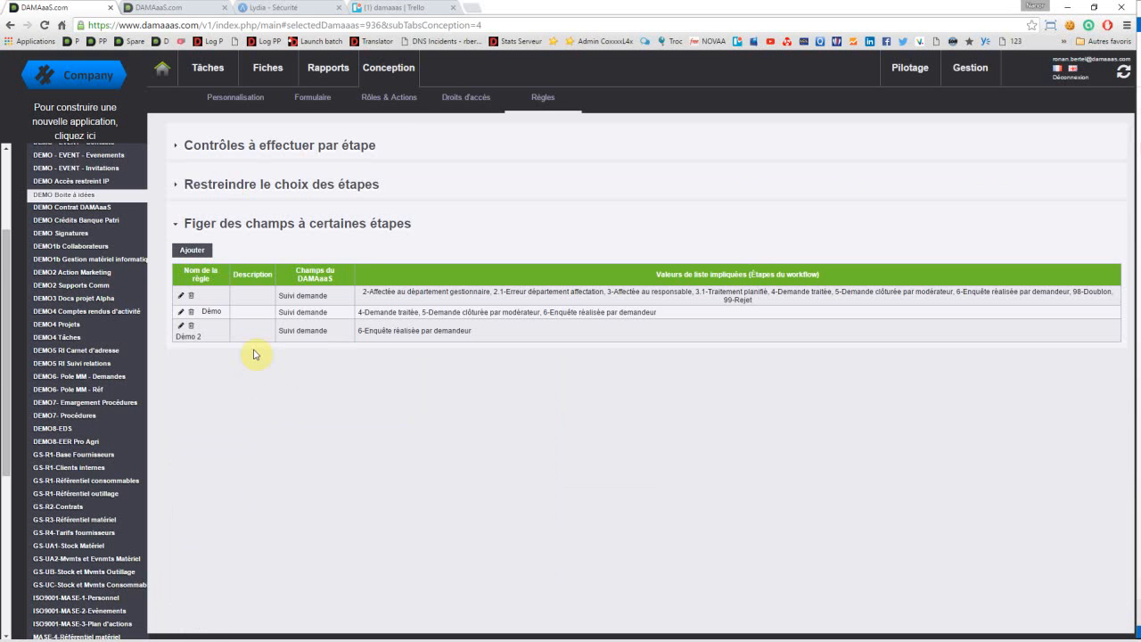